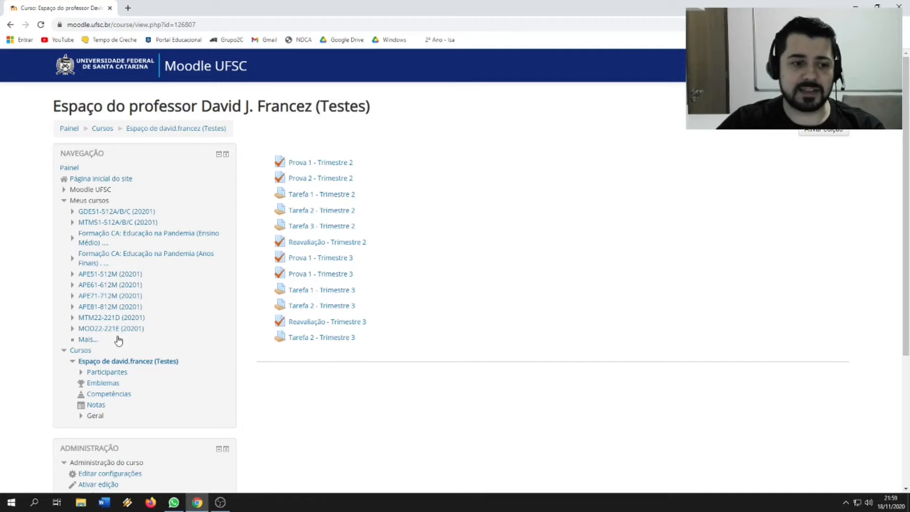
Open the gradebook setup (Configuração do Livro de Notas) from the test course's grades
{"action": "left_click", "coordinate": [97, 406]}
{"action": "left_click_drag", "start_coordinate": [907, 246], "coordinate": [907, 331]}
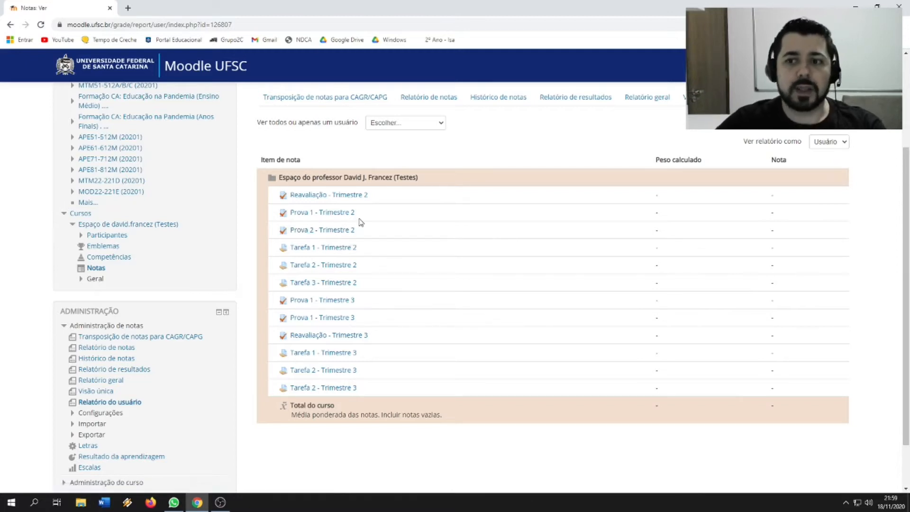
{"action": "scroll", "coordinate": [389, 228], "scroll_direction": "up", "scroll_amount": 3}
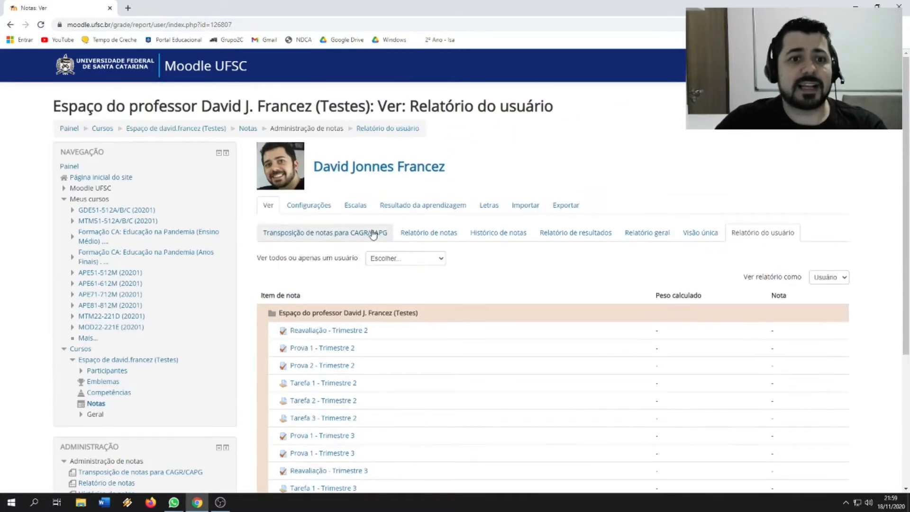
{"action": "left_click", "coordinate": [318, 210]}
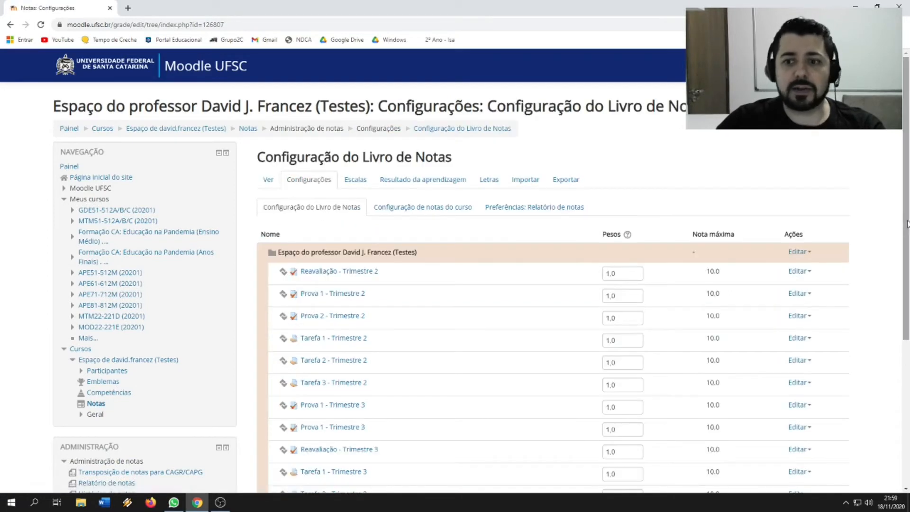
Start a new grade category named "Trimestre 2" with the aggregation method "Maior nota"
{"action": "left_click_drag", "start_coordinate": [907, 234], "coordinate": [906, 356]}
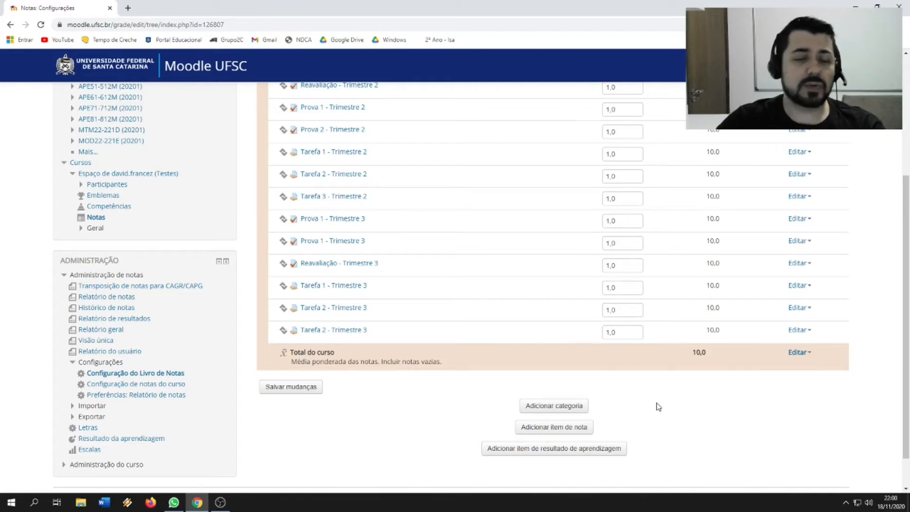
{"action": "left_click", "coordinate": [555, 410]}
{"action": "left_click", "coordinate": [409, 187]}
{"action": "type", "text": "Trimestre 2"}
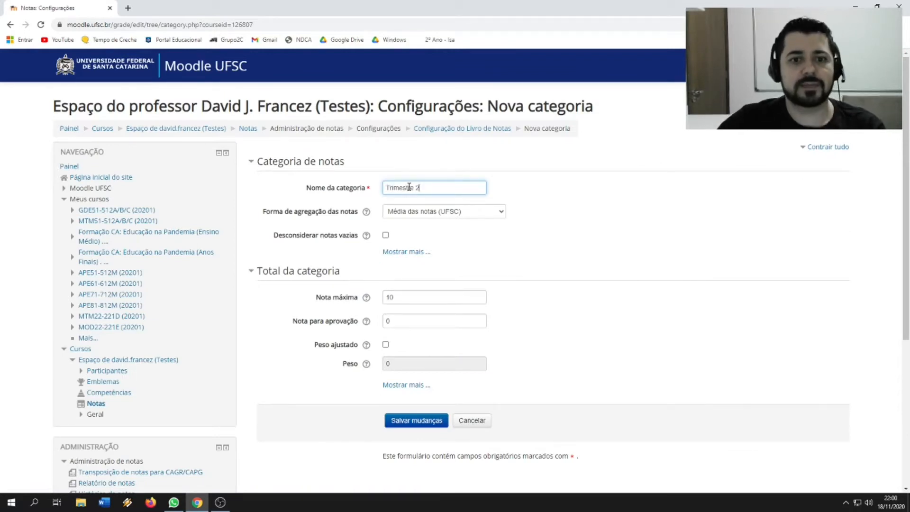
{"action": "left_click", "coordinate": [477, 218]}
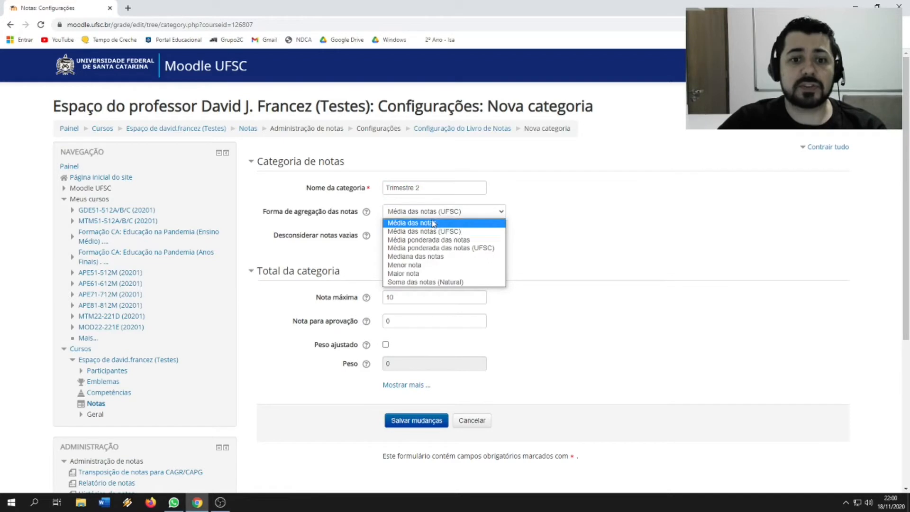
{"action": "left_click", "coordinate": [413, 273]}
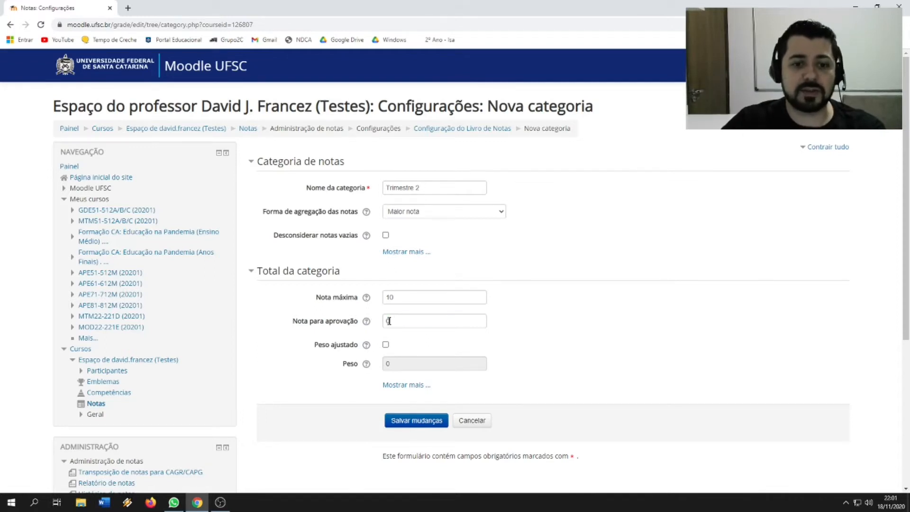
Set the Trimestre 2 category's passing grade to 6 and save the category
{"action": "double_click", "coordinate": [398, 319]}
{"action": "type", "text": "6"}
{"action": "left_click", "coordinate": [537, 320]}
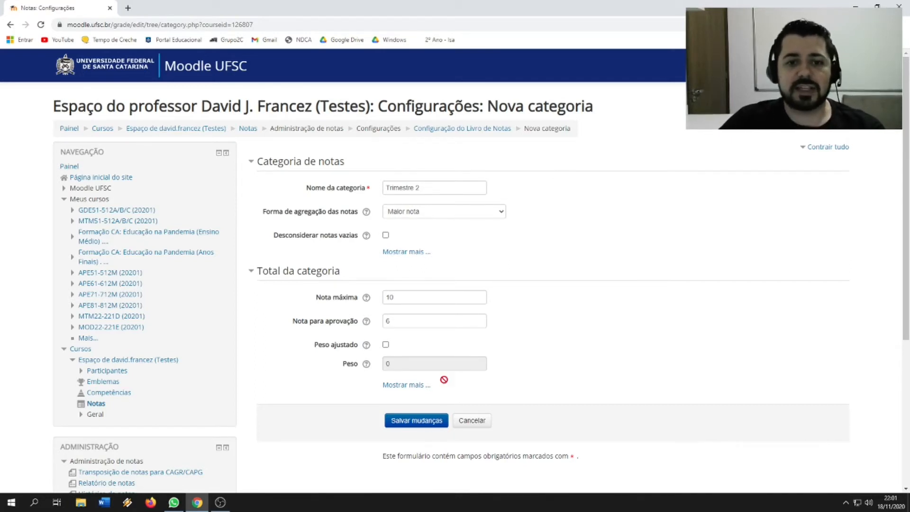
{"action": "left_click", "coordinate": [421, 423]}
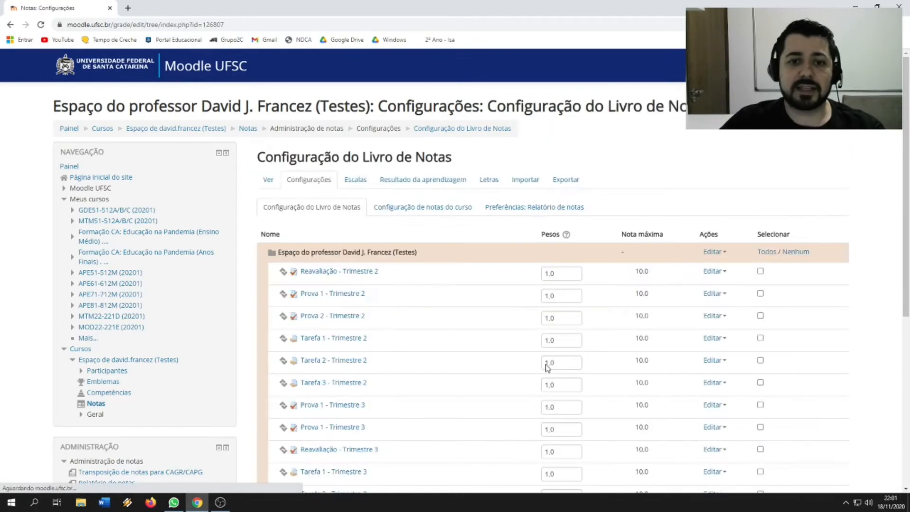
Start another grade category named "Trimestre 3" with the aggregation method "Maior nota"
{"action": "scroll", "coordinate": [488, 339], "scroll_direction": "down", "scroll_amount": 4}
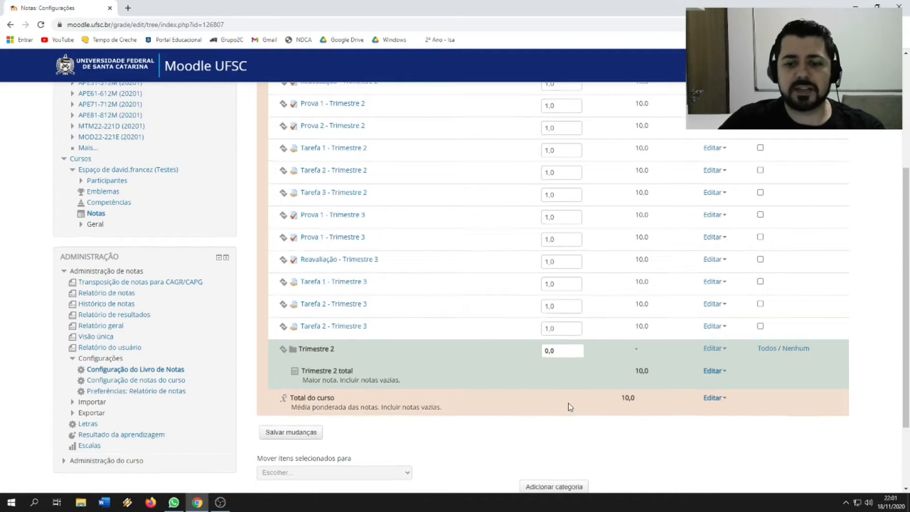
{"action": "scroll", "coordinate": [567, 407], "scroll_direction": "down", "scroll_amount": 1}
{"action": "left_click", "coordinate": [553, 437]}
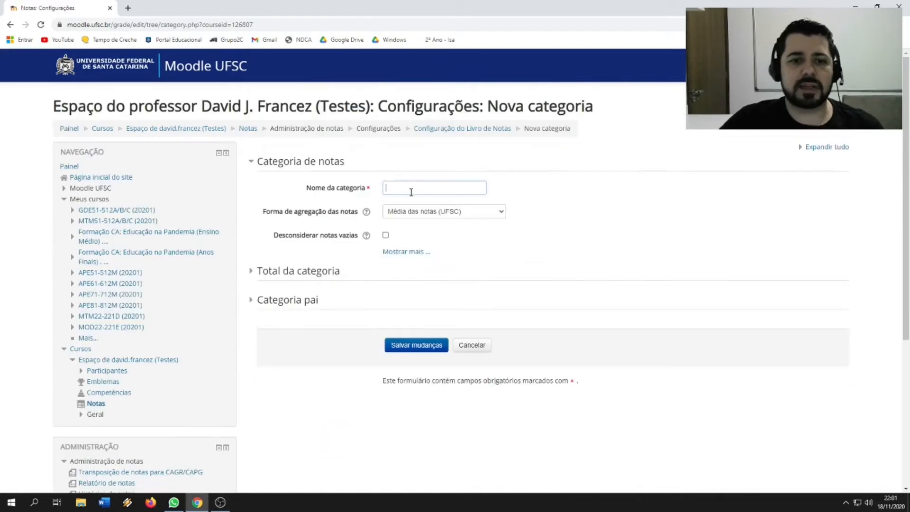
{"action": "type", "text": "Trimestre 3"}
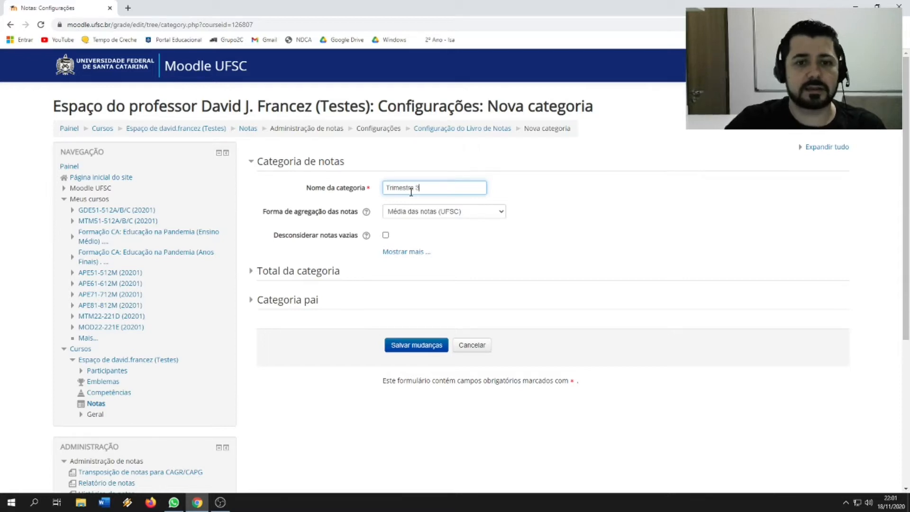
{"action": "left_click", "coordinate": [432, 212]}
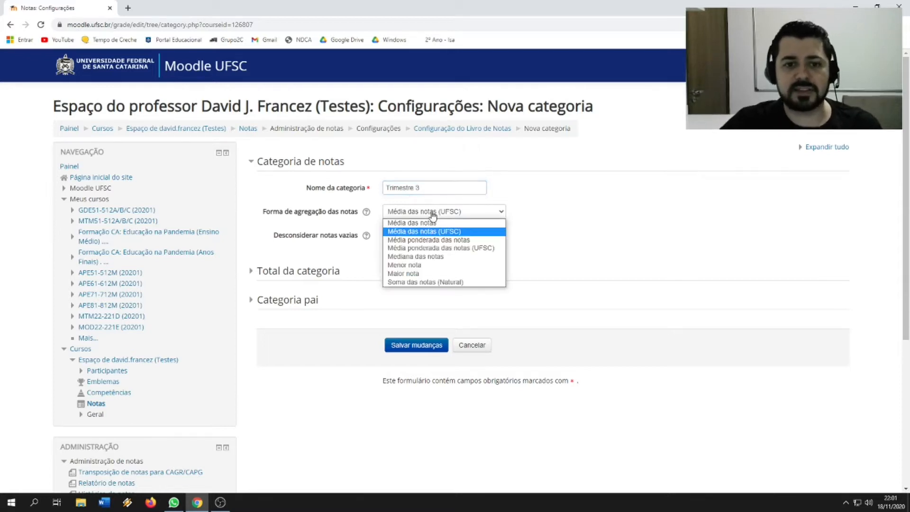
{"action": "left_click", "coordinate": [420, 275]}
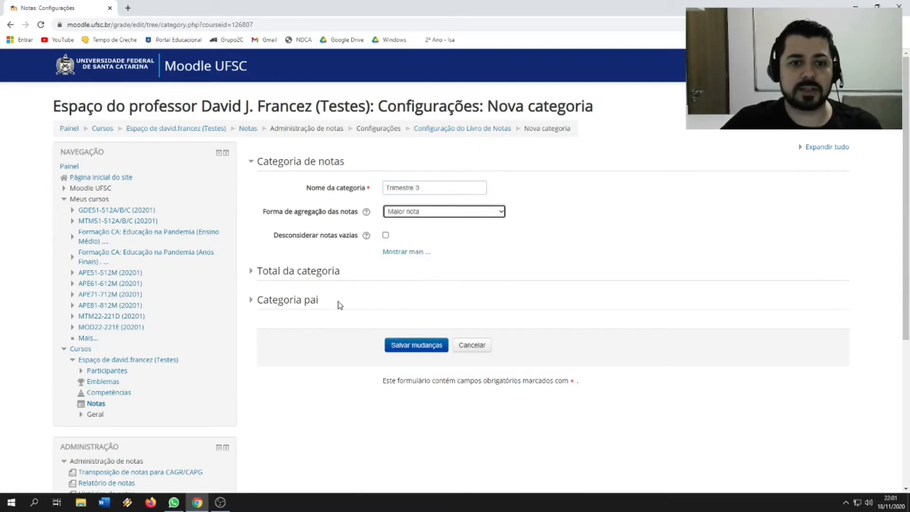
Set the Trimestre 3 category's passing grade to 6 and save the category
{"action": "left_click", "coordinate": [404, 253]}
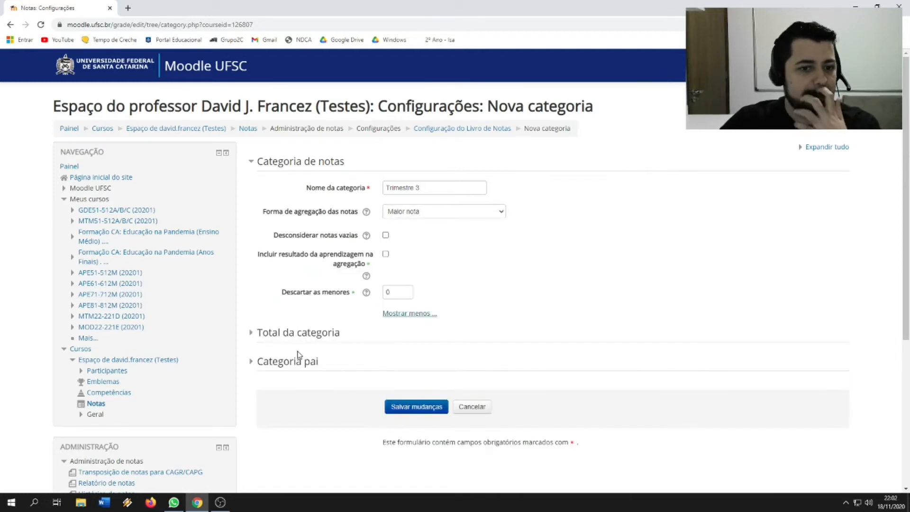
{"action": "left_click", "coordinate": [303, 333]}
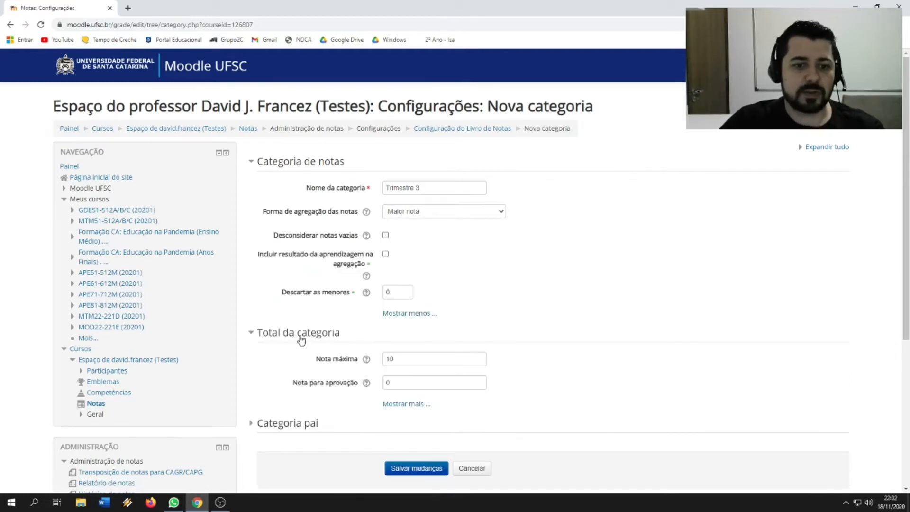
{"action": "double_click", "coordinate": [412, 382]}
{"action": "type", "text": "6"}
{"action": "left_click", "coordinate": [423, 470]}
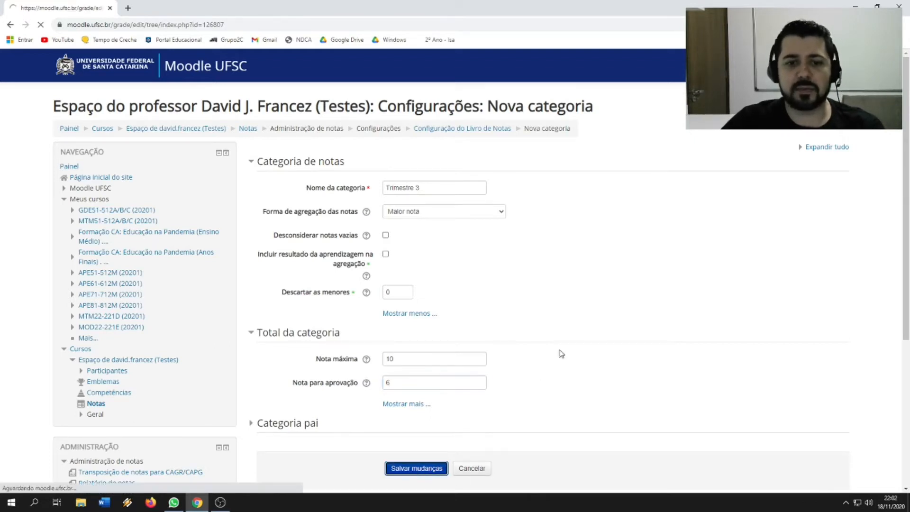
Move all Trimestre 2 items (Reavaliação, Prova 1 and 2, Tarefa 1 to 3) into the Trimestre 2 category
{"action": "left_click_drag", "start_coordinate": [906, 245], "coordinate": [906, 391]}
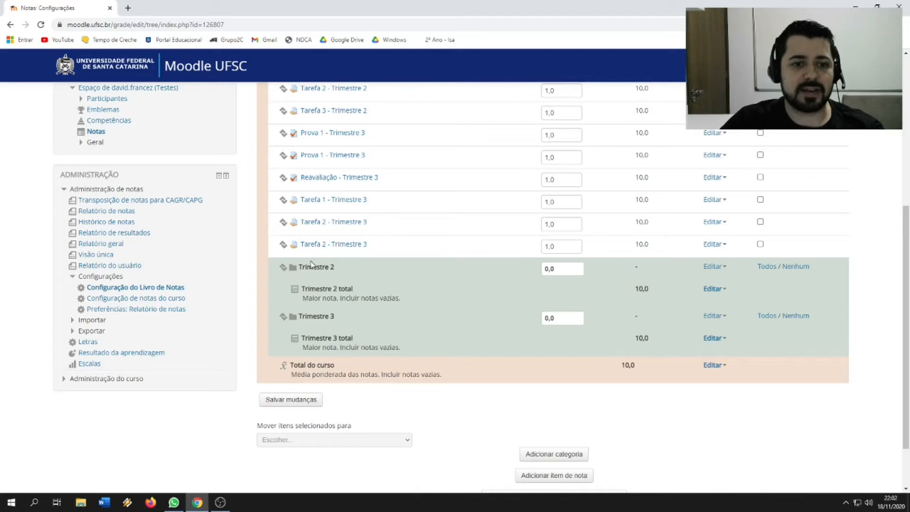
{"action": "scroll", "coordinate": [908, 232], "scroll_direction": "up", "scroll_amount": 2}
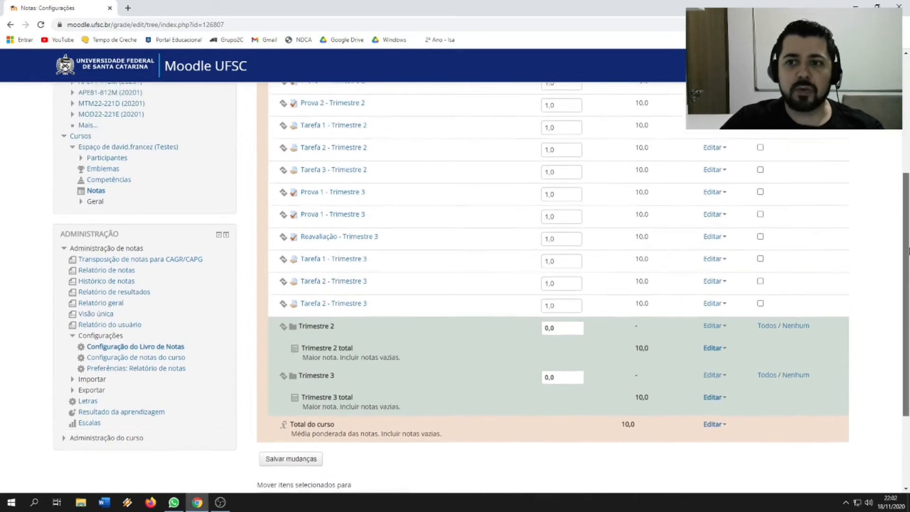
{"action": "scroll", "coordinate": [908, 230], "scroll_direction": "up", "scroll_amount": 1}
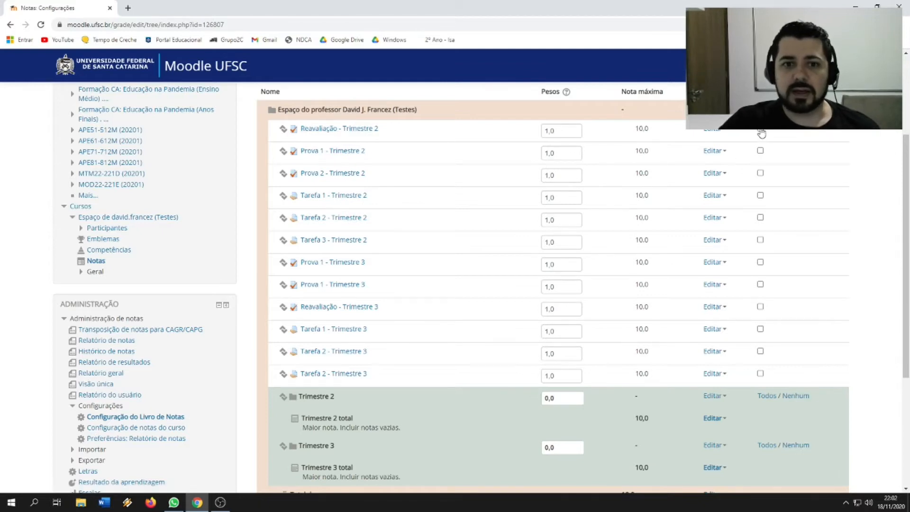
{"action": "left_click", "coordinate": [761, 151]}
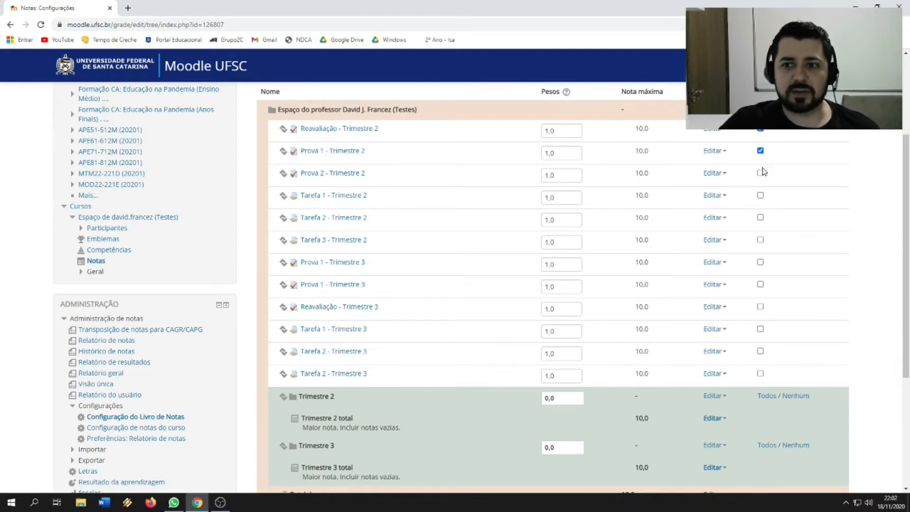
{"action": "left_click", "coordinate": [760, 195]}
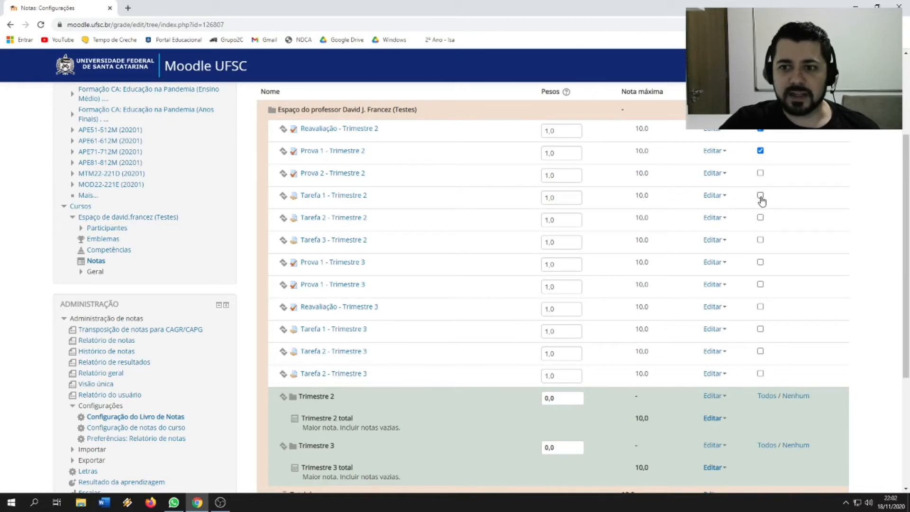
{"action": "left_click", "coordinate": [760, 217]}
{"action": "left_click", "coordinate": [760, 240]}
{"action": "left_click", "coordinate": [760, 173]}
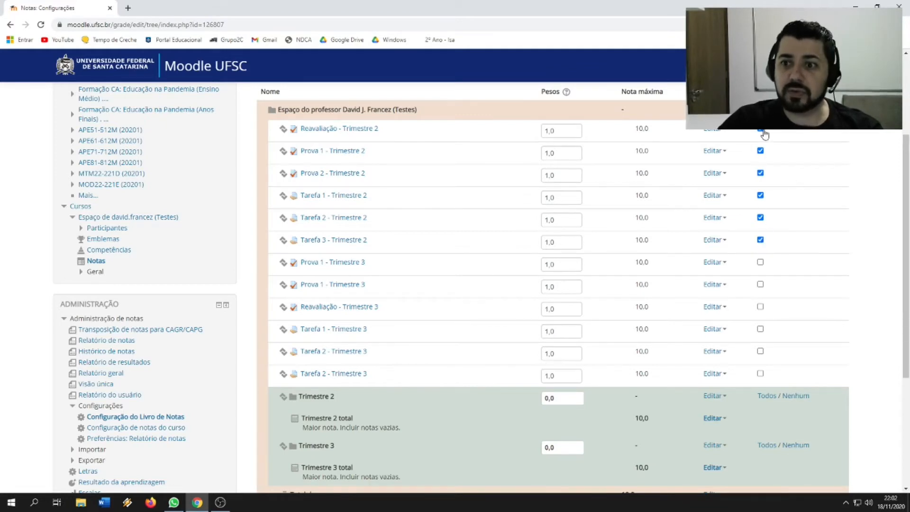
{"action": "scroll", "coordinate": [907, 212], "scroll_direction": "down", "scroll_amount": 1}
{"action": "left_click_drag", "start_coordinate": [907, 212], "coordinate": [879, 287]}
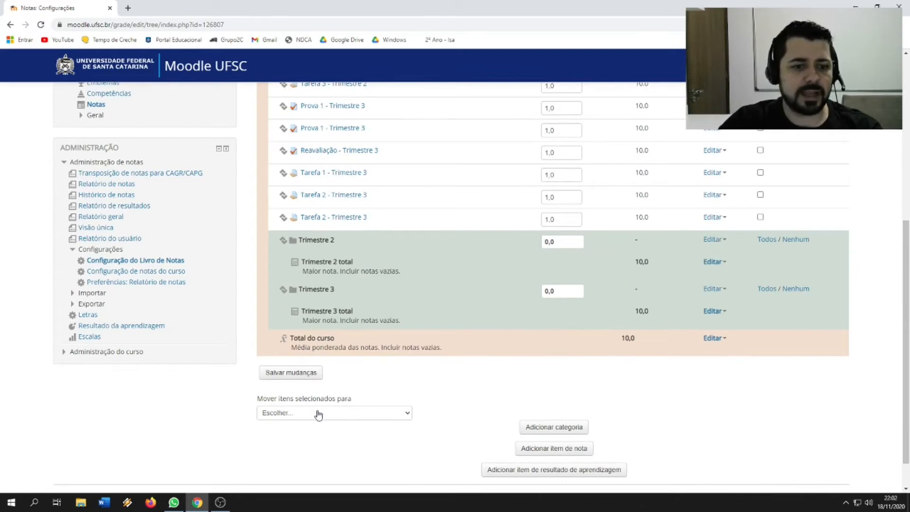
{"action": "left_click", "coordinate": [347, 414]}
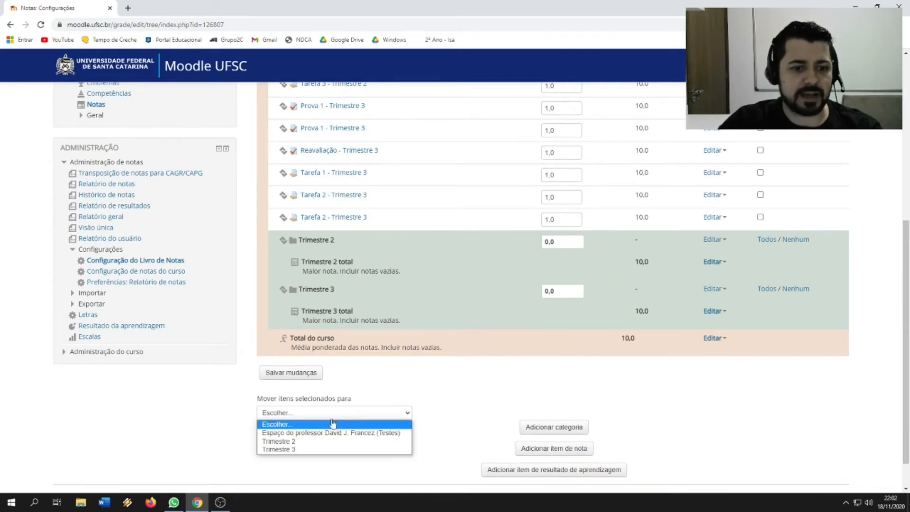
{"action": "left_click", "coordinate": [293, 442]}
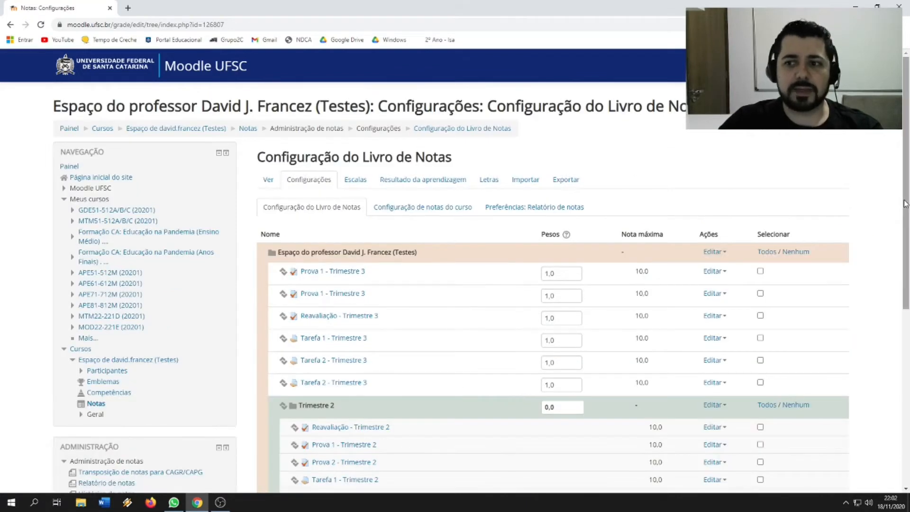
Move all six Trimestre 3 items (the Provas, Reavaliação and Tarefas) into the Trimestre 3 category
{"action": "scroll", "coordinate": [905, 204], "scroll_direction": "down", "scroll_amount": 4}
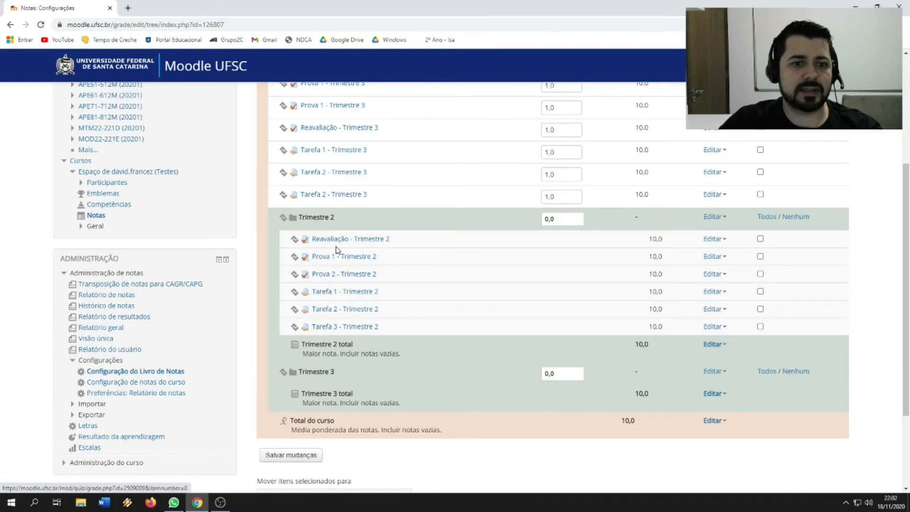
{"action": "scroll", "coordinate": [338, 325], "scroll_direction": "up", "scroll_amount": 2}
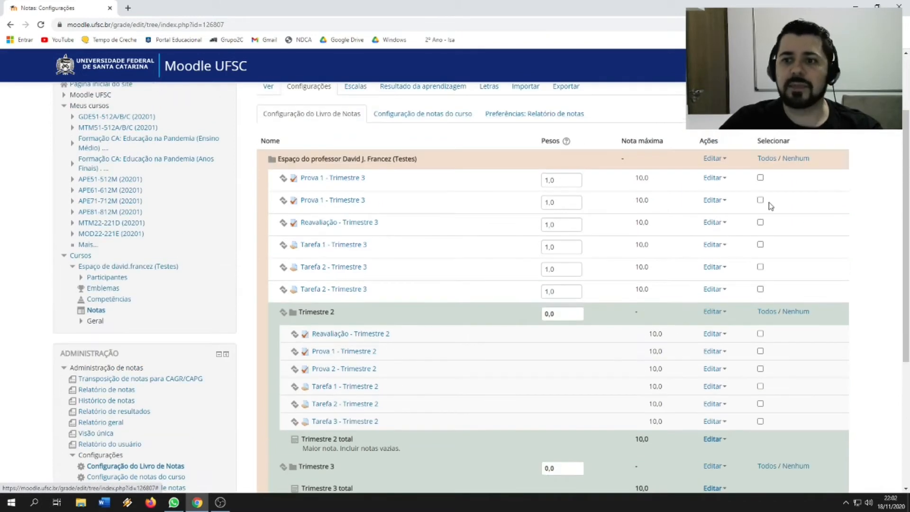
{"action": "left_click", "coordinate": [760, 177]}
{"action": "left_click", "coordinate": [760, 200]}
{"action": "left_click", "coordinate": [760, 222]}
{"action": "left_click", "coordinate": [760, 245]}
{"action": "left_click", "coordinate": [760, 267]}
{"action": "left_click", "coordinate": [760, 289]}
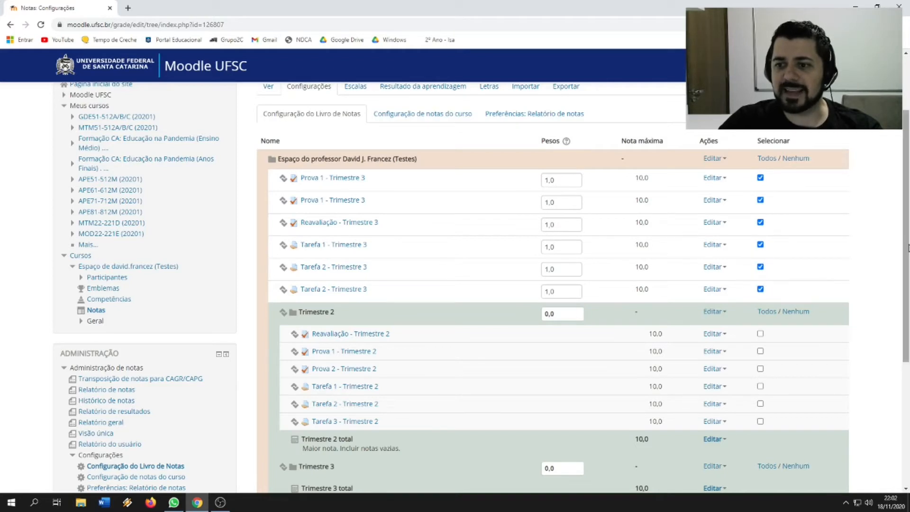
{"action": "scroll", "coordinate": [906, 244], "scroll_direction": "down", "scroll_amount": 3}
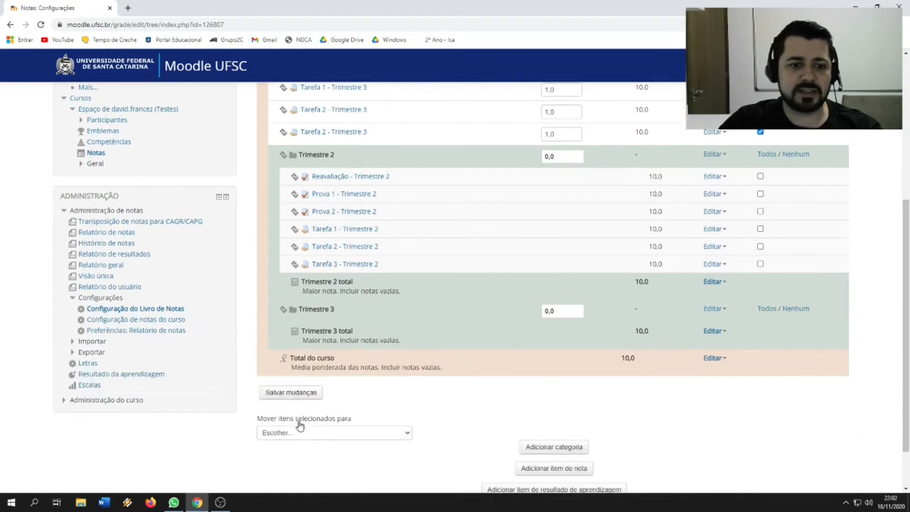
{"action": "left_click", "coordinate": [303, 434]}
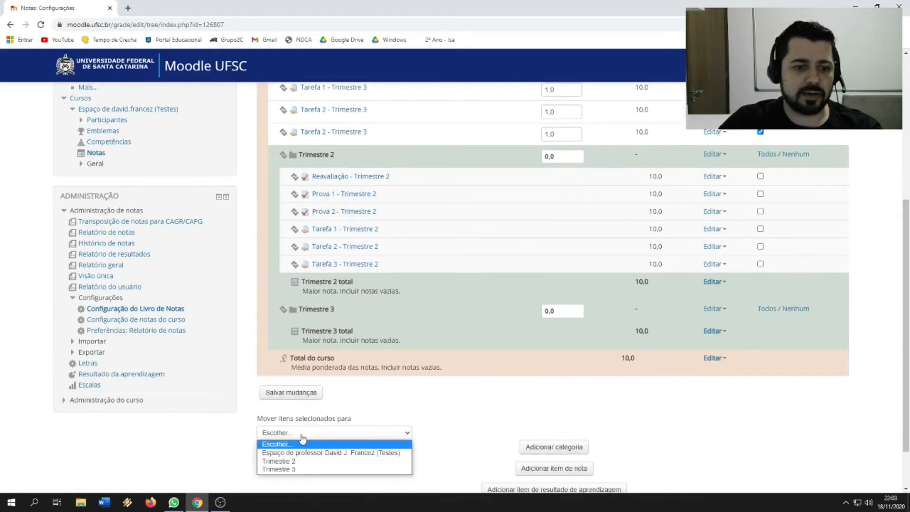
{"action": "left_click", "coordinate": [292, 469]}
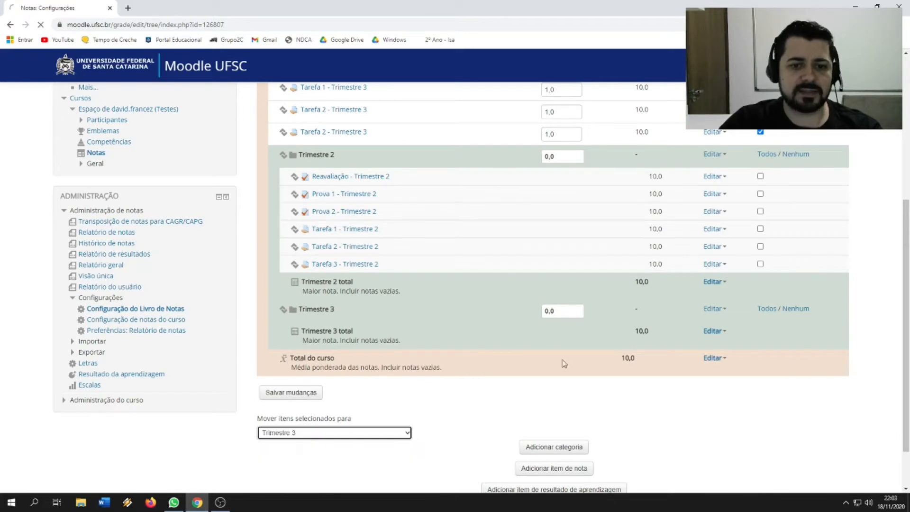
{"action": "left_click_drag", "start_coordinate": [905, 276], "coordinate": [907, 346]}
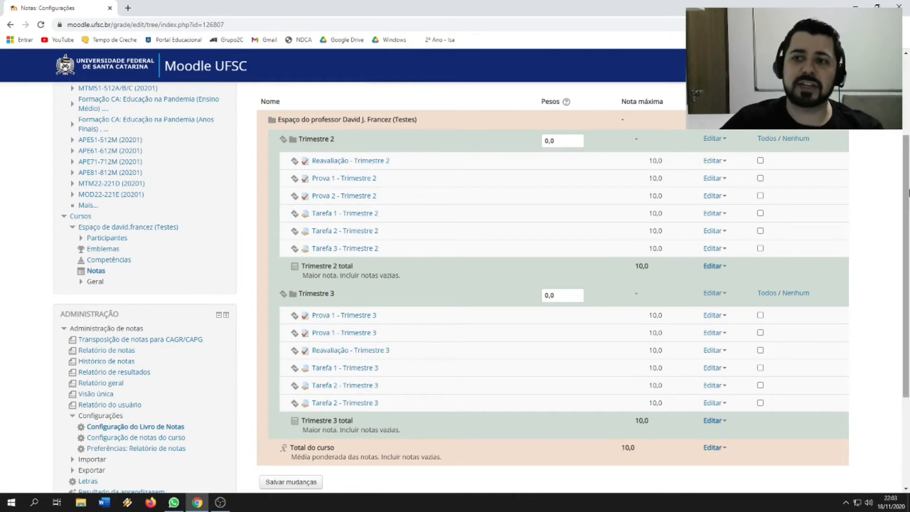
{"action": "left_click_drag", "start_coordinate": [906, 206], "coordinate": [906, 205]}
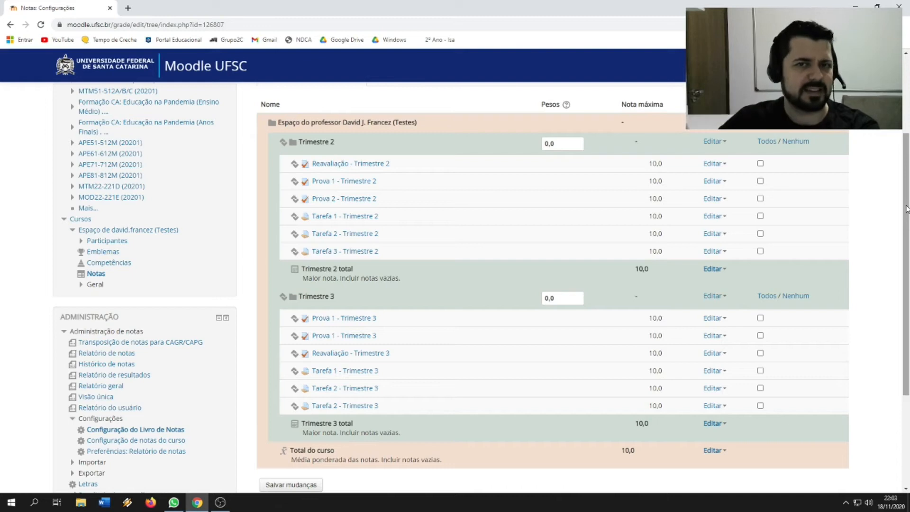
{"action": "scroll", "coordinate": [906, 209], "scroll_direction": "down", "scroll_amount": 3}
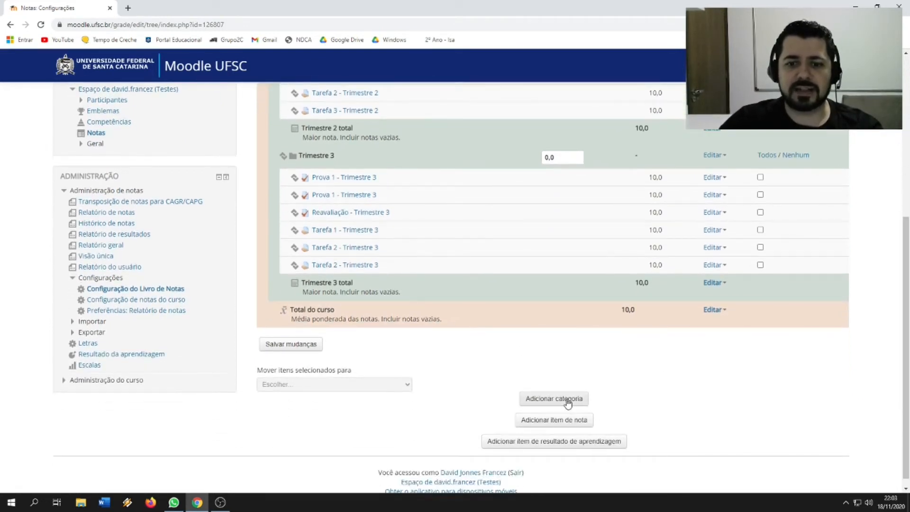
Start a new grade category named "Notas Trimestre 2" with the aggregation method "Média ponderada das notas"
{"action": "left_click", "coordinate": [568, 402]}
{"action": "left_click", "coordinate": [421, 190]}
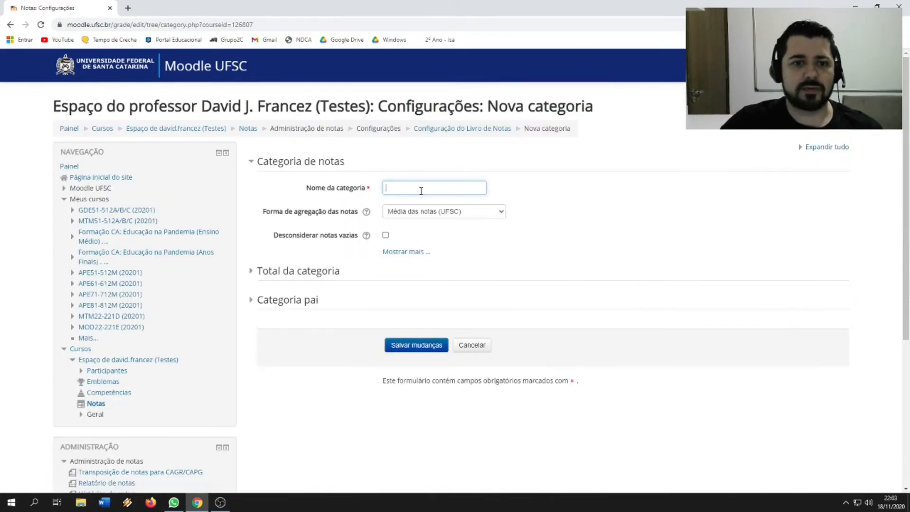
{"action": "type", "text": "Notas Trimestre 2"}
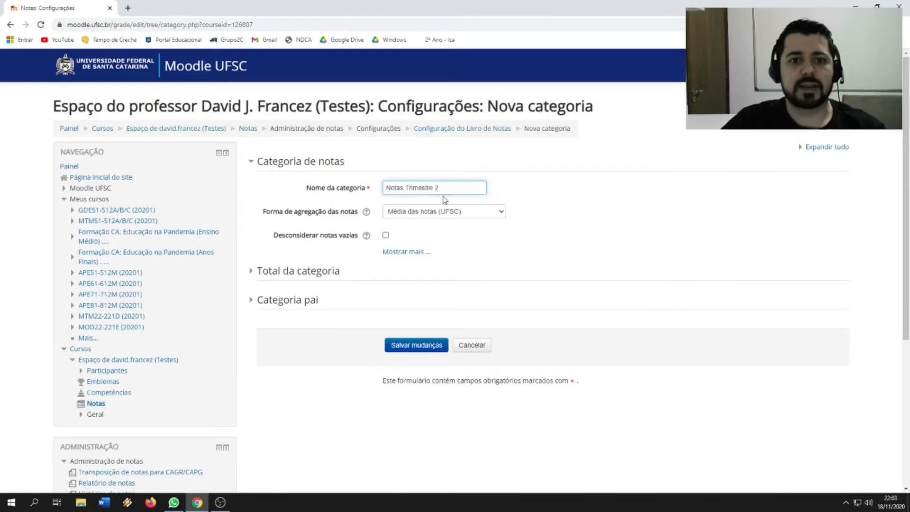
{"action": "left_click", "coordinate": [486, 214]}
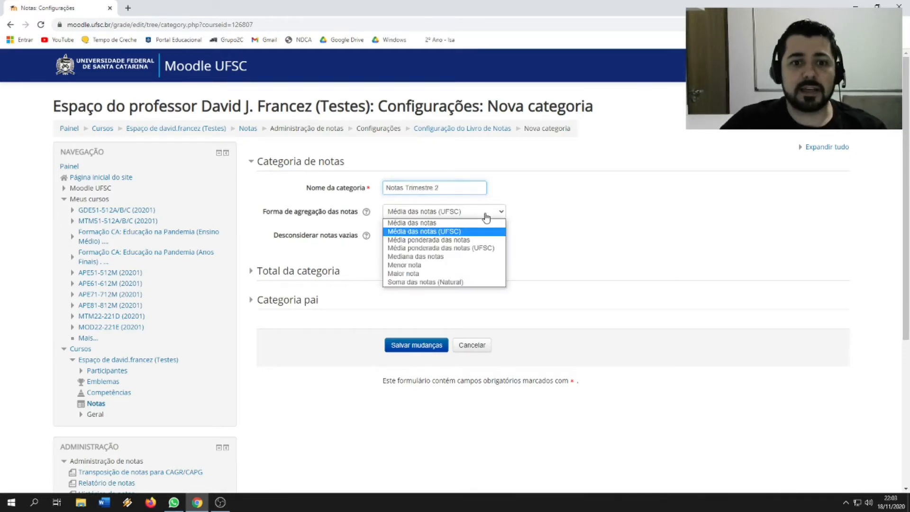
{"action": "left_click", "coordinate": [457, 239]}
{"action": "left_click", "coordinate": [538, 207]}
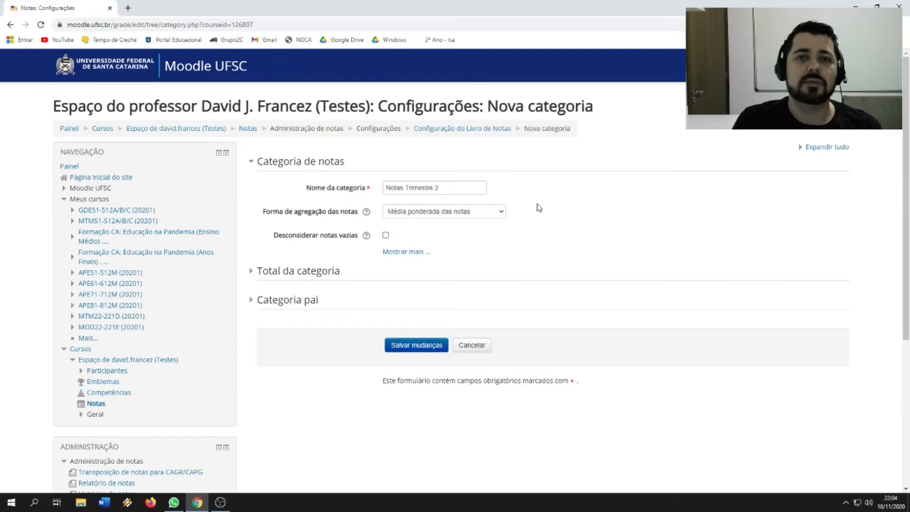
Set the Notas Trimestre 2 category's passing grade to 6, leave the course as its parent category, and save it
{"action": "left_click", "coordinate": [329, 273]}
{"action": "left_click_drag", "start_coordinate": [411, 321], "coordinate": [345, 327]}
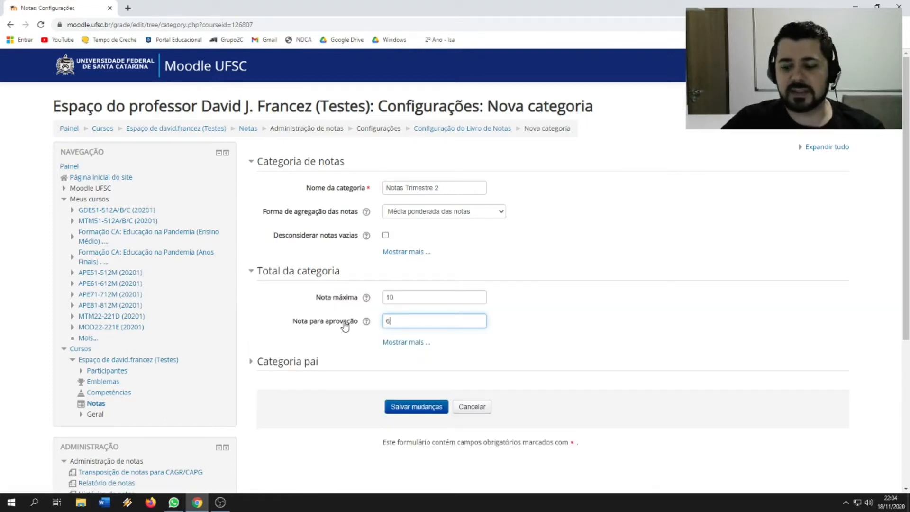
{"action": "type", "text": "6"}
{"action": "left_click", "coordinate": [630, 278]}
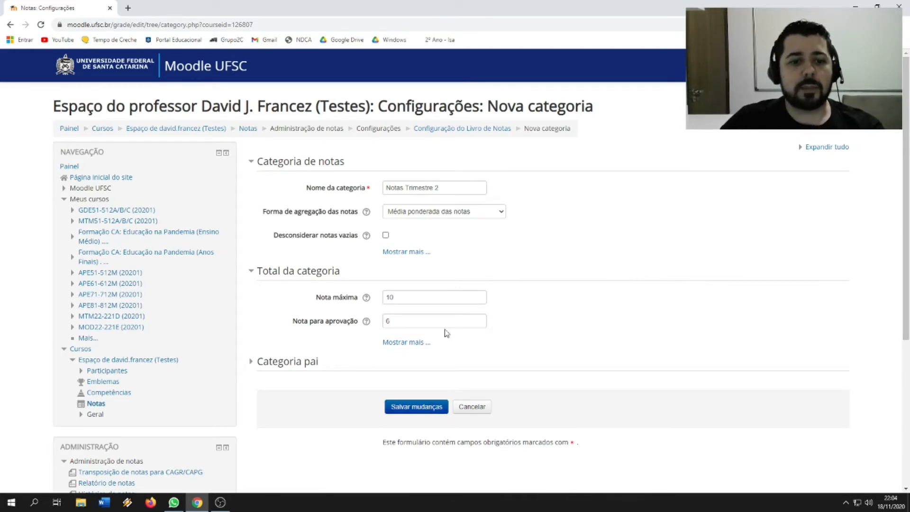
{"action": "scroll", "coordinate": [537, 308], "scroll_direction": "down", "scroll_amount": 1}
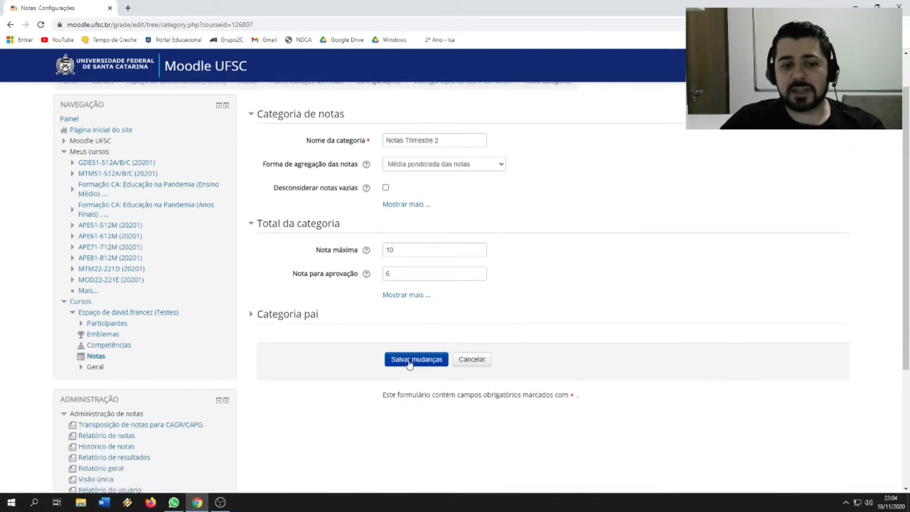
{"action": "left_click", "coordinate": [284, 315]}
{"action": "scroll", "coordinate": [426, 332], "scroll_direction": "down", "scroll_amount": 1}
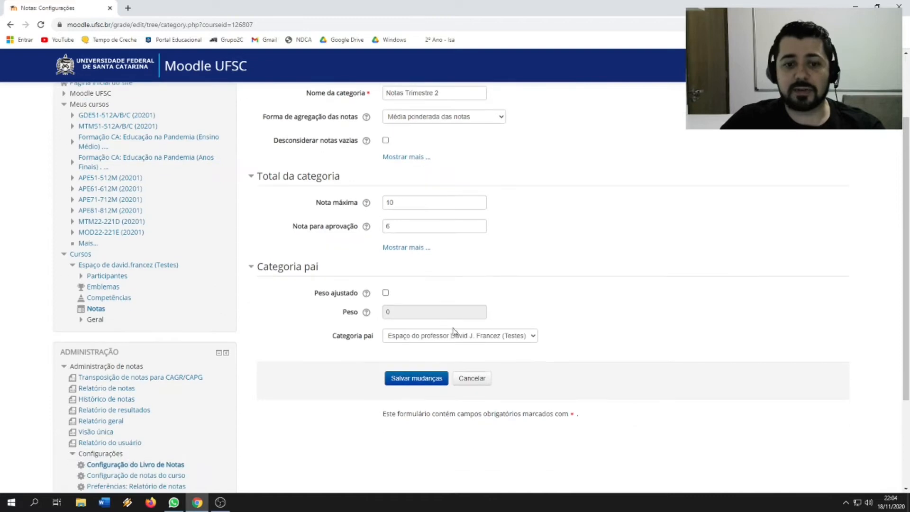
{"action": "left_click", "coordinate": [500, 339]}
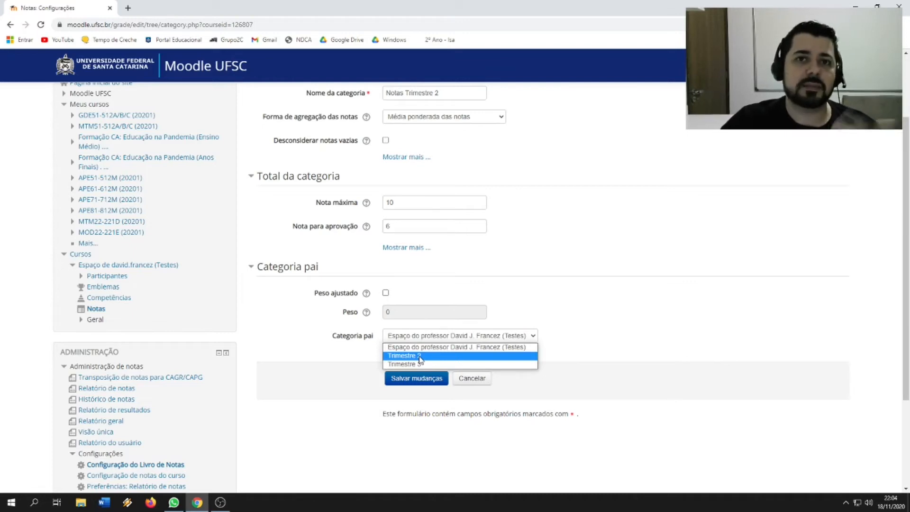
{"action": "left_click", "coordinate": [509, 252]}
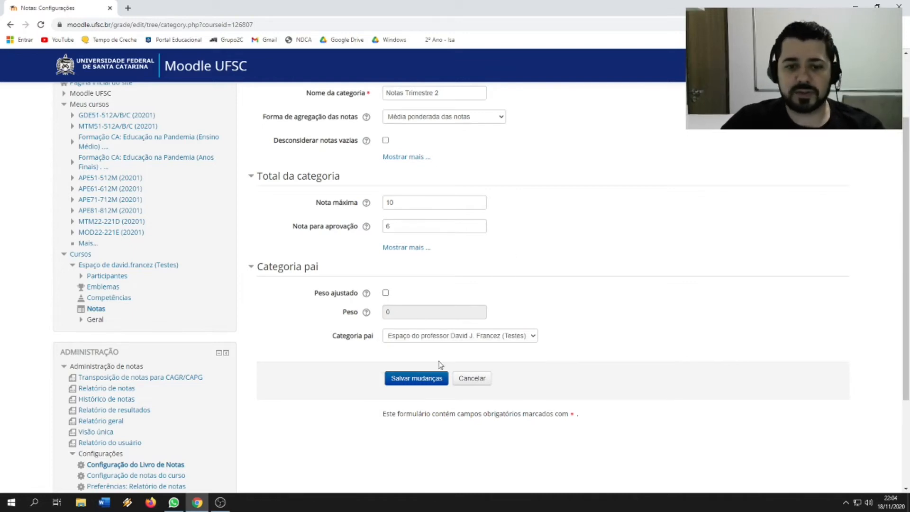
{"action": "left_click", "coordinate": [426, 381]}
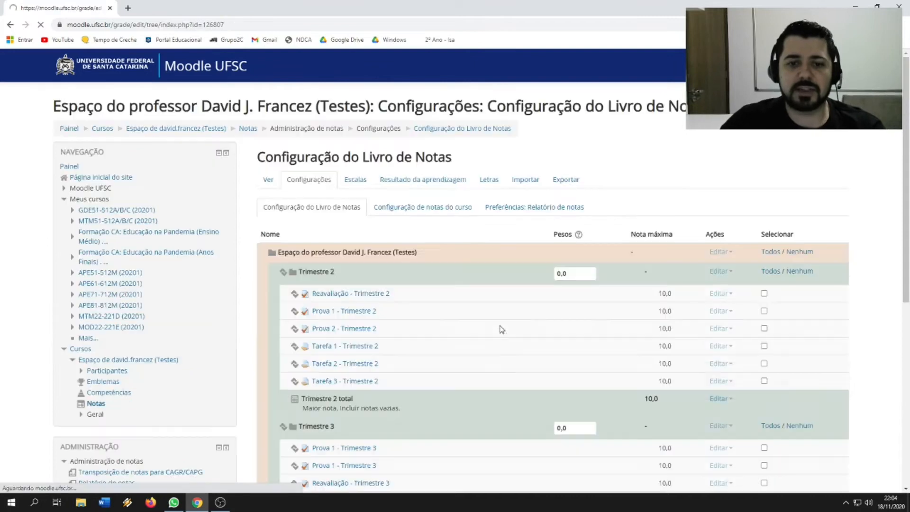
Move the Notas Trimestre 2 category inside the Trimestre 2 category, above the Reavaliação - Trimestre 2 item
{"action": "scroll", "coordinate": [508, 309], "scroll_direction": "down", "scroll_amount": 5}
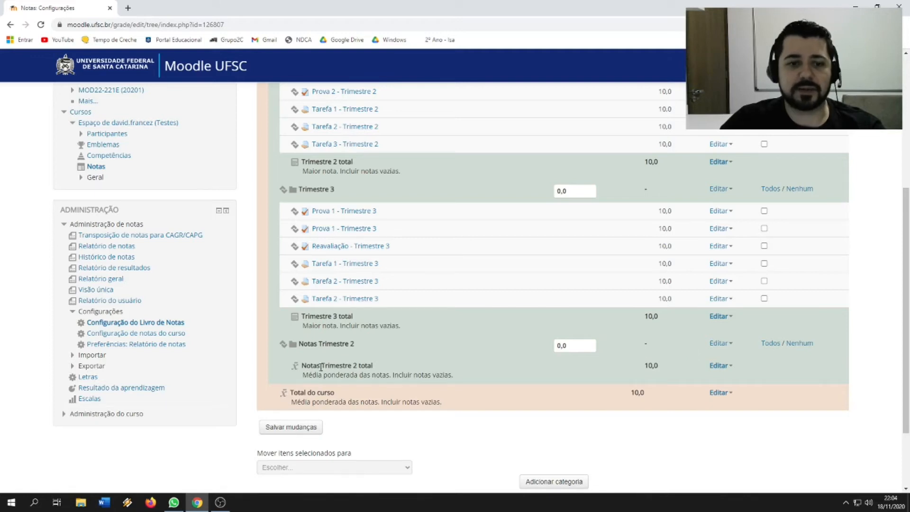
{"action": "scroll", "coordinate": [336, 164], "scroll_direction": "up", "scroll_amount": 2}
{"action": "scroll", "coordinate": [339, 163], "scroll_direction": "up", "scroll_amount": 1}
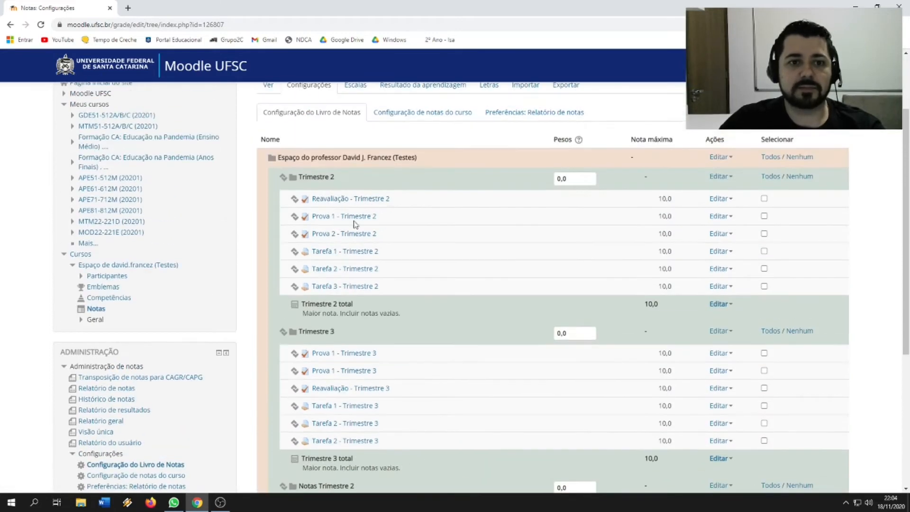
{"action": "scroll", "coordinate": [362, 260], "scroll_direction": "down", "scroll_amount": 3}
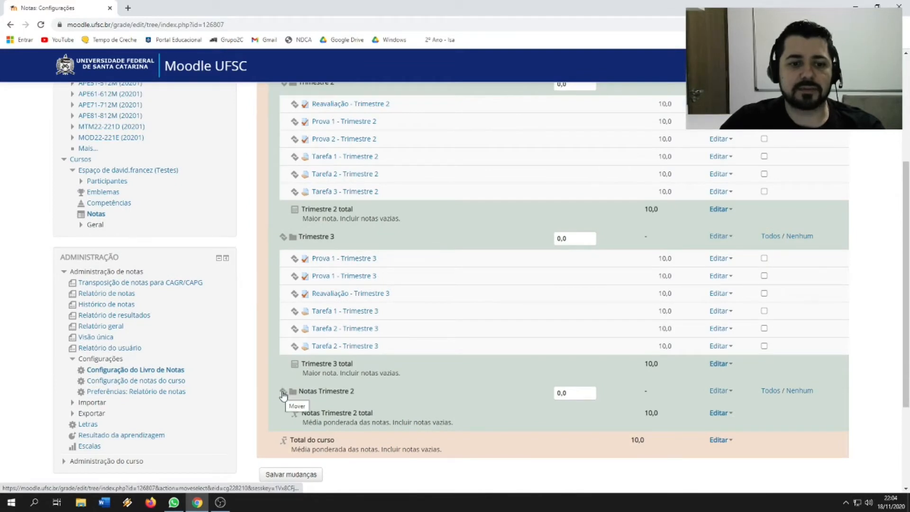
{"action": "left_click", "coordinate": [283, 392]}
{"action": "scroll", "coordinate": [292, 264], "scroll_direction": "down", "scroll_amount": 1}
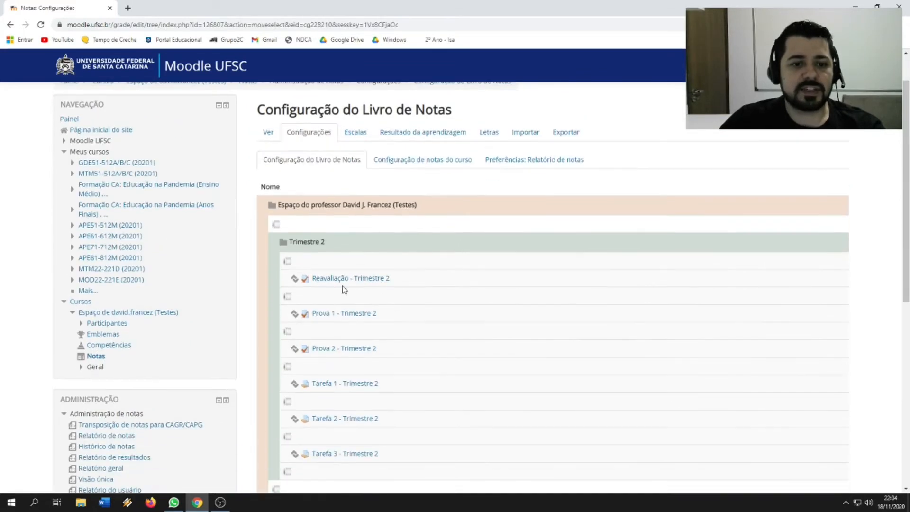
{"action": "left_click", "coordinate": [288, 263]}
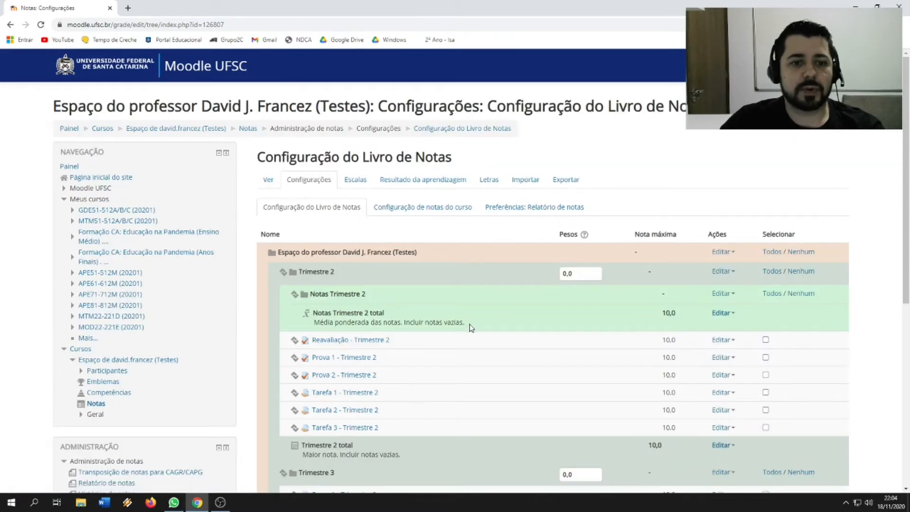
Start a new grade category named "Reavaliação - Trimestre 2" with the aggregation method "Média das notas"
{"action": "scroll", "coordinate": [471, 327], "scroll_direction": "down", "scroll_amount": 2}
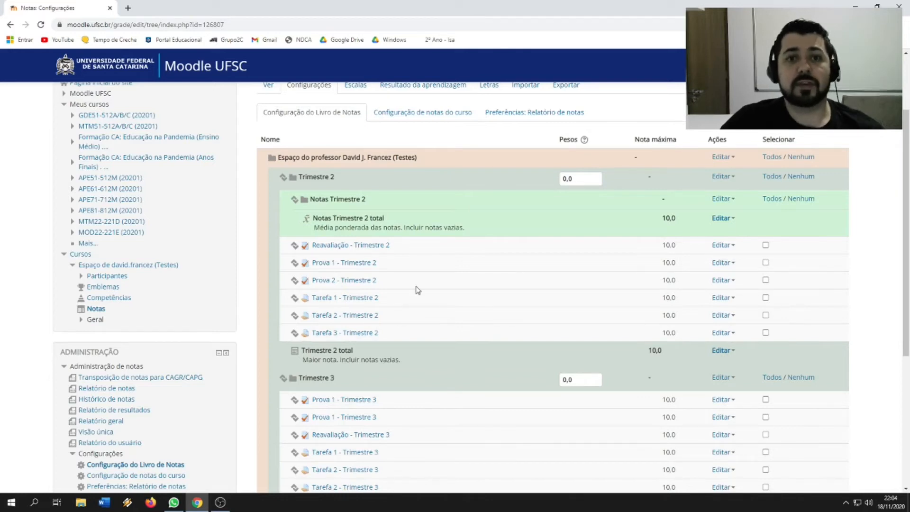
{"action": "scroll", "coordinate": [422, 298], "scroll_direction": "down", "scroll_amount": 2}
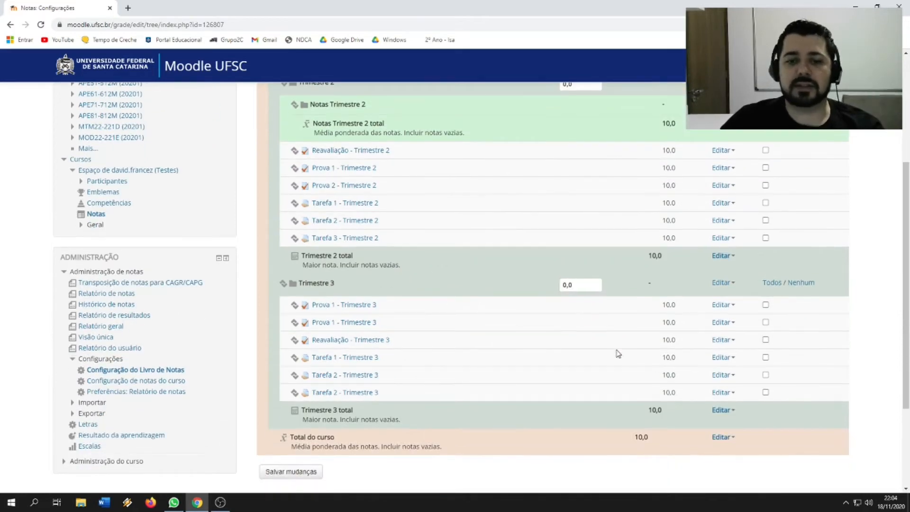
{"action": "scroll", "coordinate": [618, 353], "scroll_direction": "down", "scroll_amount": 1}
{"action": "scroll", "coordinate": [575, 418], "scroll_direction": "down", "scroll_amount": 1}
{"action": "left_click", "coordinate": [566, 432]}
{"action": "left_click", "coordinate": [400, 190]}
{"action": "type", "text": "Reavaliação - Trimes"}
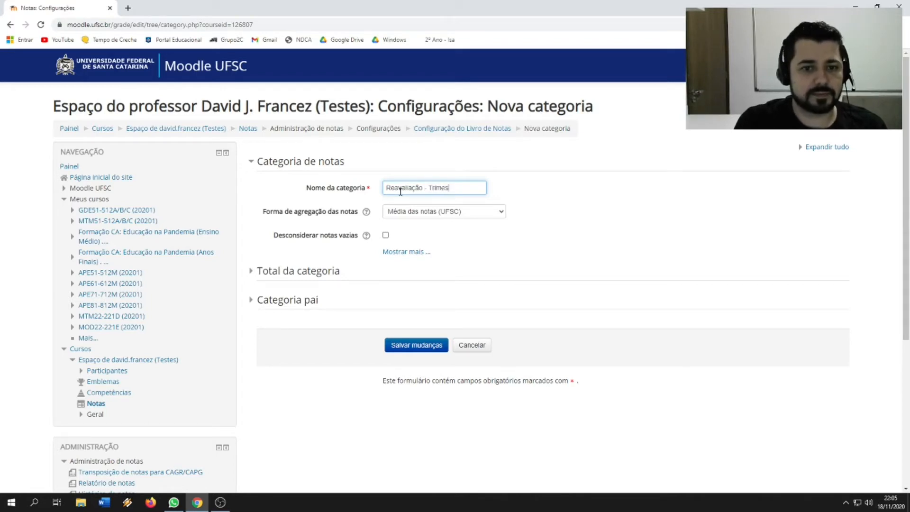
{"action": "type", "text": "tre 2"}
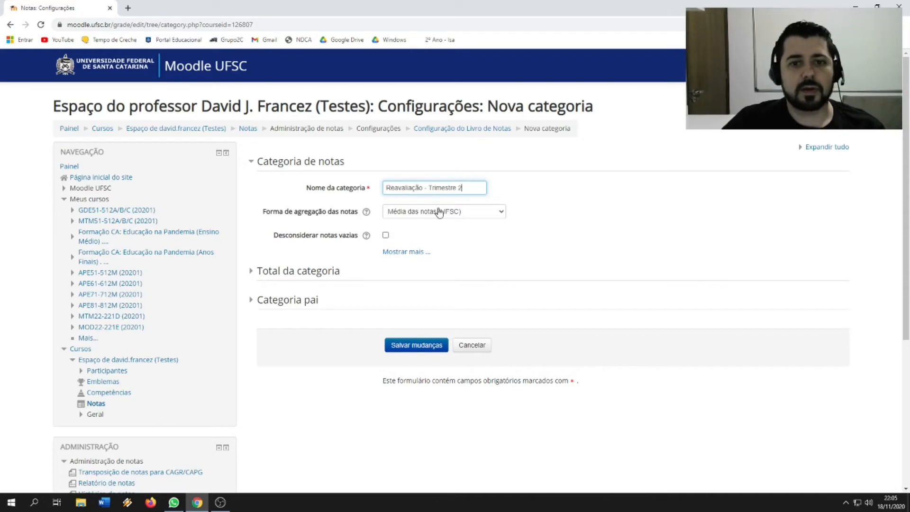
{"action": "left_click", "coordinate": [467, 216]}
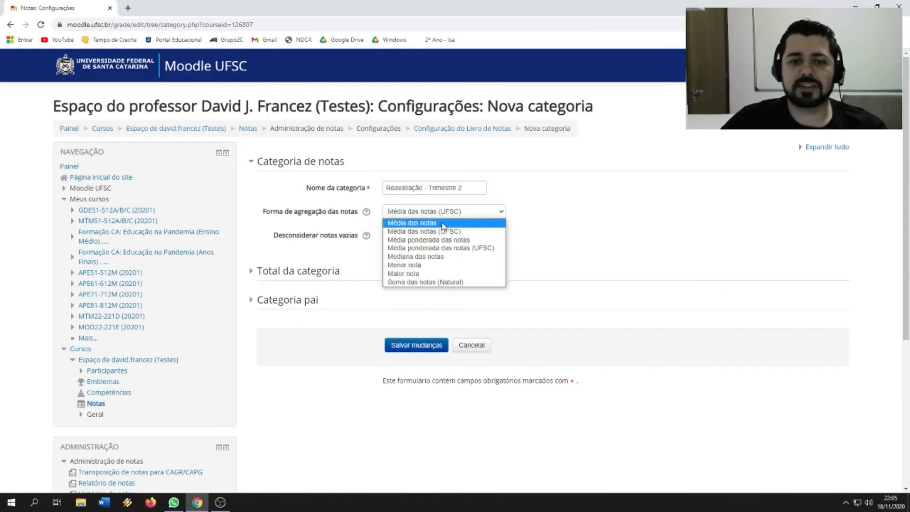
{"action": "left_click", "coordinate": [443, 224]}
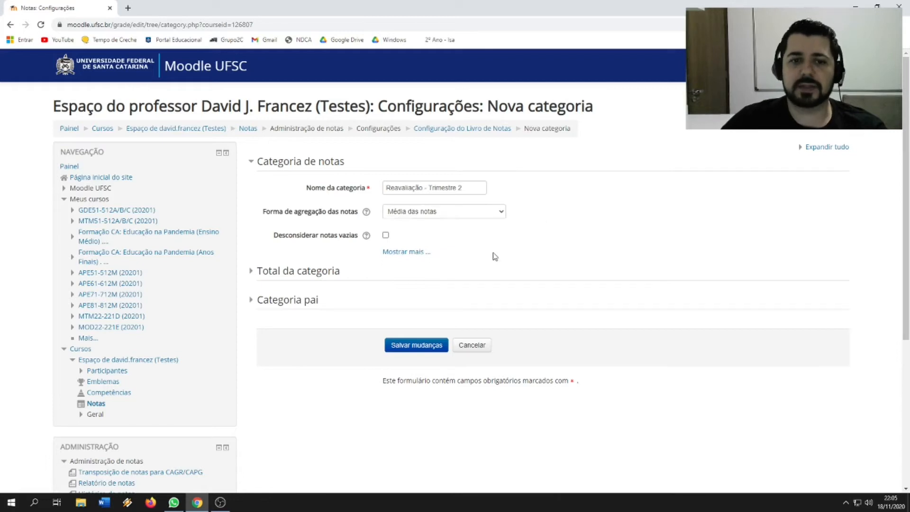
Give the Reavaliação - Trimestre 2 category a passing grade of 6 and the parent category Trimestre 2, and save it
{"action": "scroll", "coordinate": [371, 307], "scroll_direction": "down", "scroll_amount": 2}
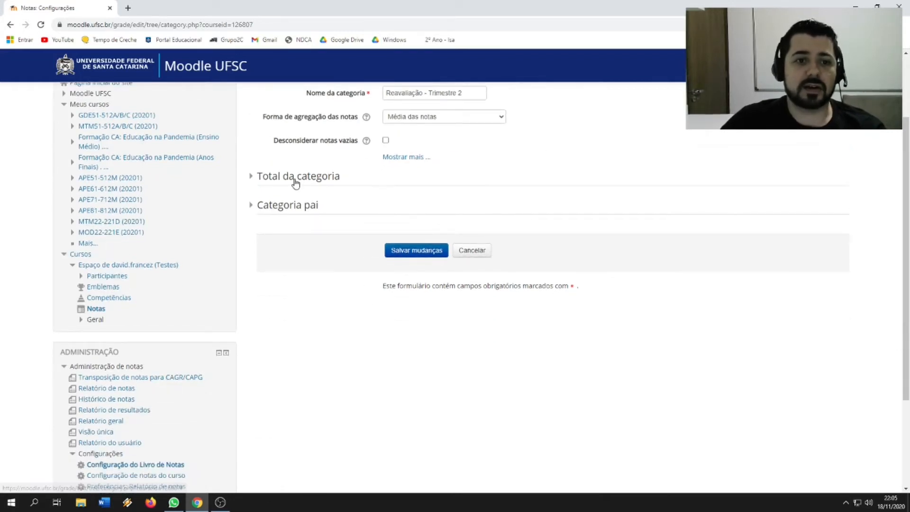
{"action": "left_click", "coordinate": [295, 183]}
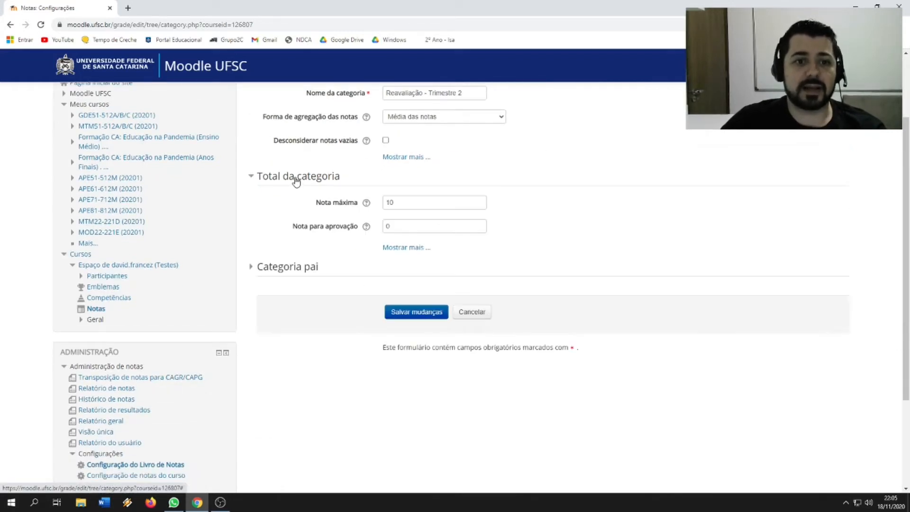
{"action": "double_click", "coordinate": [402, 228]}
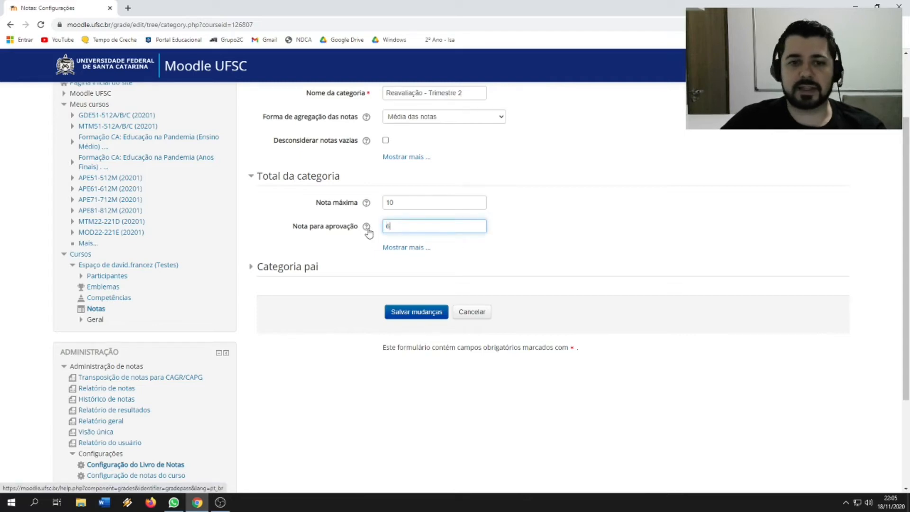
{"action": "left_click", "coordinate": [300, 268]}
{"action": "left_click", "coordinate": [441, 337]}
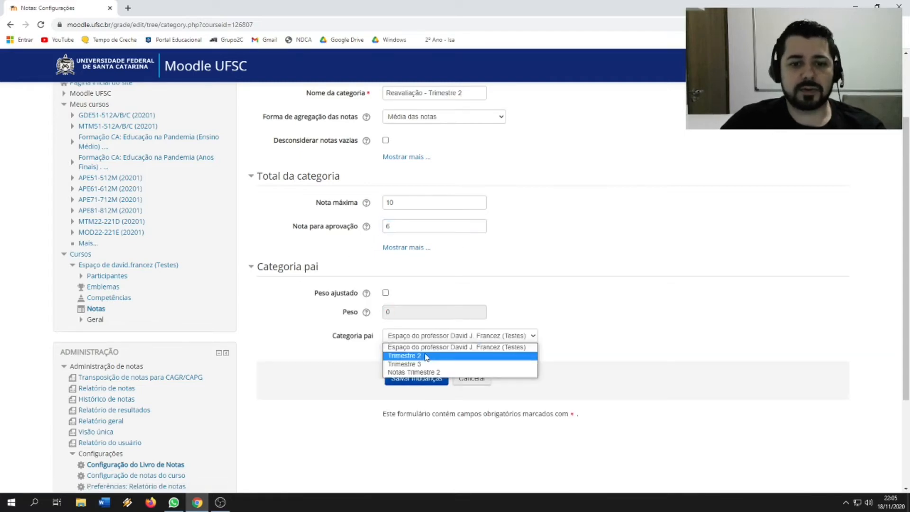
{"action": "left_click", "coordinate": [427, 355]}
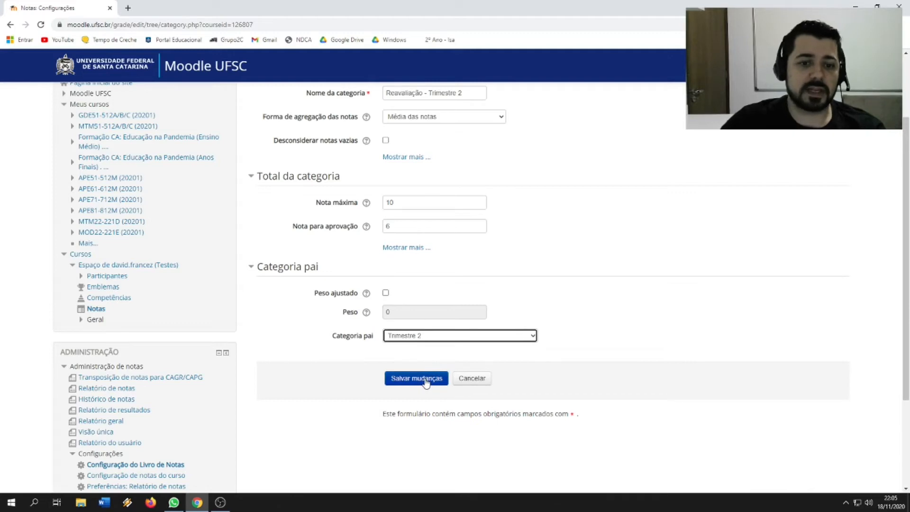
{"action": "left_click", "coordinate": [425, 383]}
Reassign the six Trimestre 2 items (Reavaliação, Prova 1 and 2, Tarefa 1 to 3) to the parent Trimestre 2 category
{"action": "scroll", "coordinate": [544, 300], "scroll_direction": "down", "scroll_amount": 2}
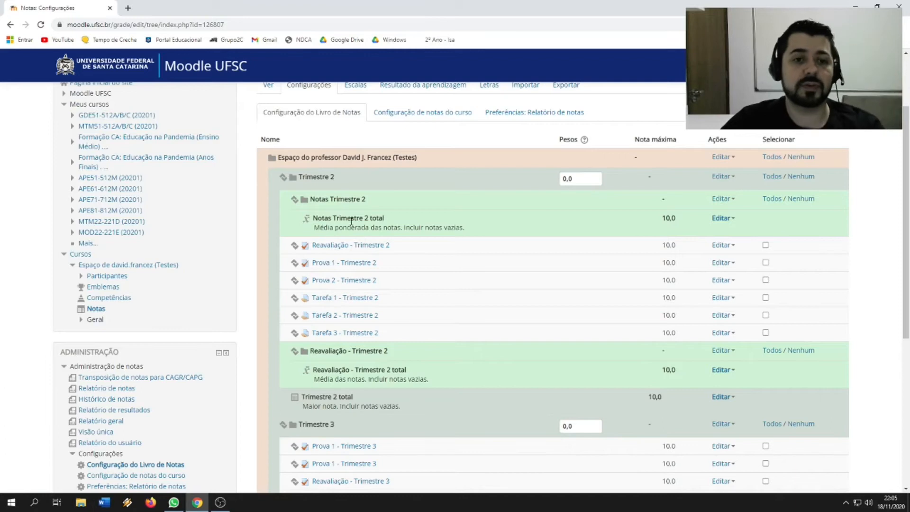
{"action": "scroll", "coordinate": [352, 218], "scroll_direction": "down", "scroll_amount": 1}
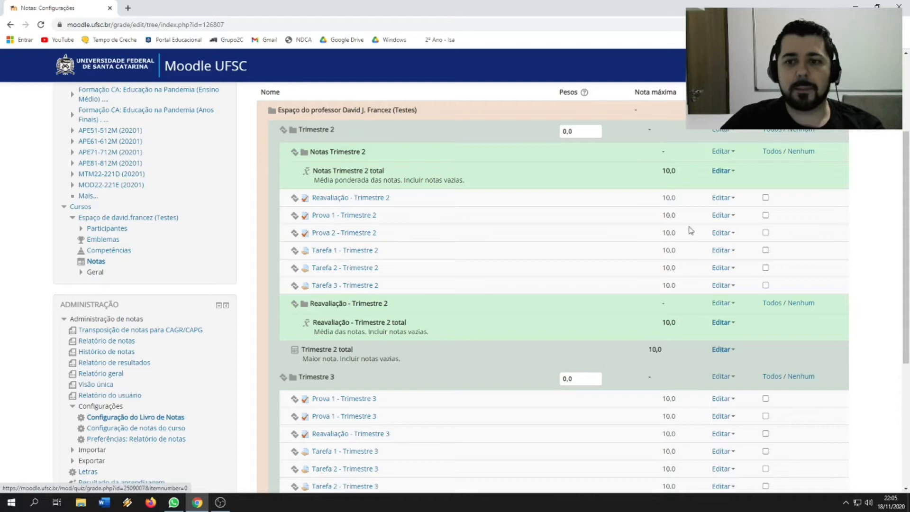
{"action": "left_click", "coordinate": [765, 197]}
{"action": "left_click", "coordinate": [765, 233]}
{"action": "left_click", "coordinate": [765, 250]}
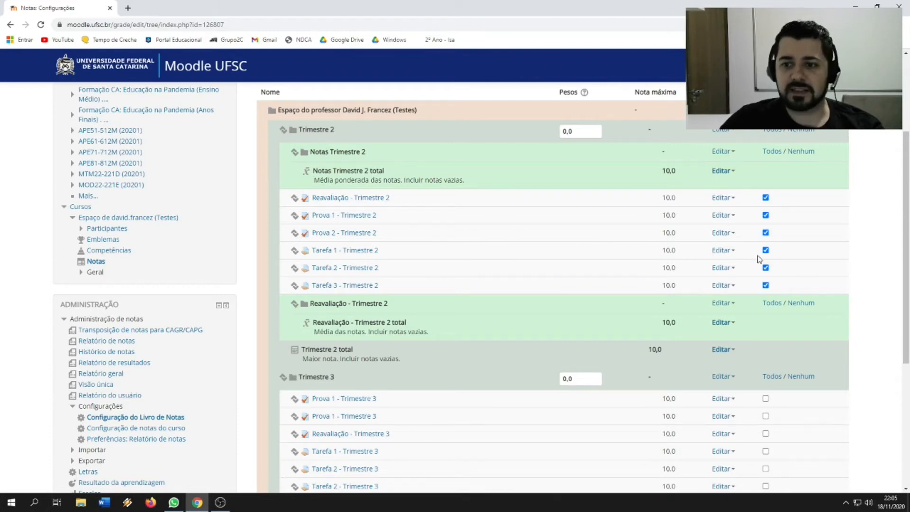
{"action": "scroll", "coordinate": [419, 204], "scroll_direction": "down", "scroll_amount": 5}
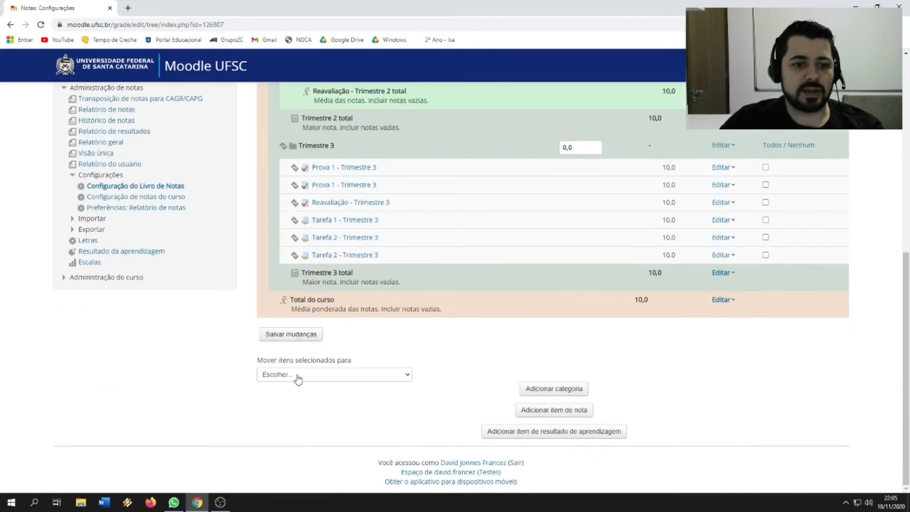
{"action": "left_click", "coordinate": [298, 378]}
{"action": "left_click", "coordinate": [292, 403]}
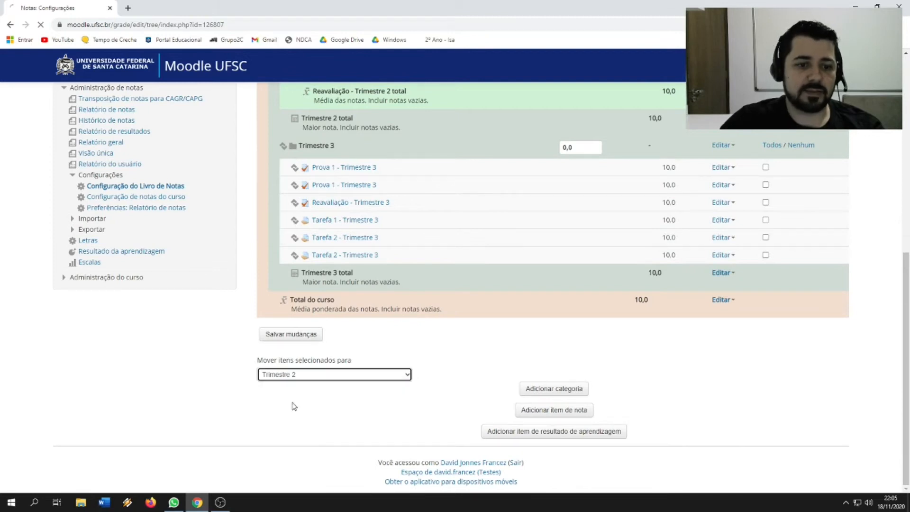
Move the six Trimestre 2 items (Reavaliação, Prova 1 and 2, Tarefa 1 to 3) into the Notas Trimestre 2 category
{"action": "scroll", "coordinate": [389, 332], "scroll_direction": "down", "scroll_amount": 2}
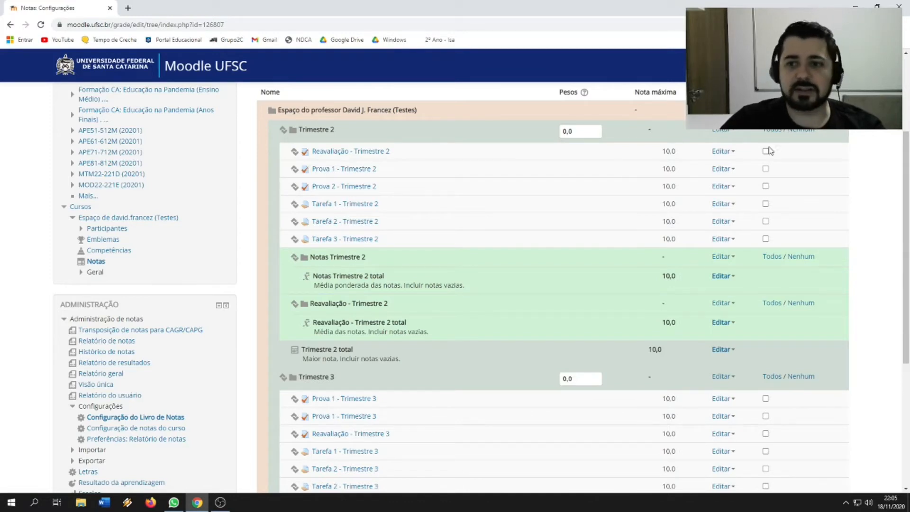
{"action": "left_click", "coordinate": [765, 168]}
{"action": "left_click", "coordinate": [765, 186]}
{"action": "left_click", "coordinate": [766, 204]}
{"action": "left_click", "coordinate": [765, 222]}
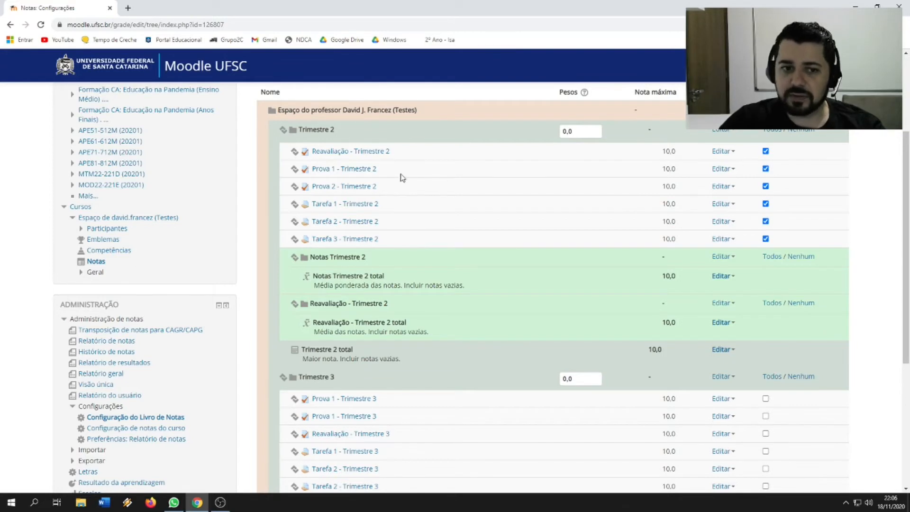
{"action": "scroll", "coordinate": [388, 182], "scroll_direction": "down", "scroll_amount": 5}
{"action": "left_click", "coordinate": [349, 374]}
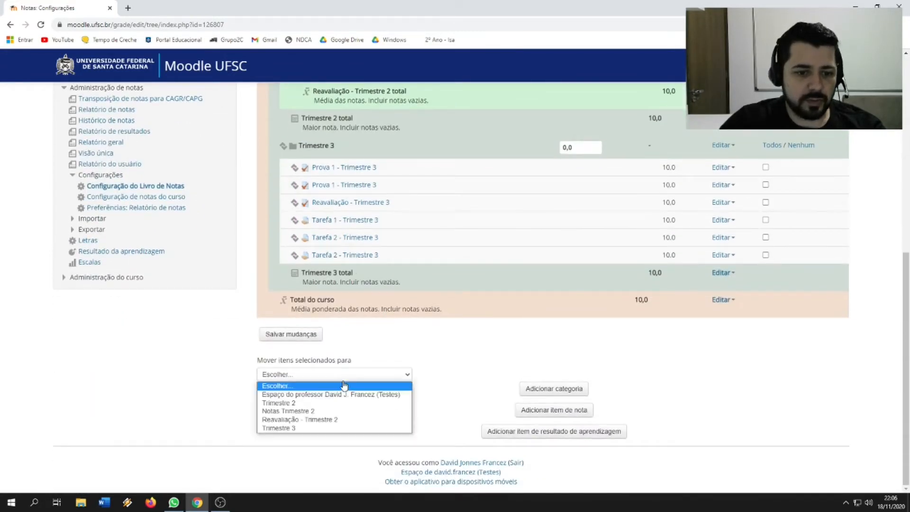
{"action": "left_click", "coordinate": [303, 411]}
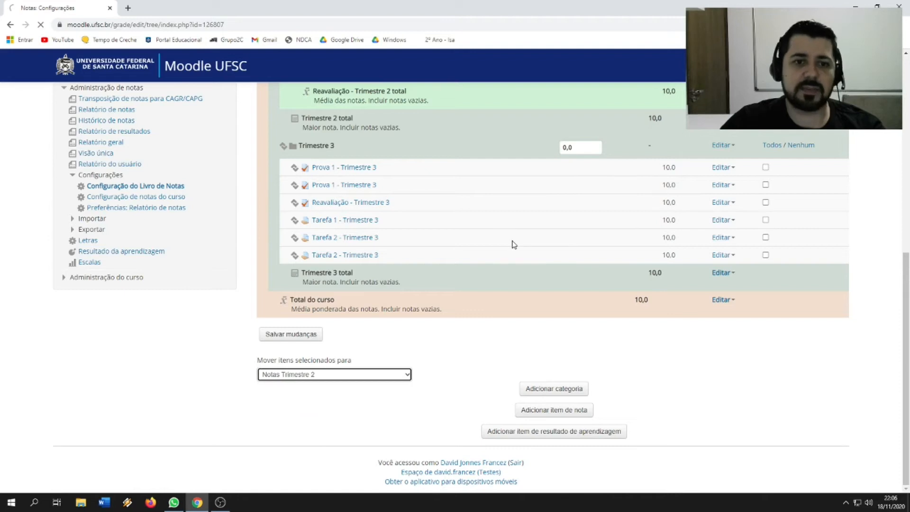
Move the Reavaliação - Trimestre 2 item out of Notas Trimestre 2 into the Reavaliação - Trimestre 2 category
{"action": "scroll", "coordinate": [521, 274], "scroll_direction": "down", "scroll_amount": 10}
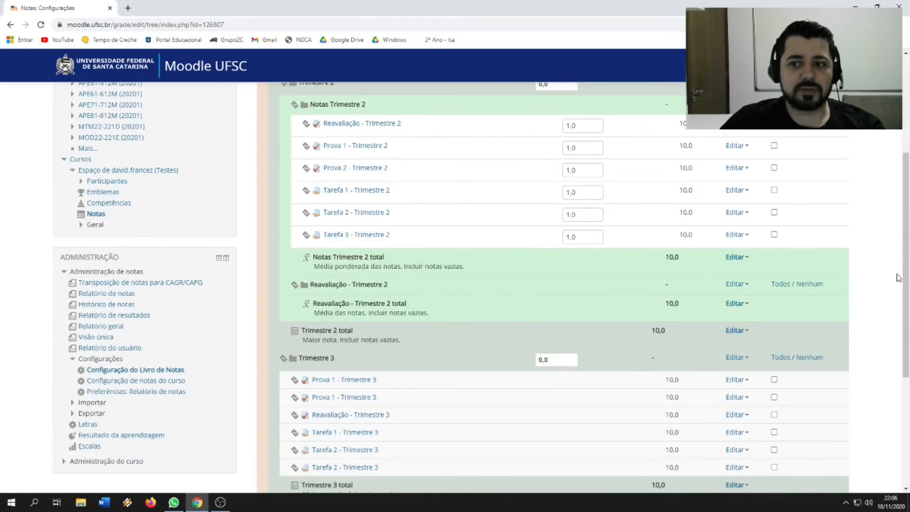
{"action": "scroll", "coordinate": [898, 277], "scroll_direction": "up", "scroll_amount": 2}
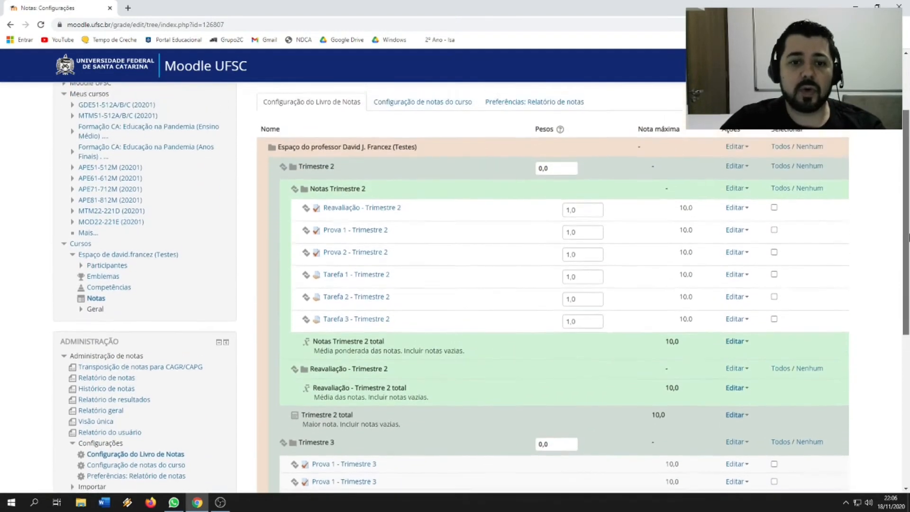
{"action": "scroll", "coordinate": [896, 230], "scroll_direction": "up", "scroll_amount": 1}
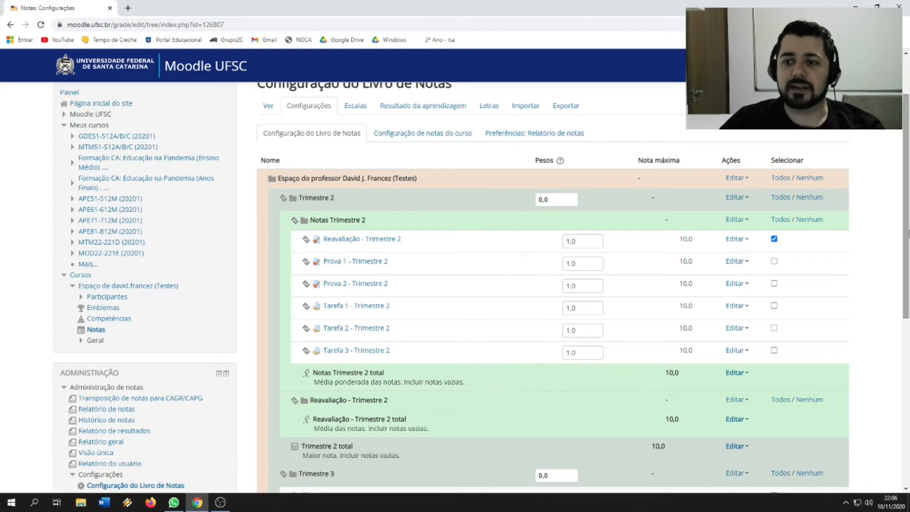
{"action": "scroll", "coordinate": [906, 219], "scroll_direction": "down", "scroll_amount": 6}
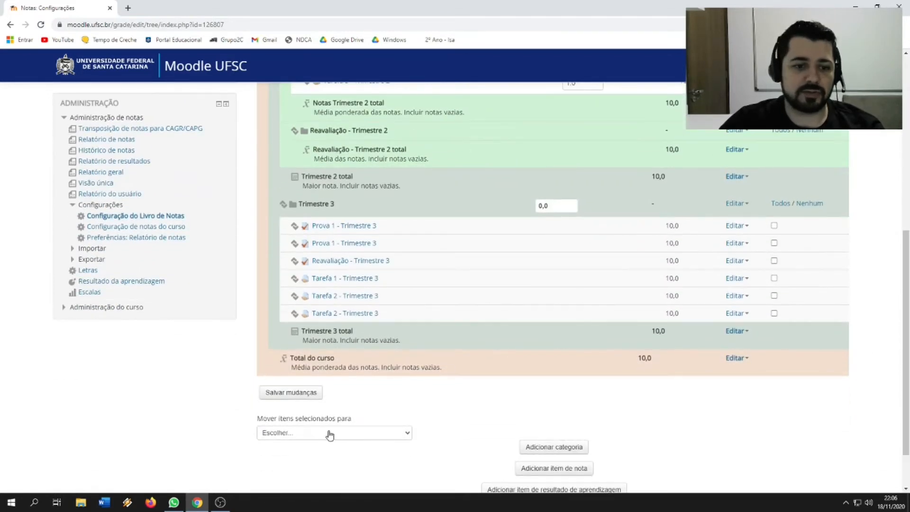
{"action": "left_click", "coordinate": [330, 434]}
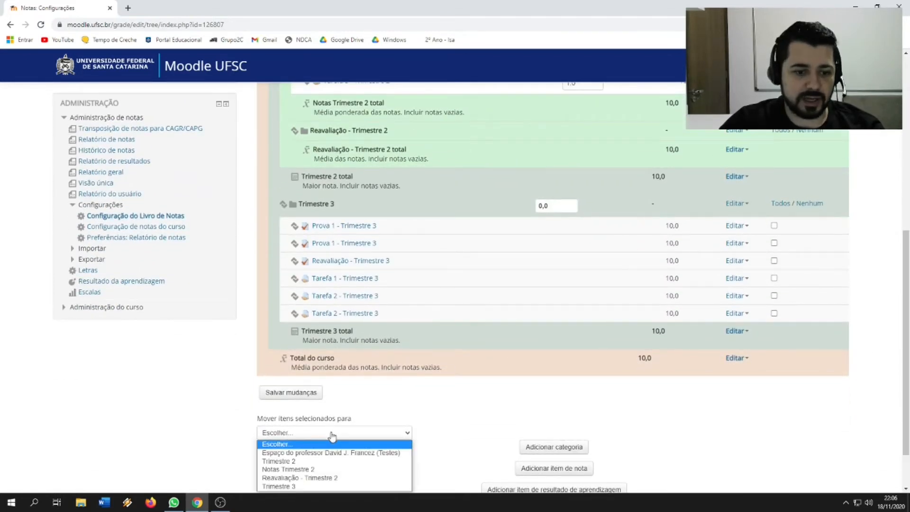
{"action": "left_click", "coordinate": [322, 478]}
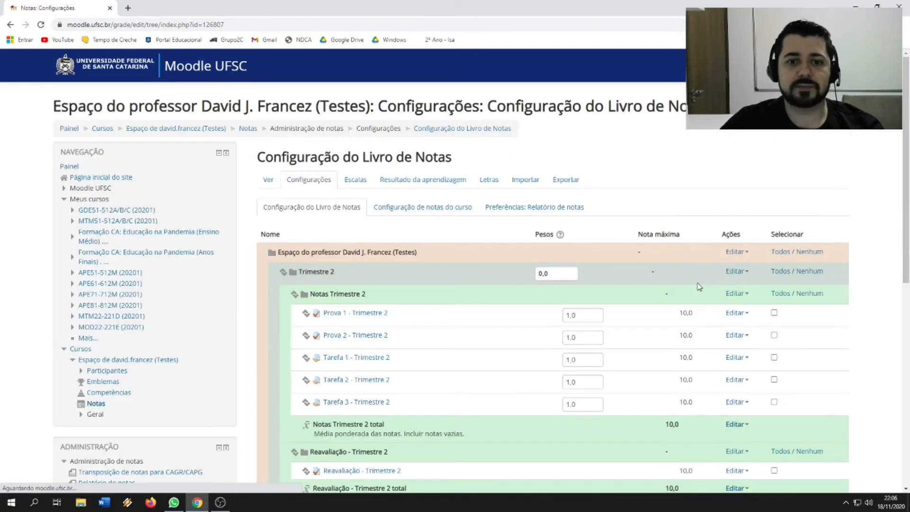
Start a new grade category named "Provas" with the aggregation method "Média das notas"
{"action": "left_click_drag", "start_coordinate": [906, 221], "coordinate": [906, 290]}
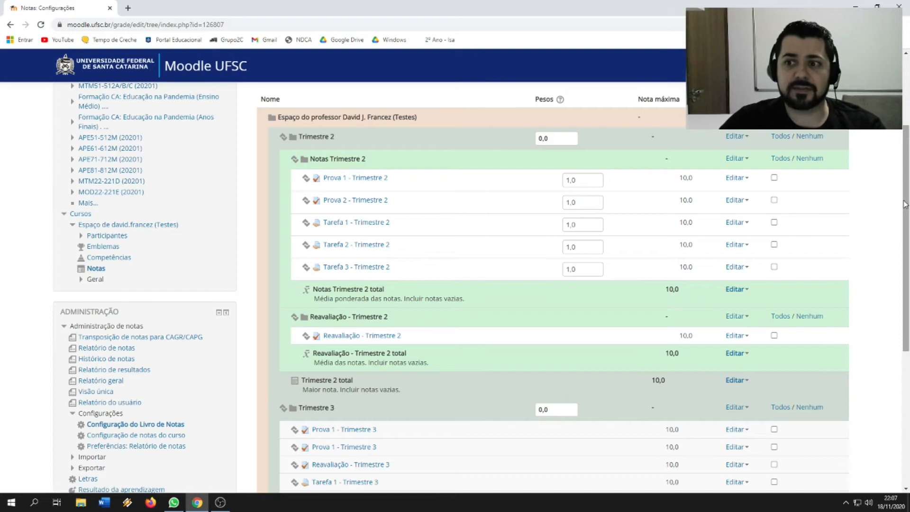
{"action": "left_click_drag", "start_coordinate": [906, 204], "coordinate": [907, 207]}
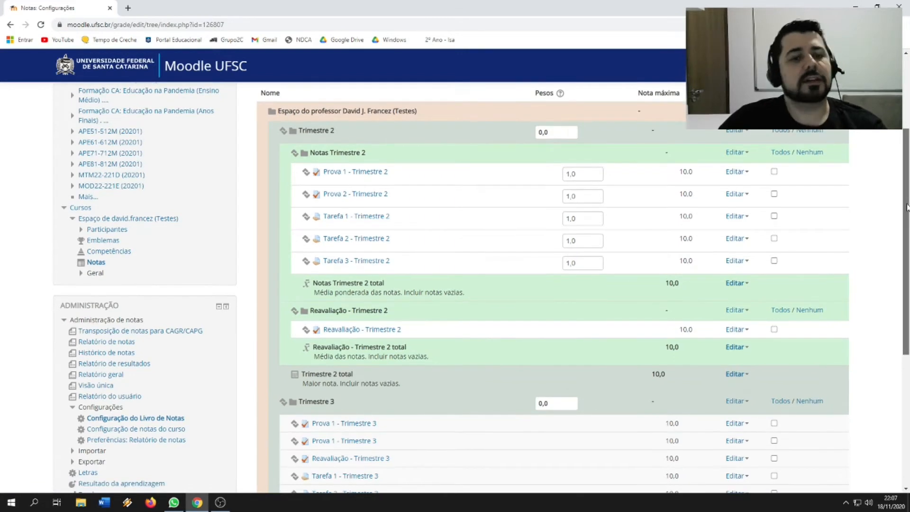
{"action": "scroll", "coordinate": [576, 392], "scroll_direction": "down", "scroll_amount": 5}
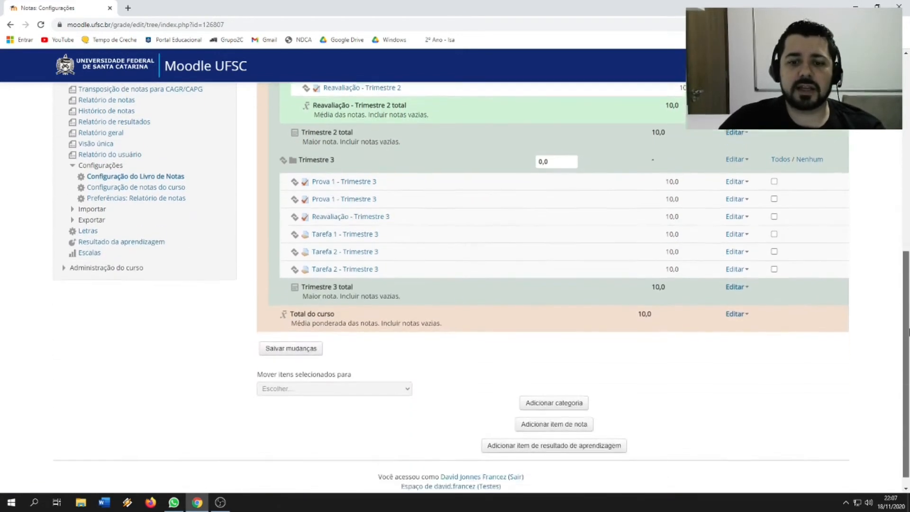
{"action": "left_click", "coordinate": [576, 392]}
{"action": "left_click", "coordinate": [417, 185]}
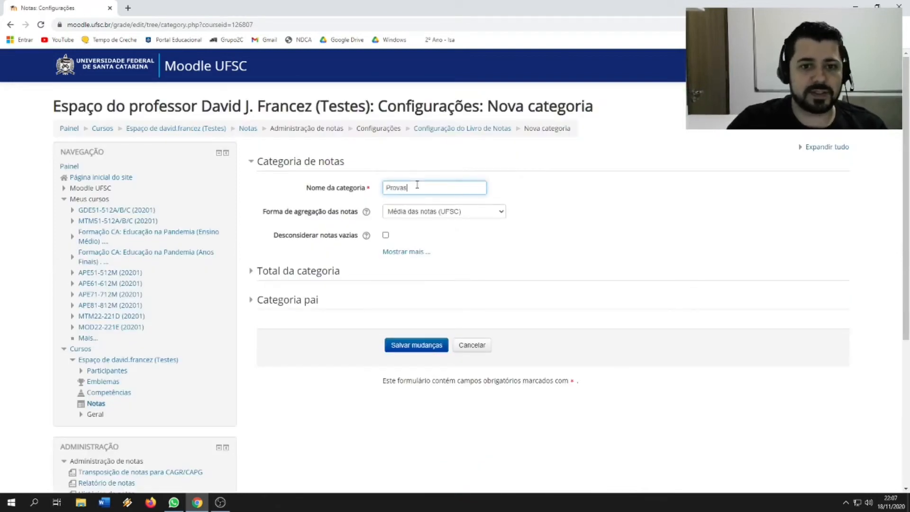
{"action": "left_click", "coordinate": [463, 213]}
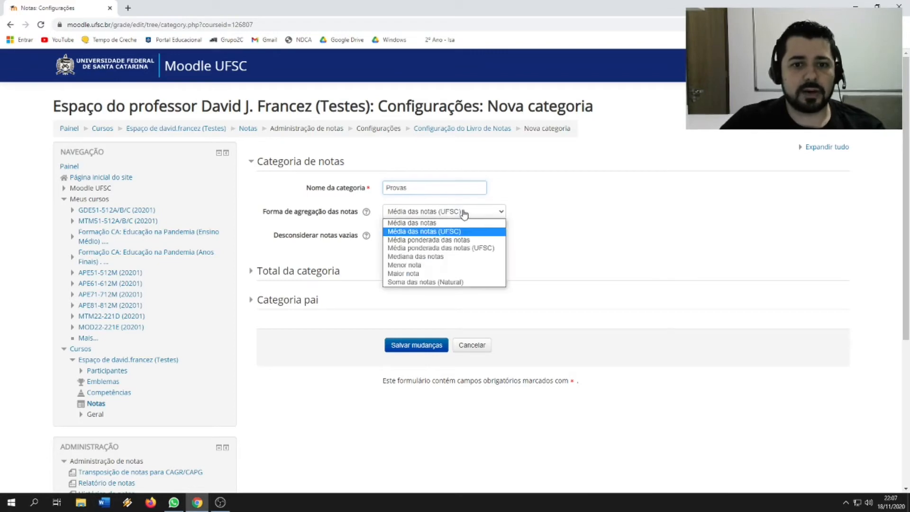
{"action": "left_click", "coordinate": [434, 227]}
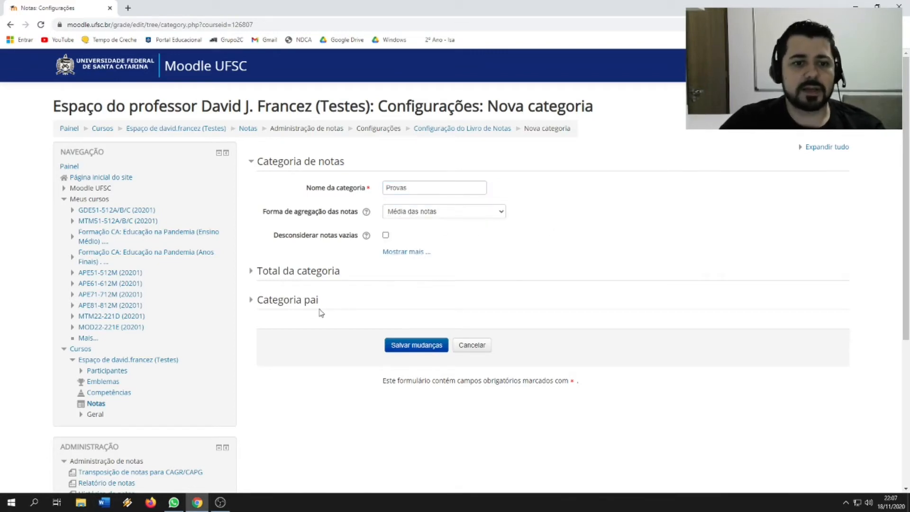
Give the Provas category a passing grade of 6 and the parent category Notas Trimestre 2, and save it
{"action": "scroll", "coordinate": [323, 310], "scroll_direction": "down", "scroll_amount": 1}
{"action": "left_click", "coordinate": [312, 230]}
{"action": "left_click_drag", "start_coordinate": [408, 273], "coordinate": [379, 278]}
{"action": "left_click", "coordinate": [314, 314]}
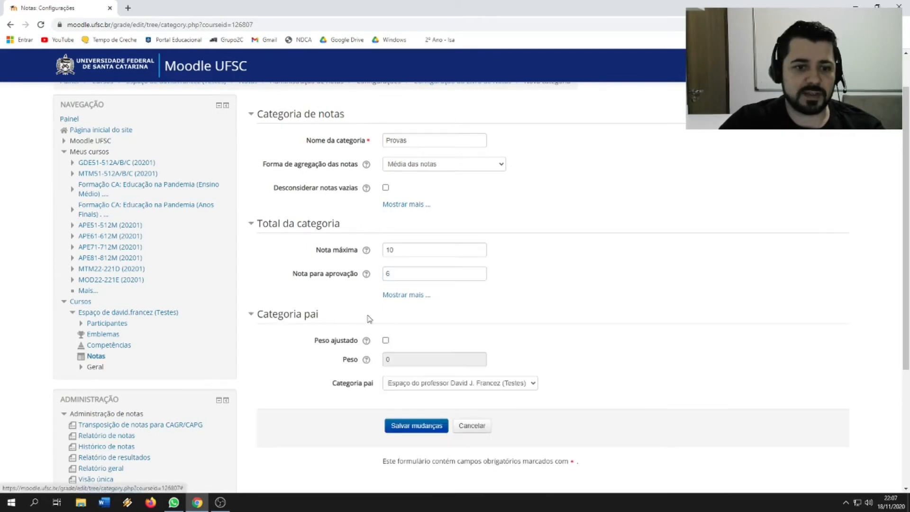
{"action": "scroll", "coordinate": [381, 321], "scroll_direction": "down", "scroll_amount": 2}
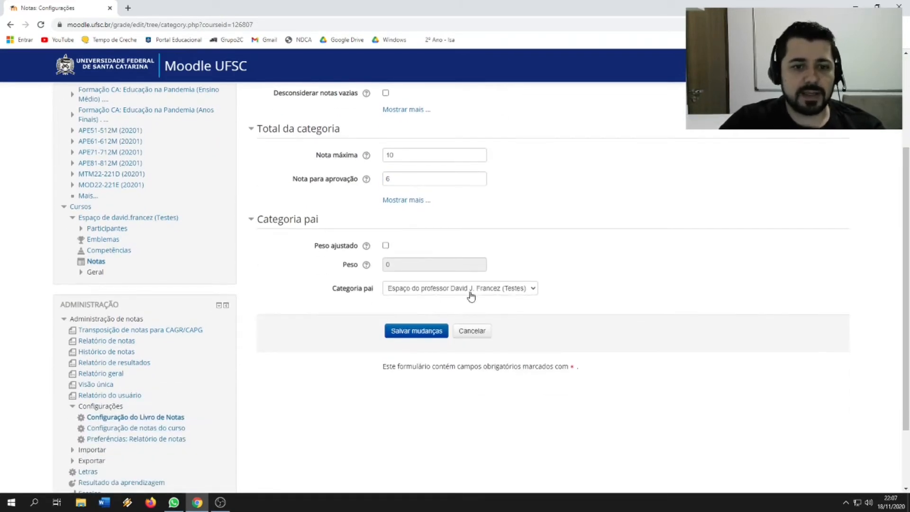
{"action": "left_click", "coordinate": [478, 289]}
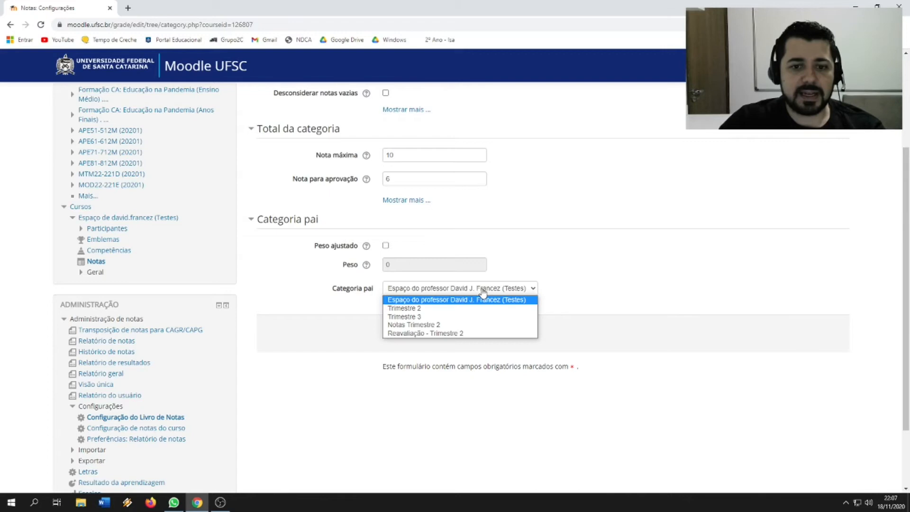
{"action": "left_click", "coordinate": [431, 325]}
{"action": "left_click", "coordinate": [430, 332]}
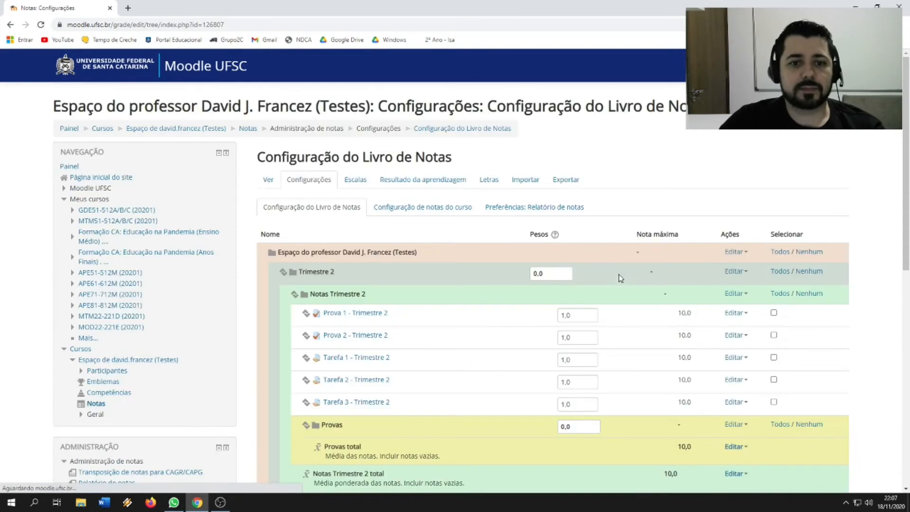
Move the Prova 1 and Prova 2 items of Trimestre 2 into the Provas category
{"action": "scroll", "coordinate": [518, 297], "scroll_direction": "down", "scroll_amount": 1}
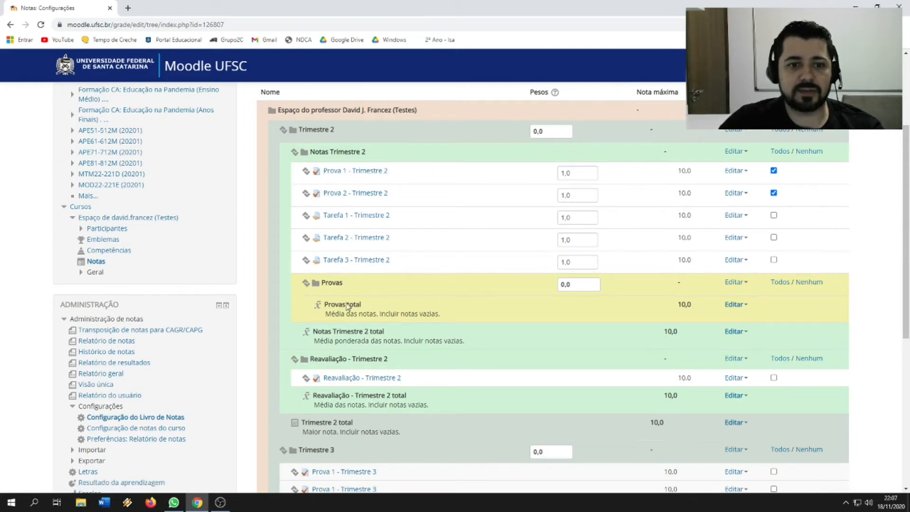
{"action": "left_click_drag", "start_coordinate": [905, 226], "coordinate": [905, 336]}
{"action": "left_click", "coordinate": [337, 451]}
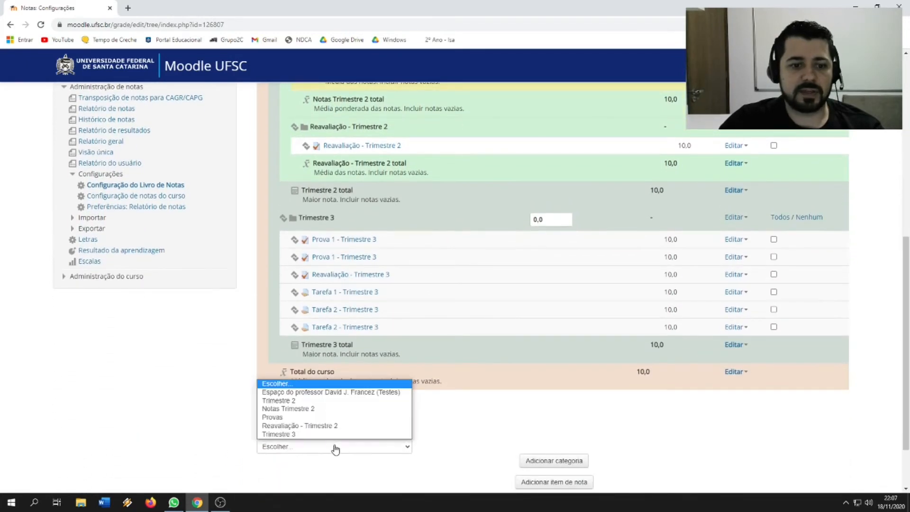
{"action": "left_click", "coordinate": [294, 420]}
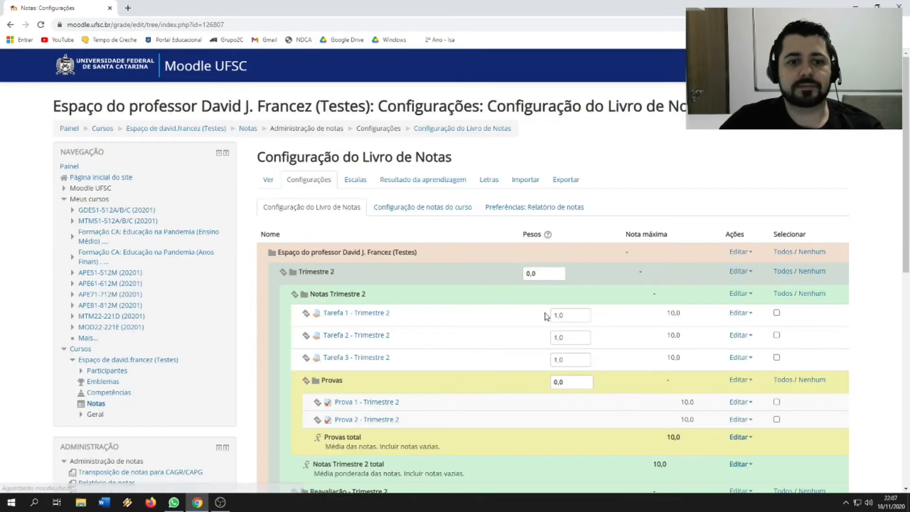
Rename the Provas category as "Provas - Trimestre 2" and save the change
{"action": "scroll", "coordinate": [467, 260], "scroll_direction": "down", "scroll_amount": 1}
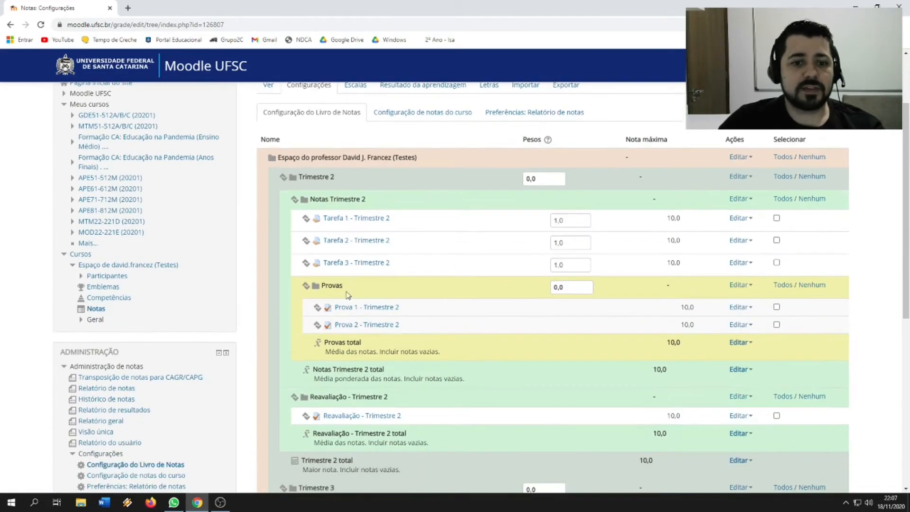
{"action": "scroll", "coordinate": [349, 295], "scroll_direction": "down", "scroll_amount": 1}
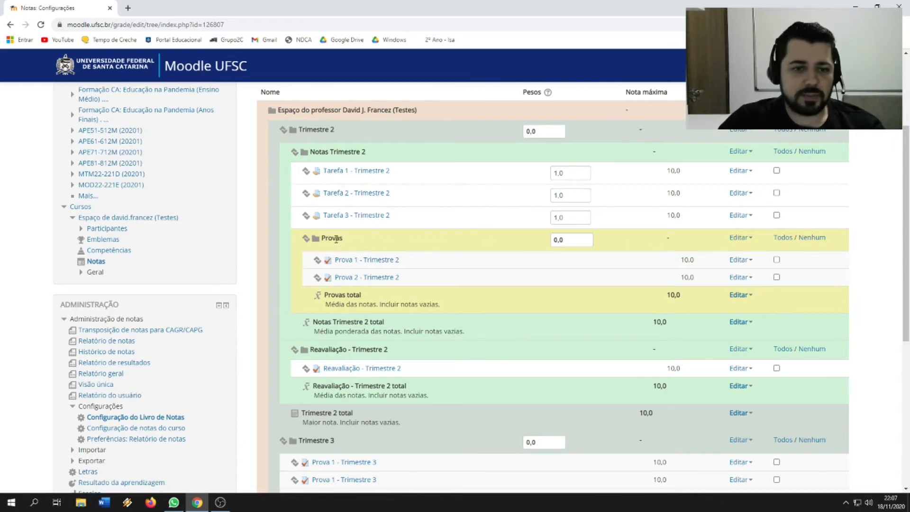
{"action": "left_click", "coordinate": [744, 239]}
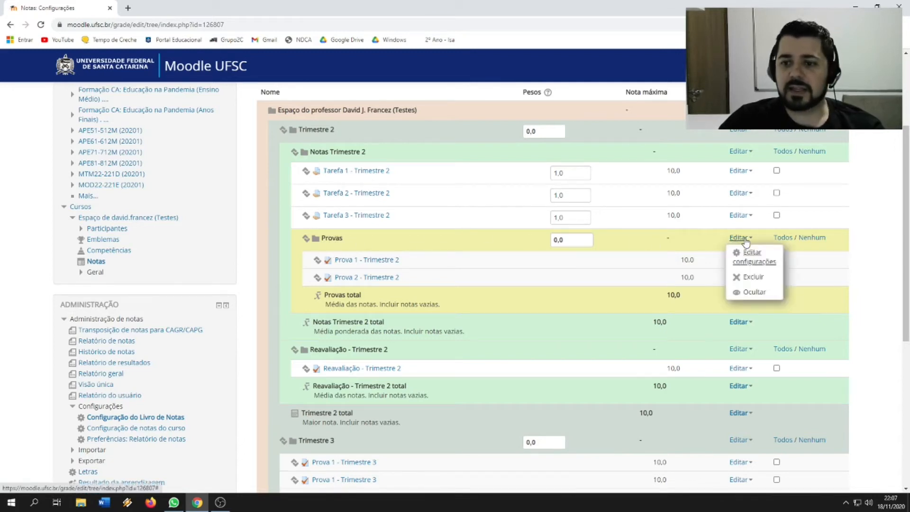
{"action": "left_click", "coordinate": [755, 261]}
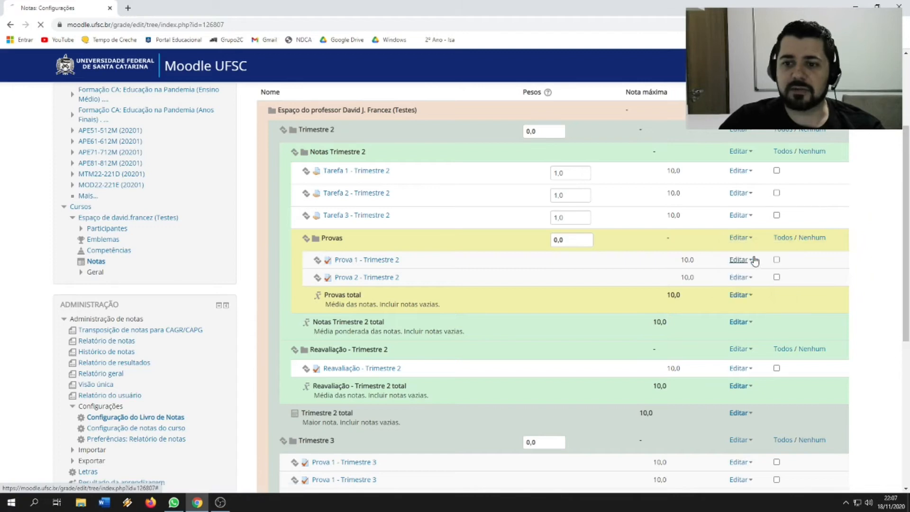
{"action": "left_click", "coordinate": [434, 189]}
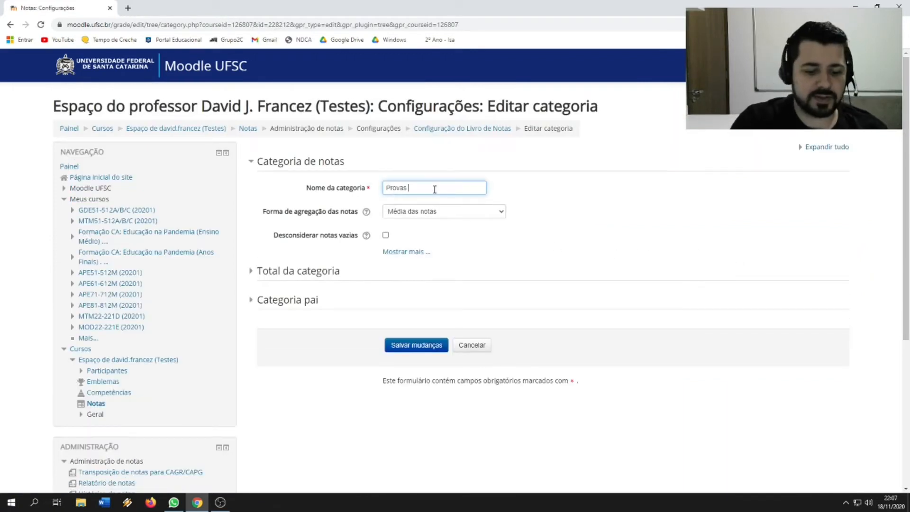
{"action": "type", "text": "- Trimestre 2"}
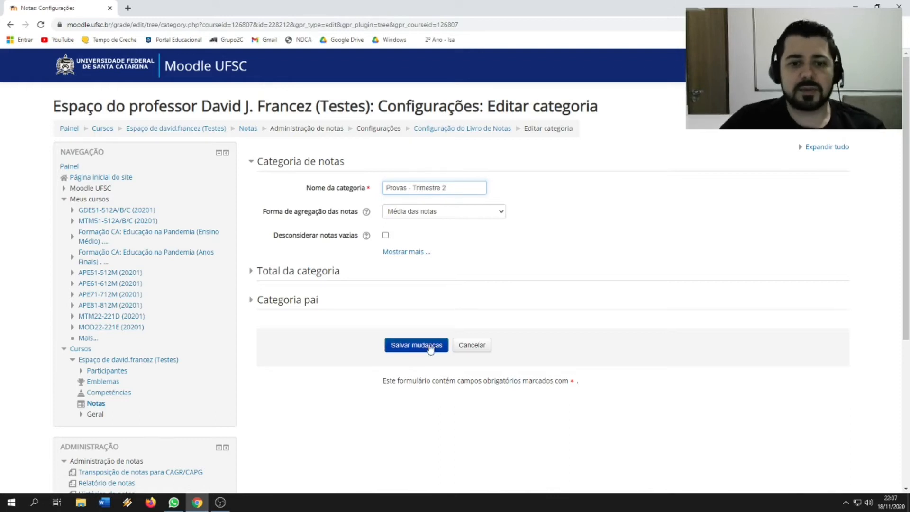
{"action": "left_click", "coordinate": [430, 345]}
Start a new grade category named "Tarefas - Trimestre 2" with the aggregation method "Média das notas"
{"action": "left_click_drag", "start_coordinate": [906, 211], "coordinate": [906, 270]}
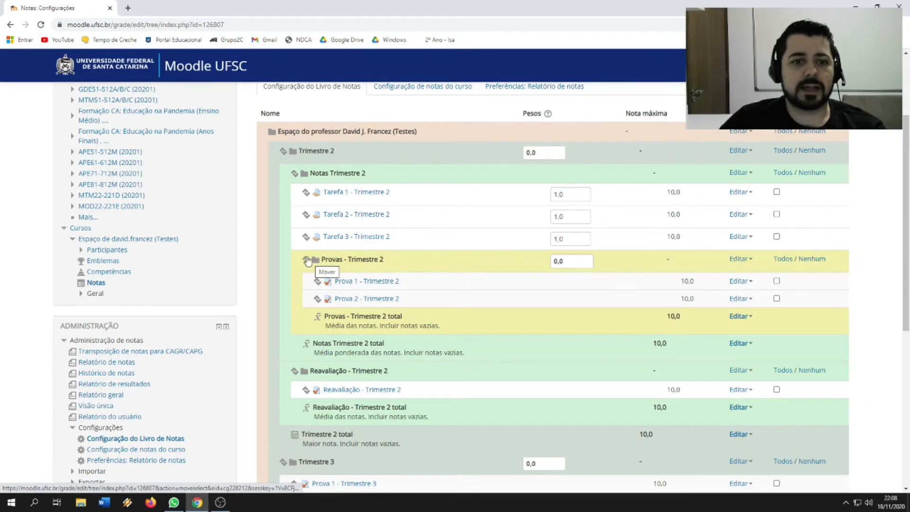
{"action": "left_click_drag", "start_coordinate": [905, 199], "coordinate": [905, 341]}
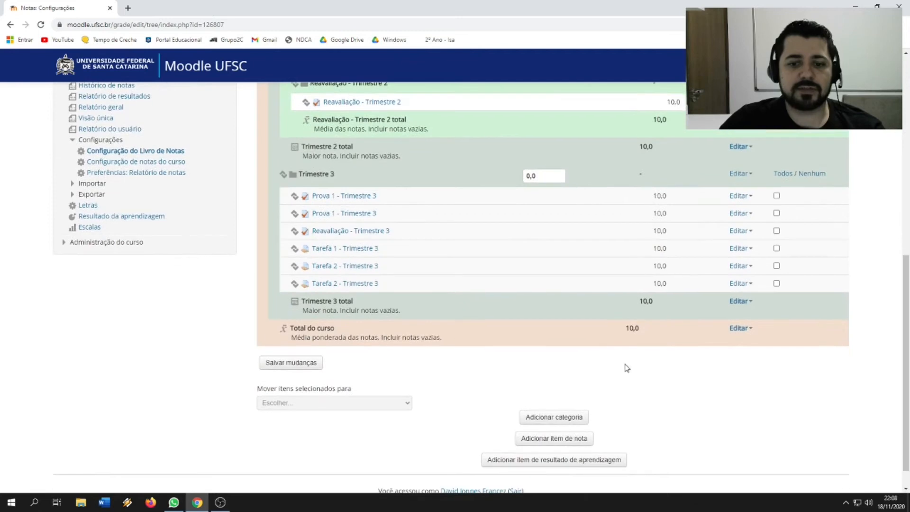
{"action": "left_click", "coordinate": [550, 417]}
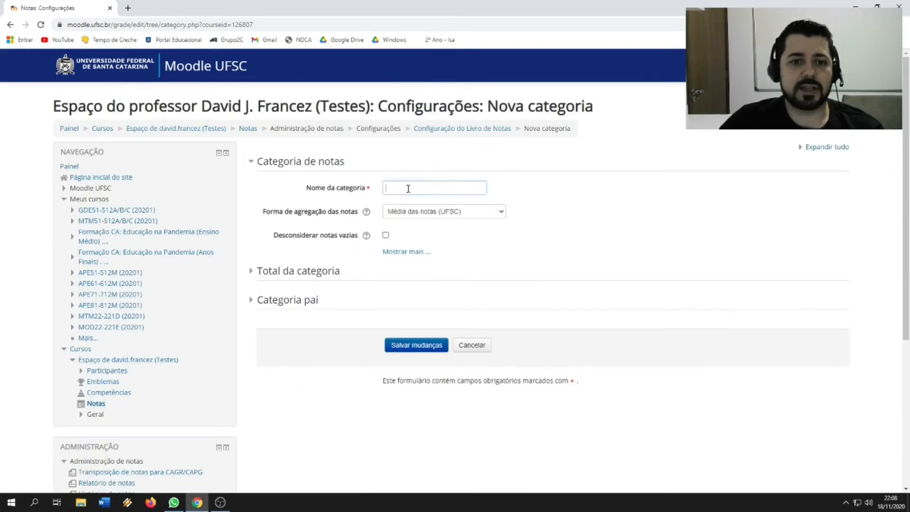
{"action": "type", "text": "Tarefas - Trimestre 2"}
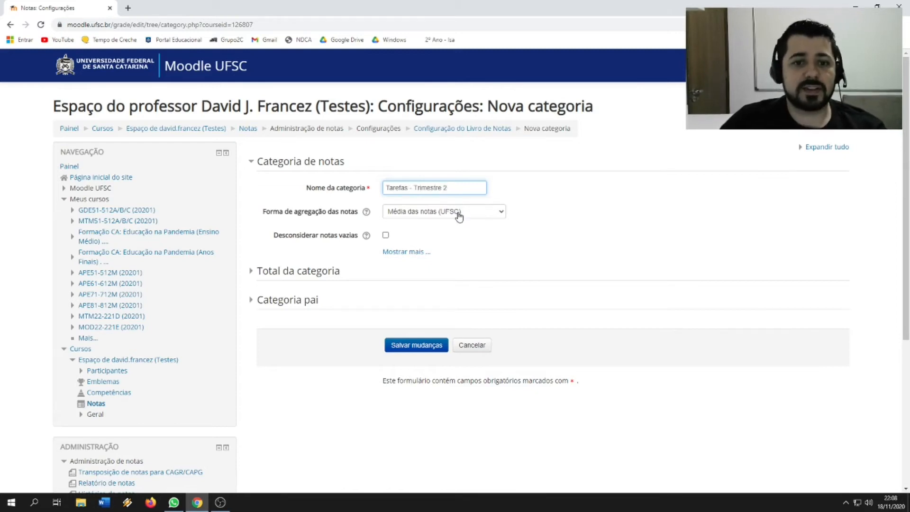
{"action": "left_click", "coordinate": [458, 215]}
{"action": "left_click", "coordinate": [497, 221]}
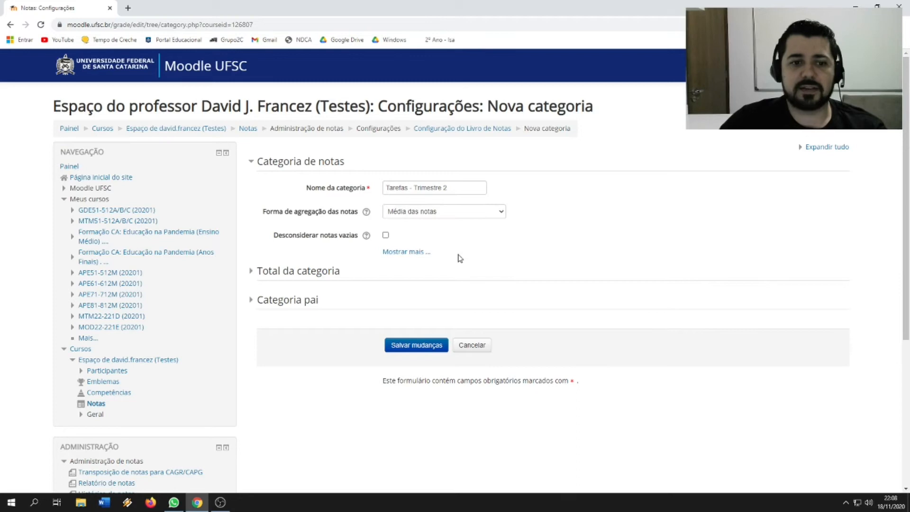
Give the Tarefas - Trimestre 2 category a passing grade of 6 and the parent category Notas Trimestre 2, and save it
{"action": "left_click", "coordinate": [298, 271]}
{"action": "double_click", "coordinate": [398, 321]}
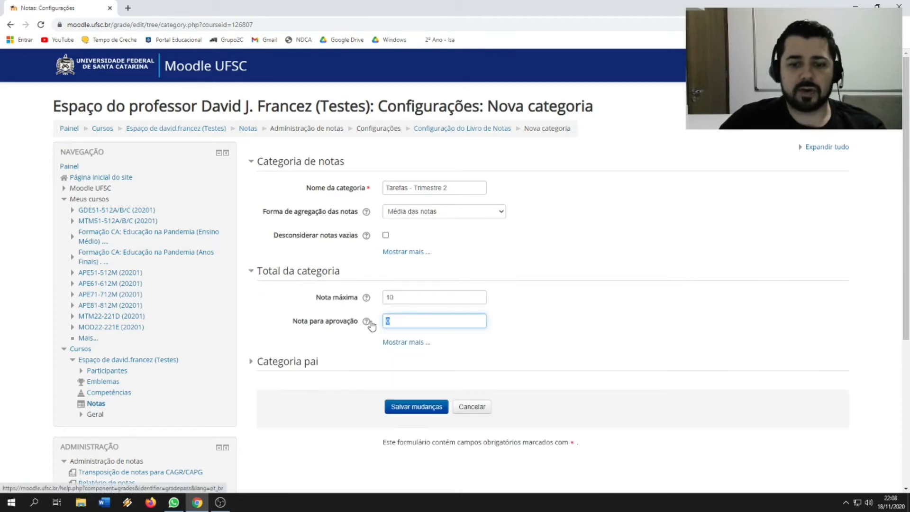
{"action": "type", "text": "6"}
{"action": "left_click", "coordinate": [569, 305]}
{"action": "scroll", "coordinate": [518, 291], "scroll_direction": "down", "scroll_amount": 2}
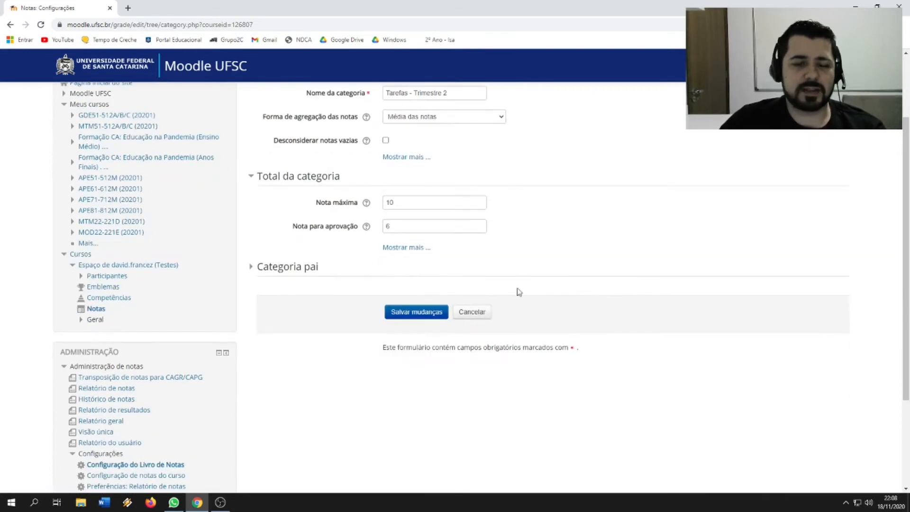
{"action": "left_click", "coordinate": [307, 270]}
{"action": "scroll", "coordinate": [538, 307], "scroll_direction": "down", "scroll_amount": 1}
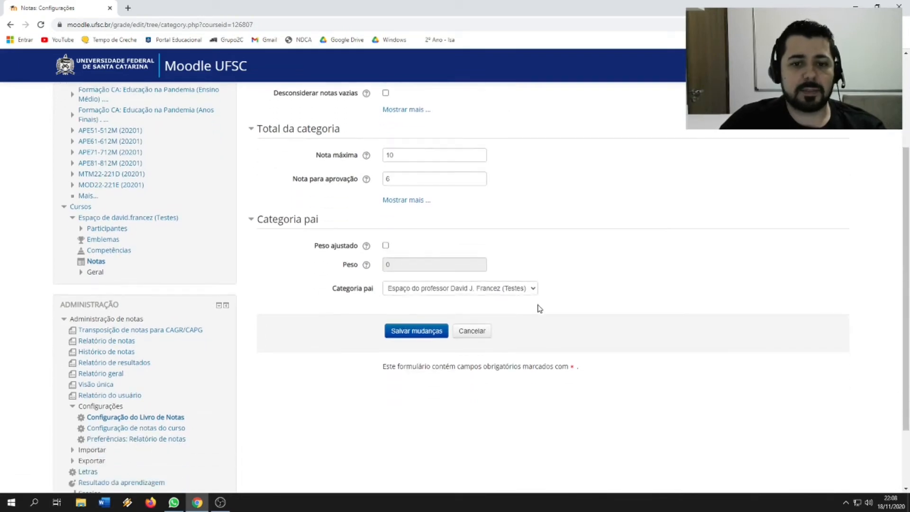
{"action": "left_click", "coordinate": [519, 290]}
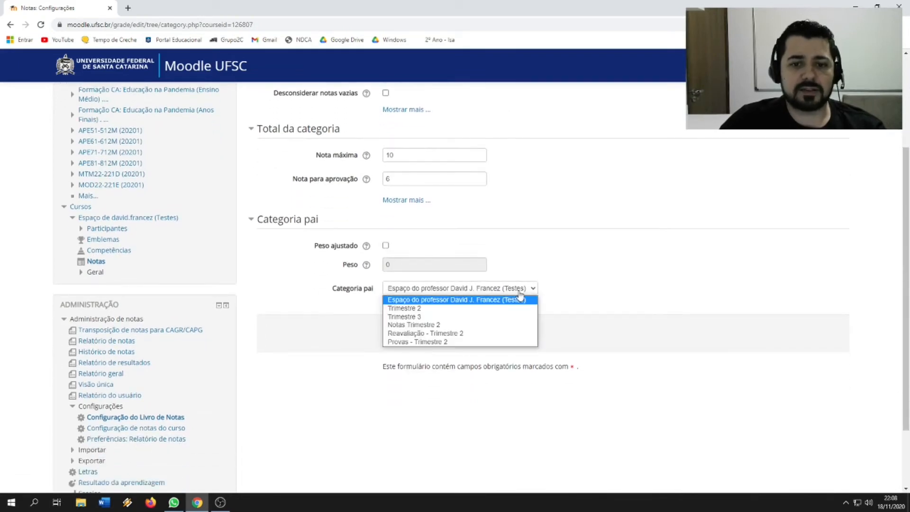
{"action": "left_click", "coordinate": [429, 325]}
{"action": "left_click", "coordinate": [423, 334]}
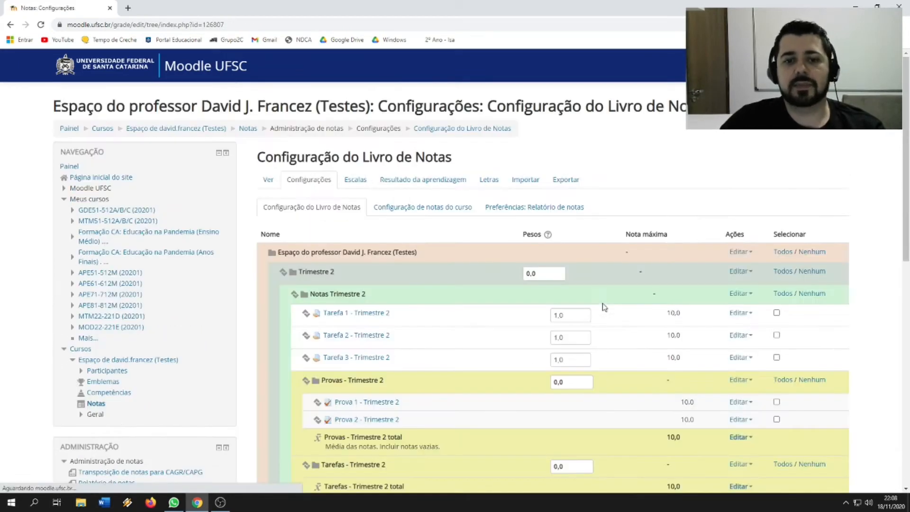
Move the Tarefa 1, Tarefa 2 and Tarefa 3 items of Trimestre 2 into the Tarefas - Trimestre 2 category
{"action": "scroll", "coordinate": [763, 270], "scroll_direction": "down", "scroll_amount": 3}
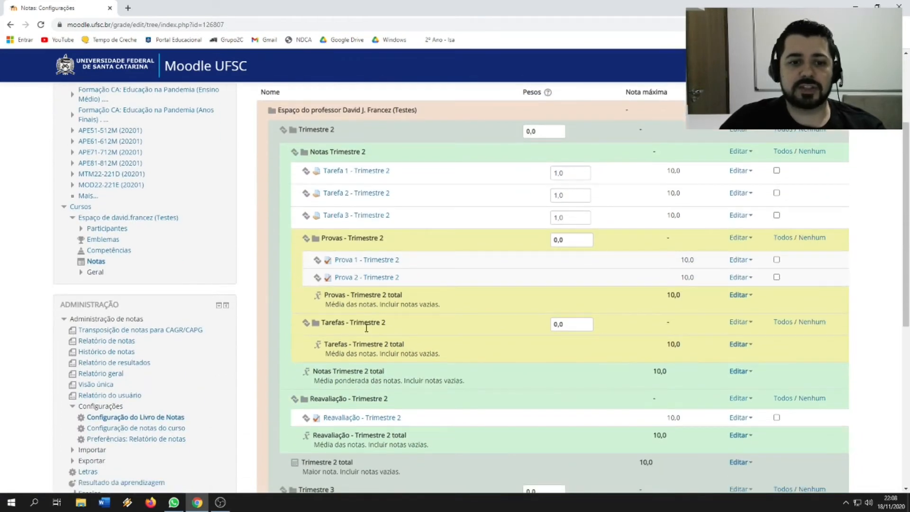
{"action": "left_click", "coordinate": [776, 171]}
{"action": "left_click", "coordinate": [777, 193]}
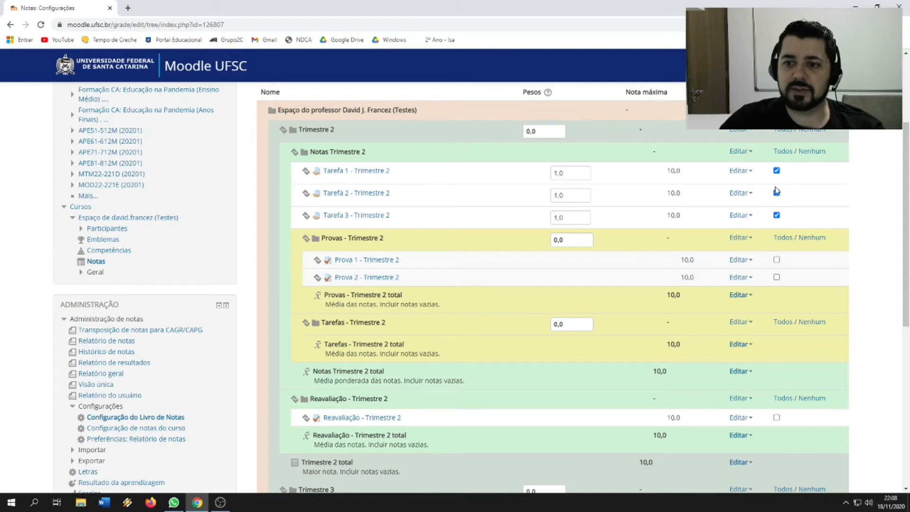
{"action": "left_click_drag", "start_coordinate": [906, 179], "coordinate": [906, 308]}
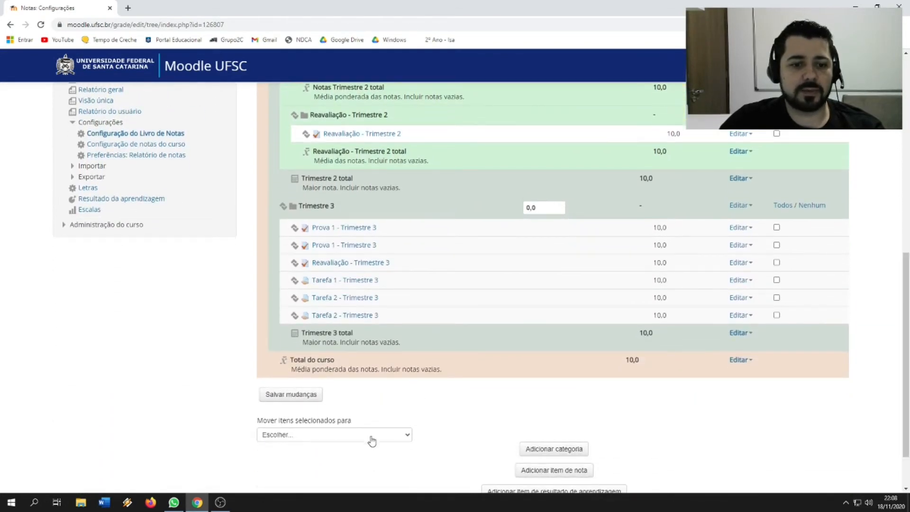
{"action": "left_click", "coordinate": [370, 436]}
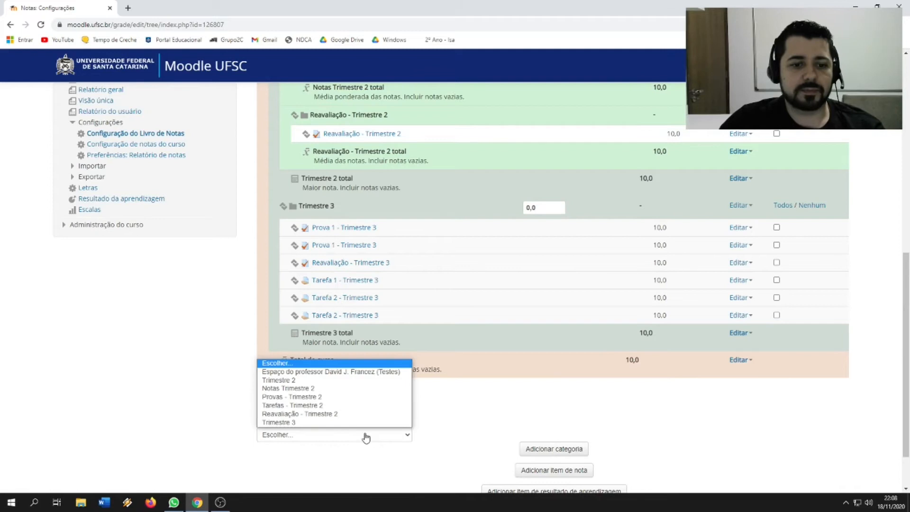
{"action": "left_click", "coordinate": [317, 405]}
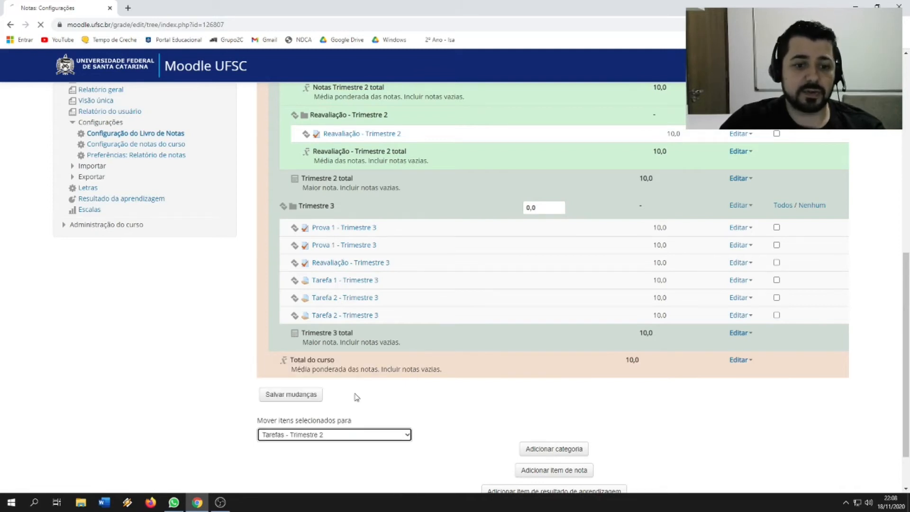
Set the weight of the Provas - Trimestre 2 category to 2 and that of Tarefas - Trimestre 2 to 1
{"action": "left_click_drag", "start_coordinate": [905, 220], "coordinate": [908, 256]}
{"action": "scroll", "coordinate": [767, 213], "scroll_direction": "down", "scroll_amount": 1}
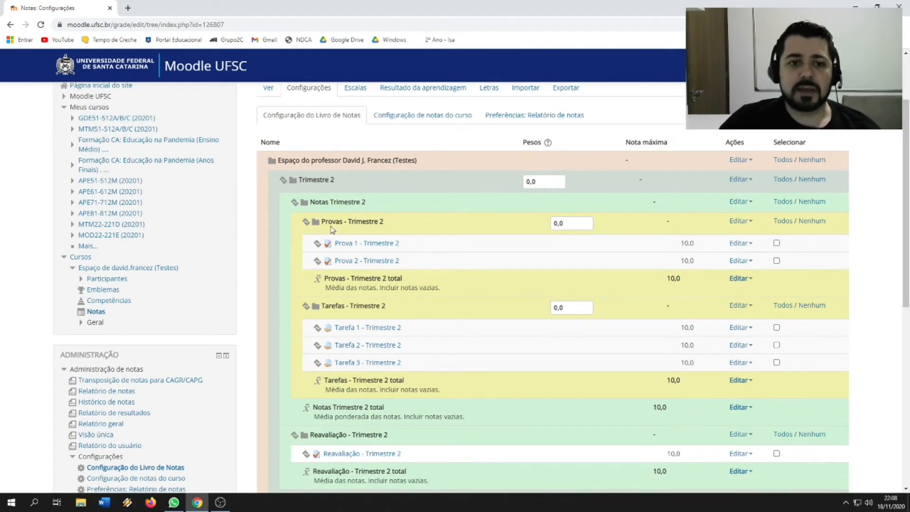
{"action": "double_click", "coordinate": [559, 222]}
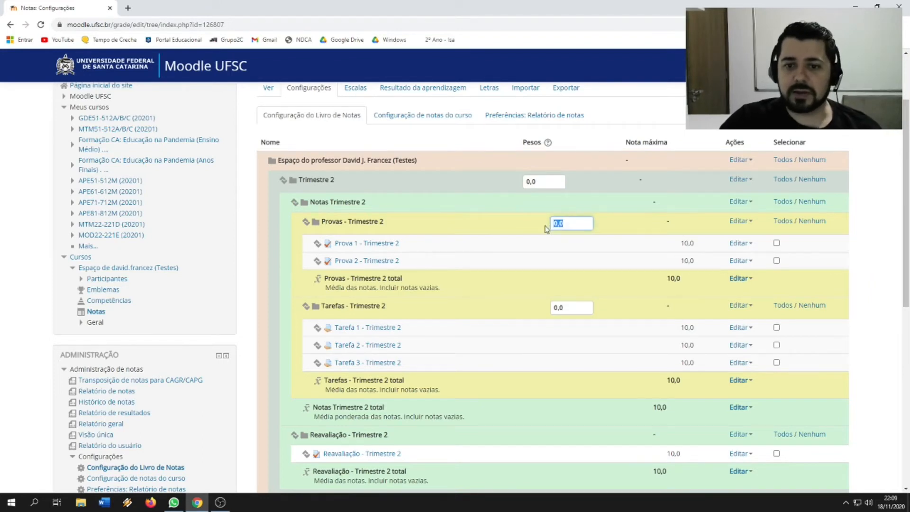
{"action": "type", "text": "2"}
{"action": "double_click", "coordinate": [569, 307]}
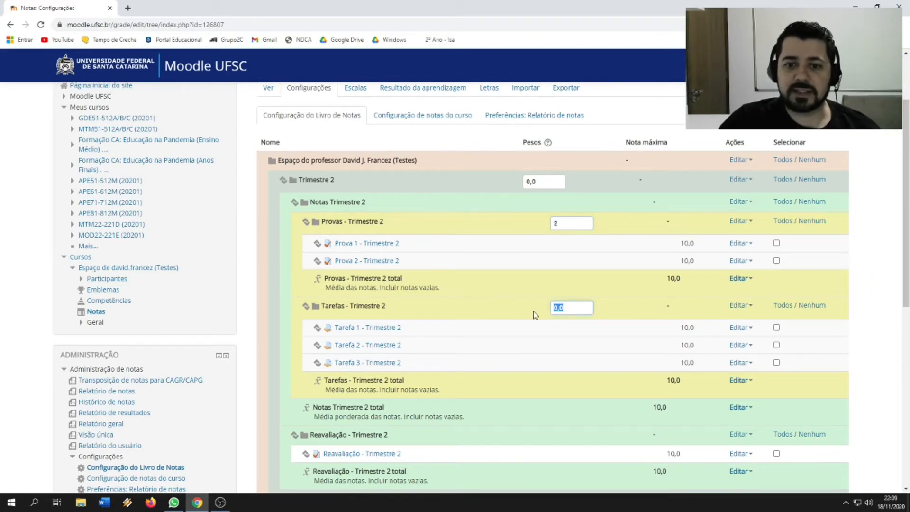
{"action": "type", "text": "1"}
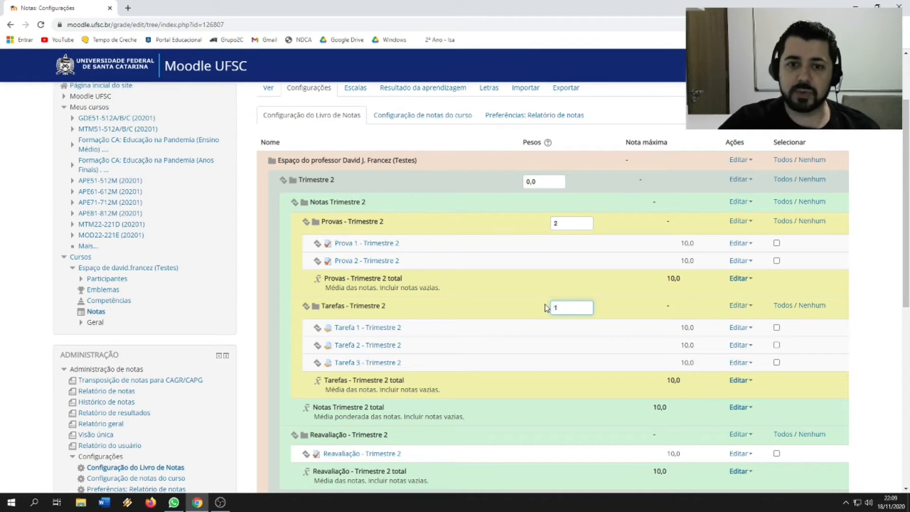
Set the weight of the Trimestre 2 category to 1 and that of Trimestre 3 to 2
{"action": "left_click", "coordinate": [899, 217]}
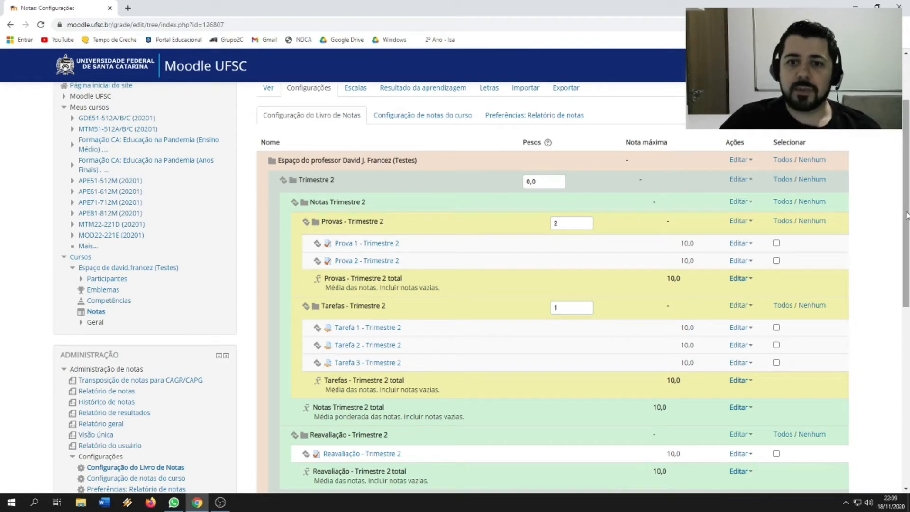
{"action": "left_click_drag", "start_coordinate": [906, 213], "coordinate": [906, 218]}
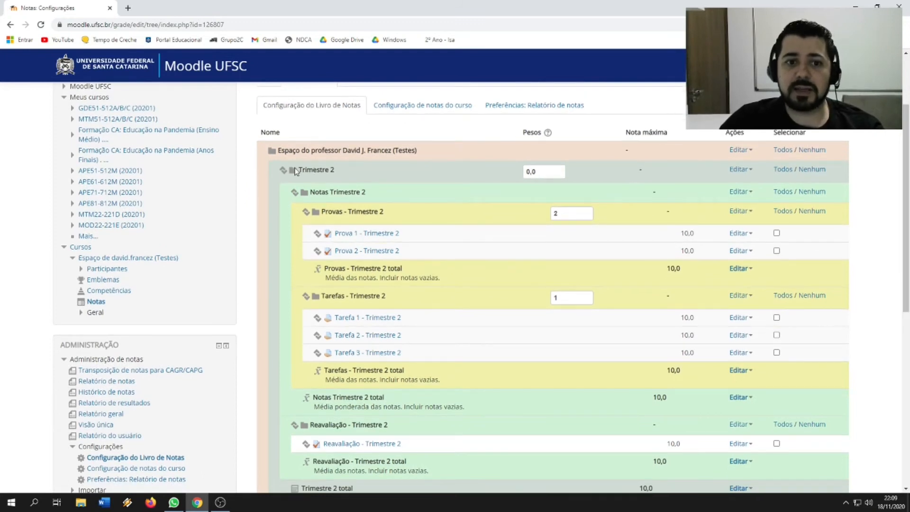
{"action": "double_click", "coordinate": [533, 171]}
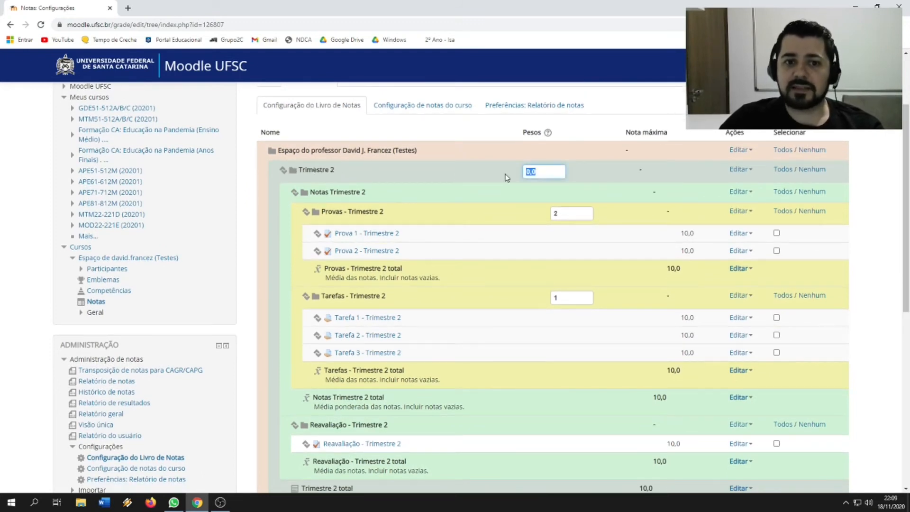
{"action": "left_click_drag", "start_coordinate": [905, 201], "coordinate": [905, 285]}
{"action": "double_click", "coordinate": [531, 337]}
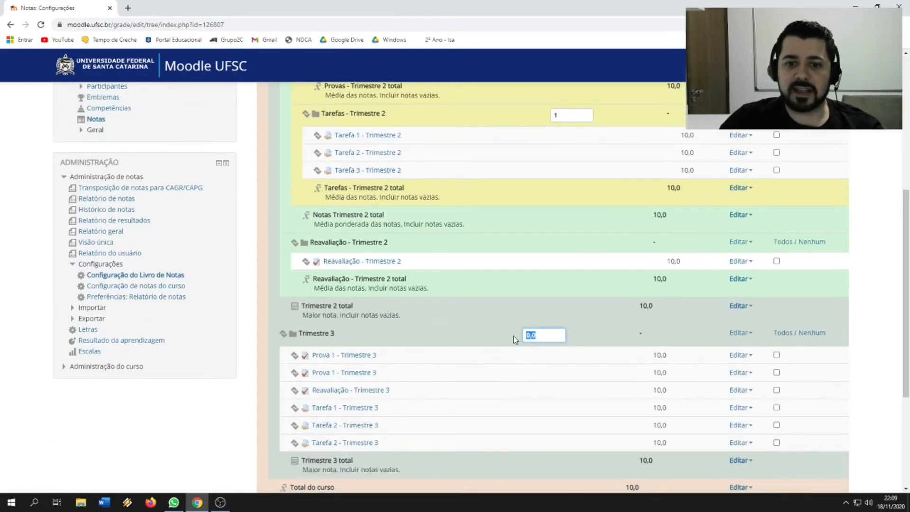
{"action": "type", "text": "2"}
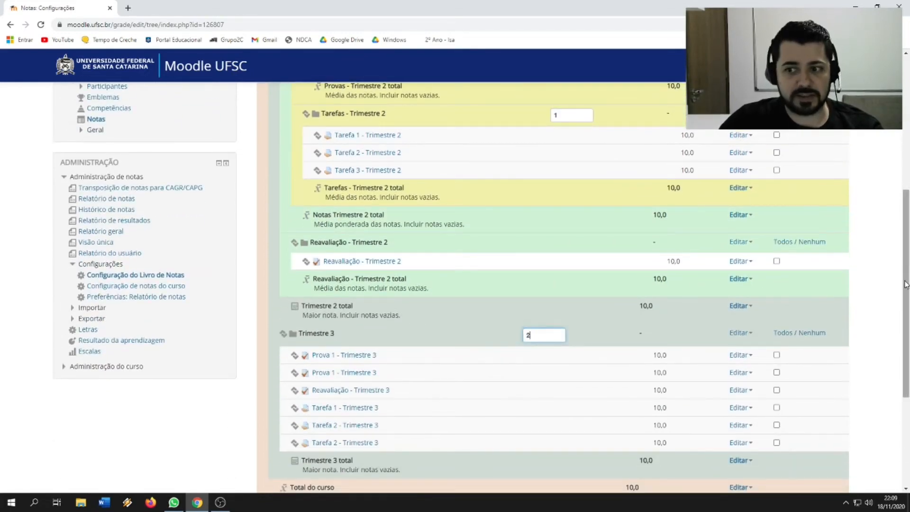
{"action": "left_click_drag", "start_coordinate": [904, 284], "coordinate": [908, 207]}
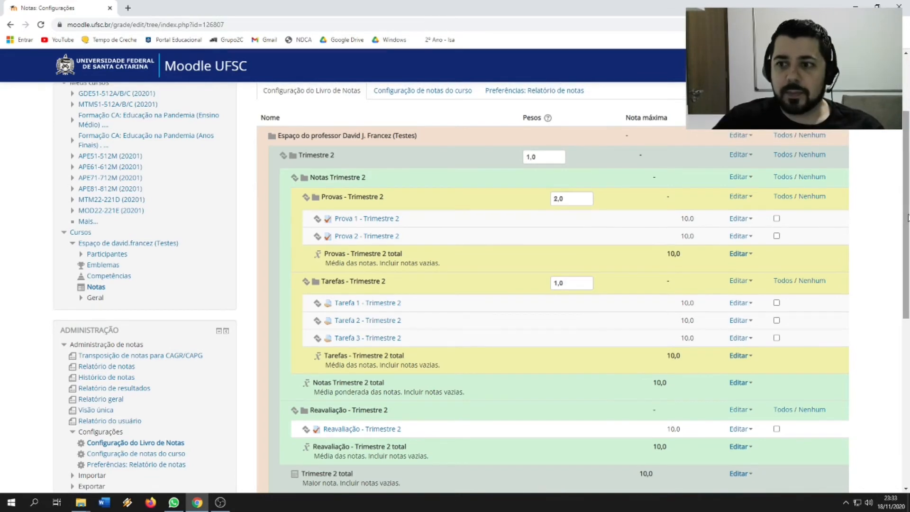
Review the Trimestre 2 category structure, its weights and the name of the Notas Trimestre 2 total row
{"action": "left_click_drag", "start_coordinate": [907, 217], "coordinate": [905, 208]}
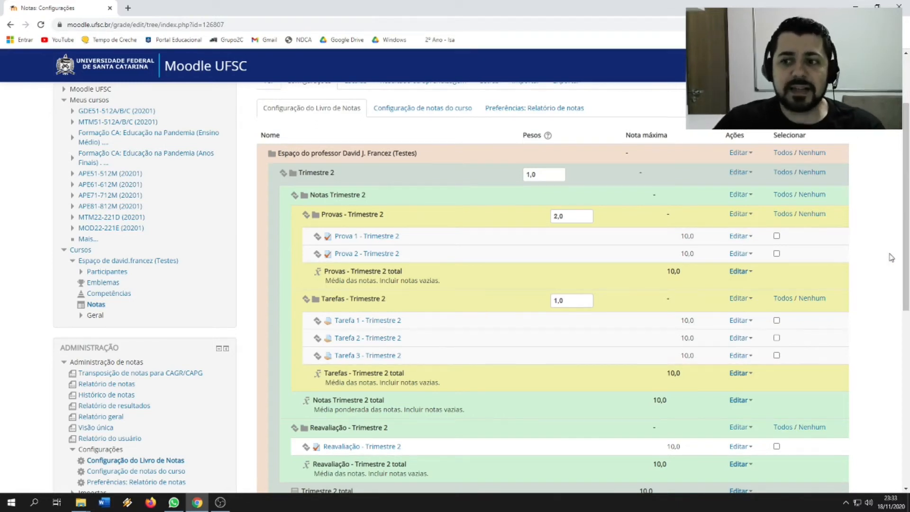
{"action": "left_click_drag", "start_coordinate": [906, 227], "coordinate": [907, 239]}
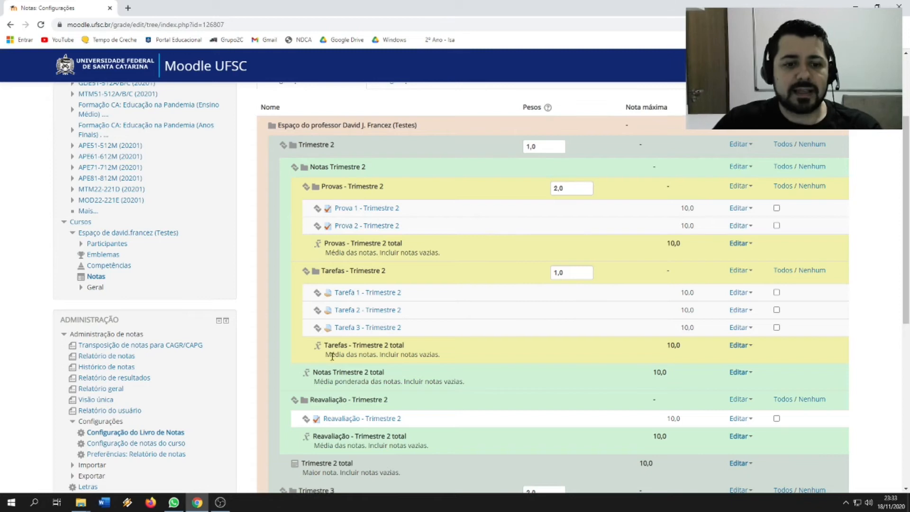
{"action": "left_click_drag", "start_coordinate": [333, 374], "coordinate": [394, 376]}
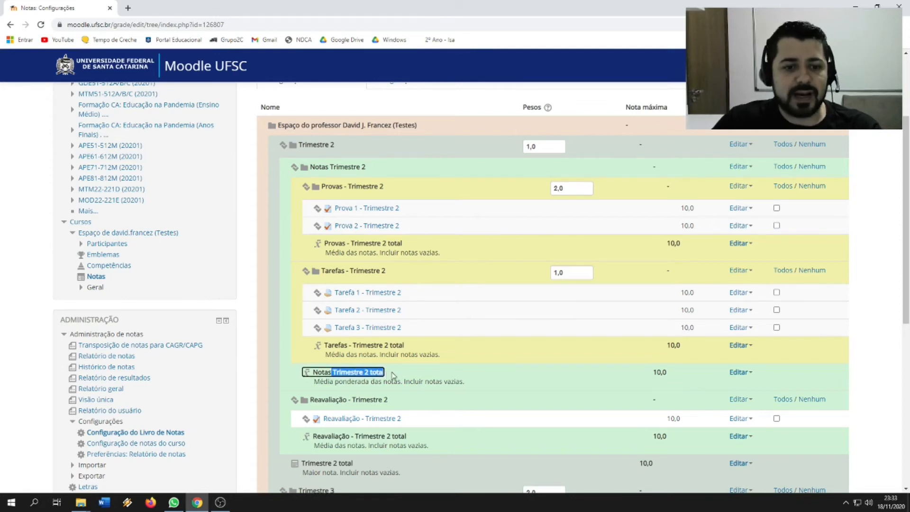
{"action": "left_click", "coordinate": [394, 376]}
{"action": "left_click_drag", "start_coordinate": [314, 373], "coordinate": [386, 373]}
{"action": "left_click", "coordinate": [390, 373]}
{"action": "left_click_drag", "start_coordinate": [321, 374], "coordinate": [389, 374]}
{"action": "left_click", "coordinate": [391, 378]}
{"action": "left_click", "coordinate": [392, 372]}
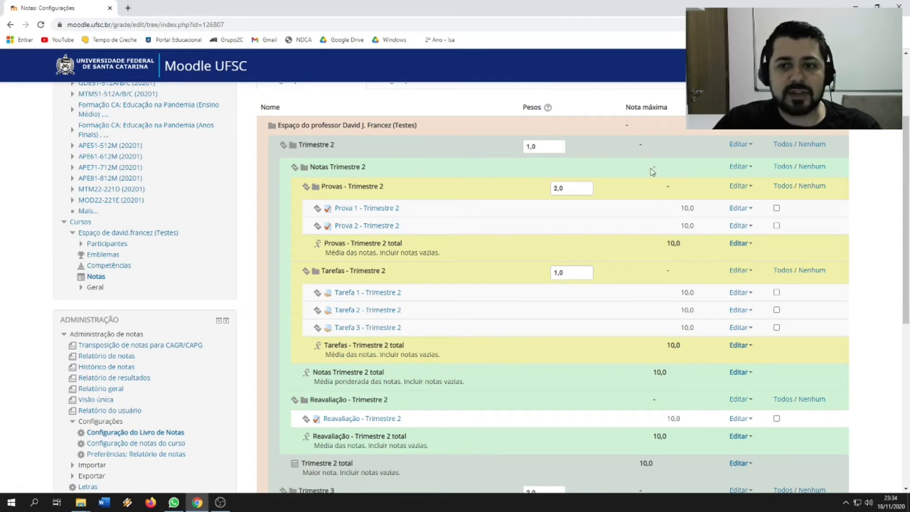
Open the settings of the Notas Trimestre 2 category and reveal the additional options for its category total
{"action": "left_click", "coordinate": [737, 170]}
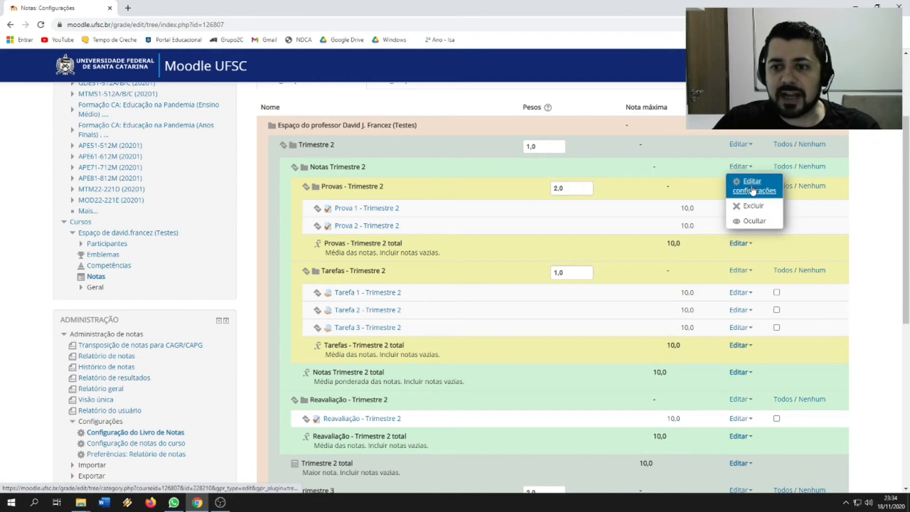
{"action": "left_click", "coordinate": [752, 185]}
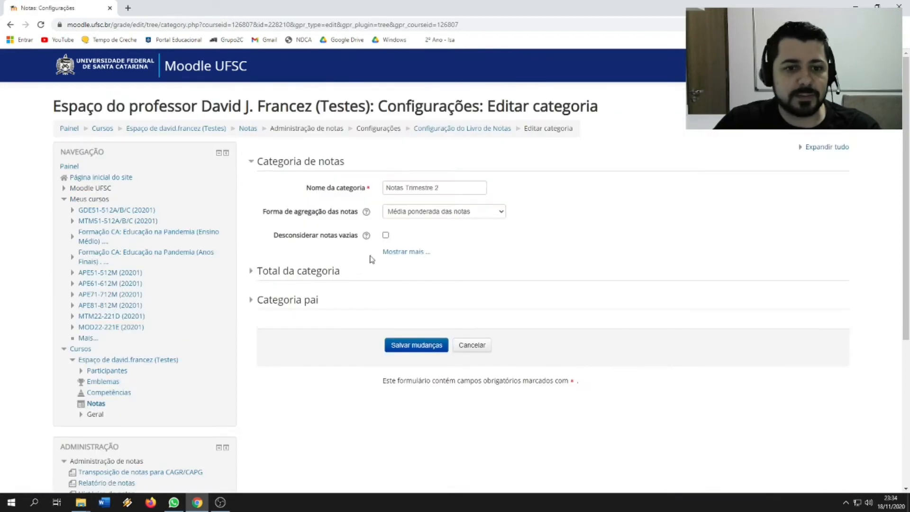
{"action": "left_click", "coordinate": [385, 252]}
{"action": "left_click", "coordinate": [289, 332]}
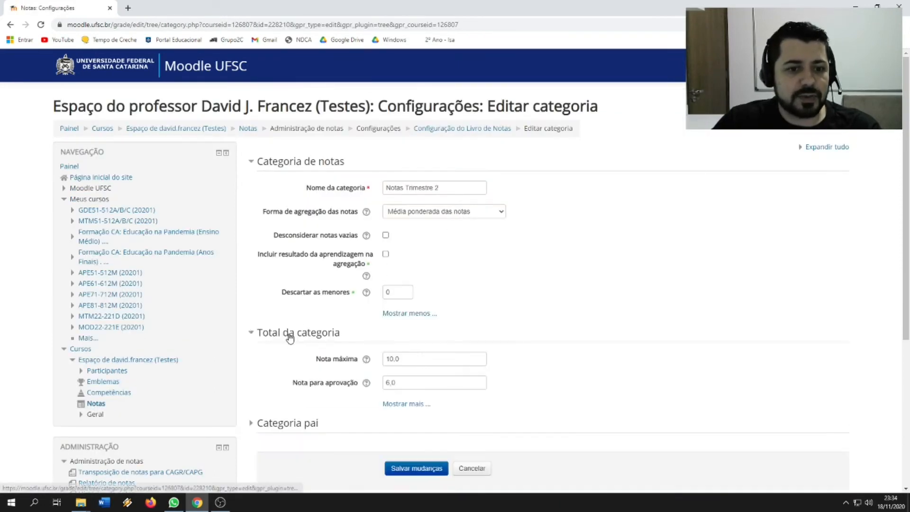
{"action": "scroll", "coordinate": [392, 321], "scroll_direction": "down", "scroll_amount": 1}
{"action": "left_click", "coordinate": [405, 356]}
{"action": "scroll", "coordinate": [424, 234], "scroll_direction": "up", "scroll_amount": 3}
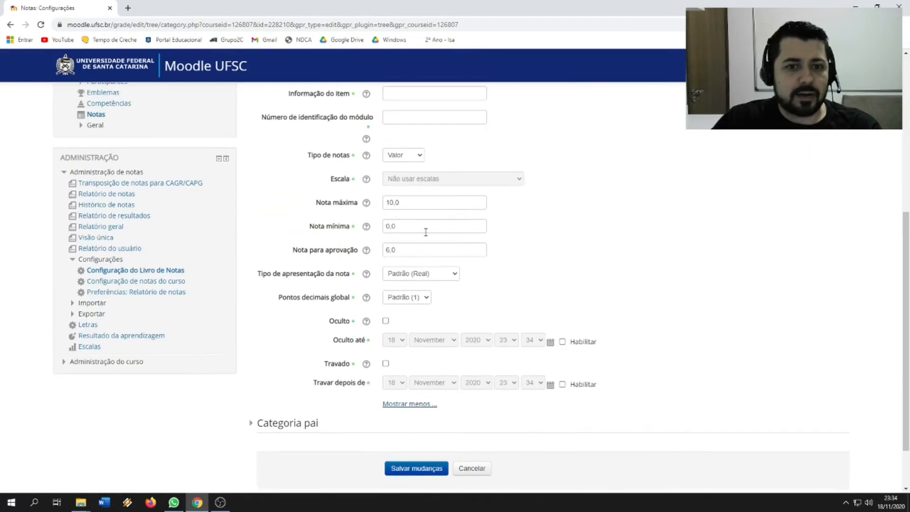
{"action": "scroll", "coordinate": [431, 213], "scroll_direction": "up", "scroll_amount": 1}
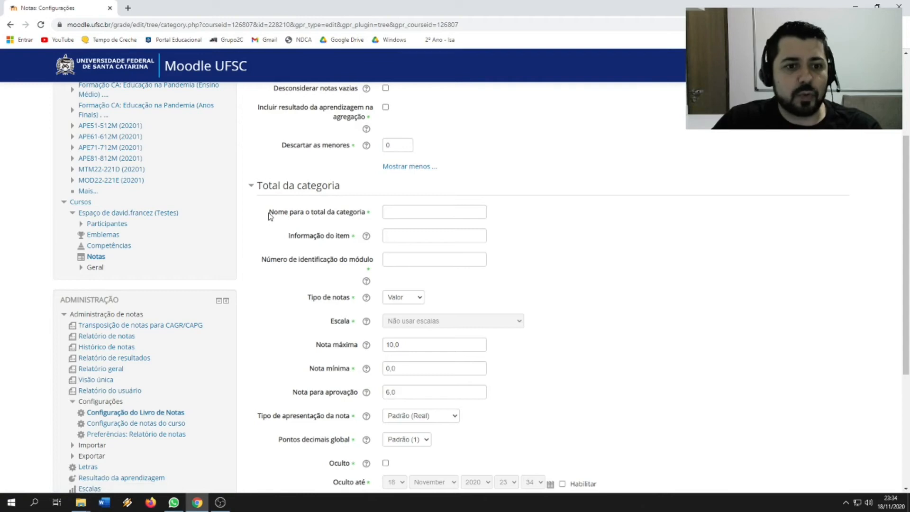
Name the category total of Notas Trimestre 2 "Nota Parcial T2" and save the changes
{"action": "left_click", "coordinate": [416, 217]}
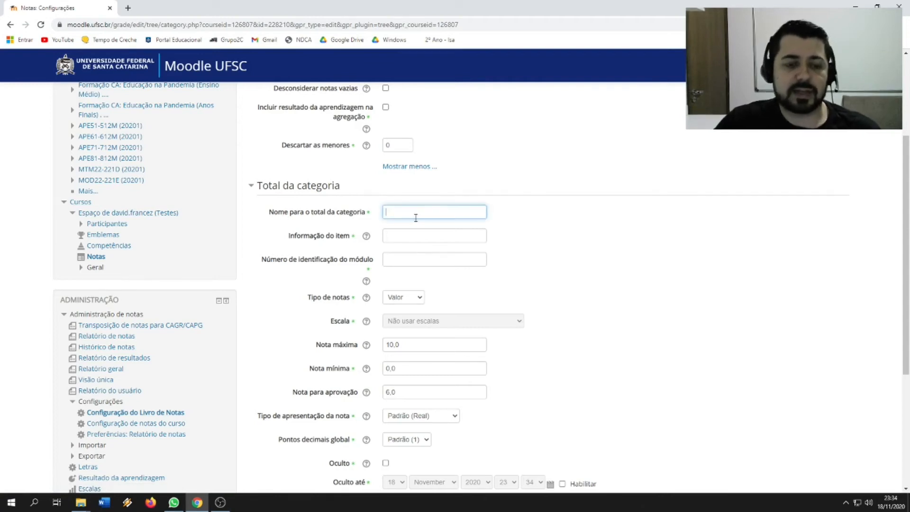
{"action": "type", "text": "No"}
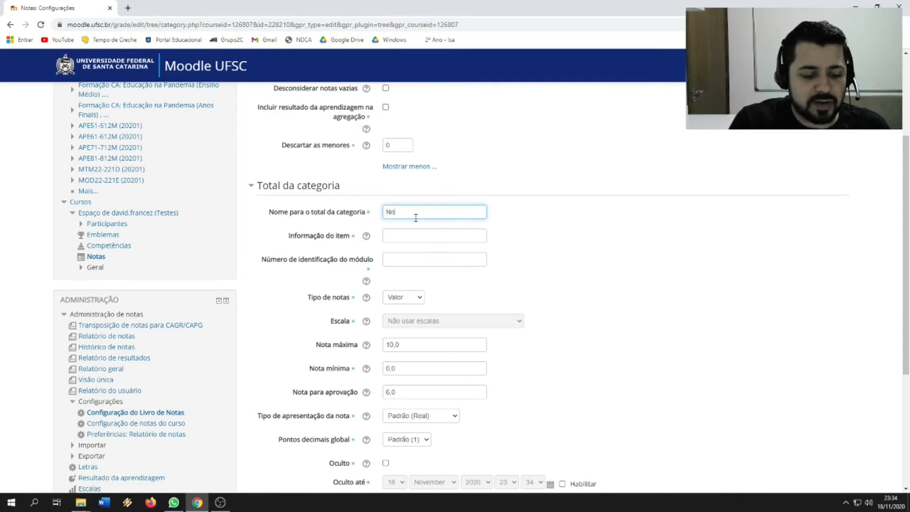
{"action": "type", "text": "ta Parci"}
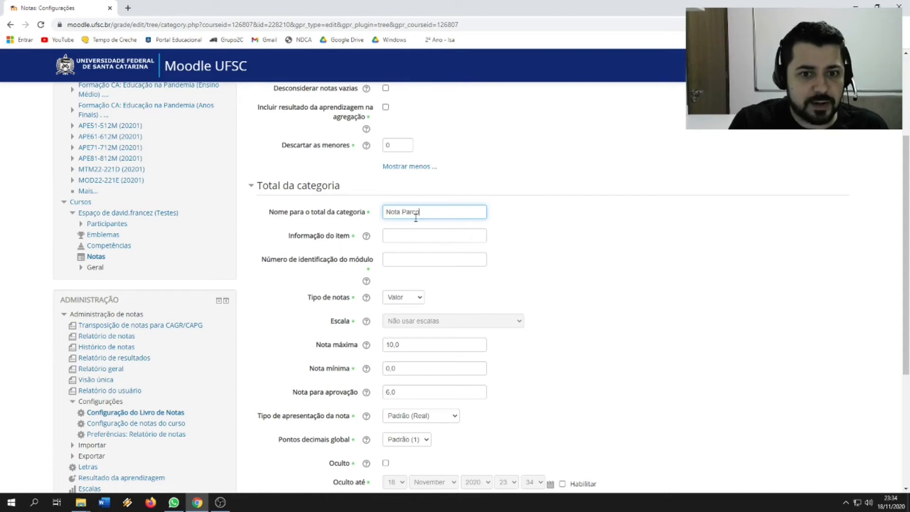
{"action": "type", "text": "al 1"}
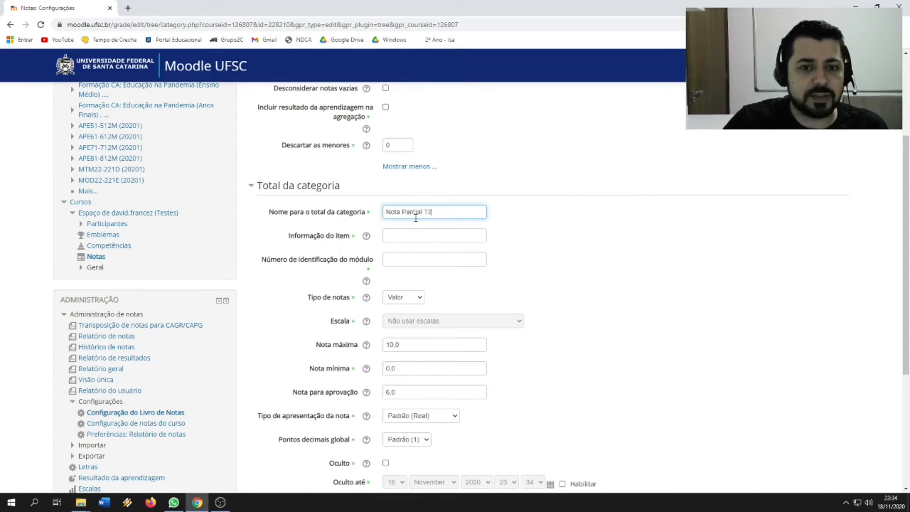
{"action": "scroll", "coordinate": [469, 229], "scroll_direction": "down", "scroll_amount": 4}
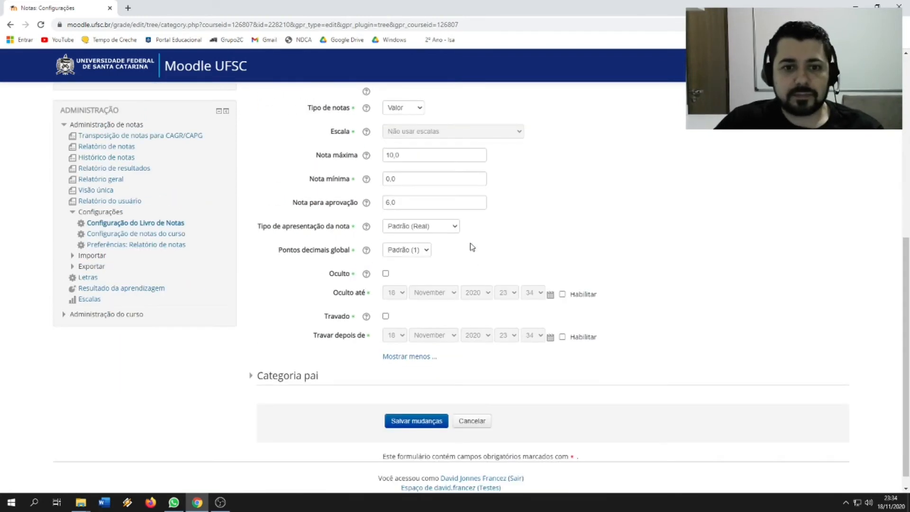
{"action": "left_click", "coordinate": [417, 421]}
{"action": "scroll", "coordinate": [482, 313], "scroll_direction": "down", "scroll_amount": 3}
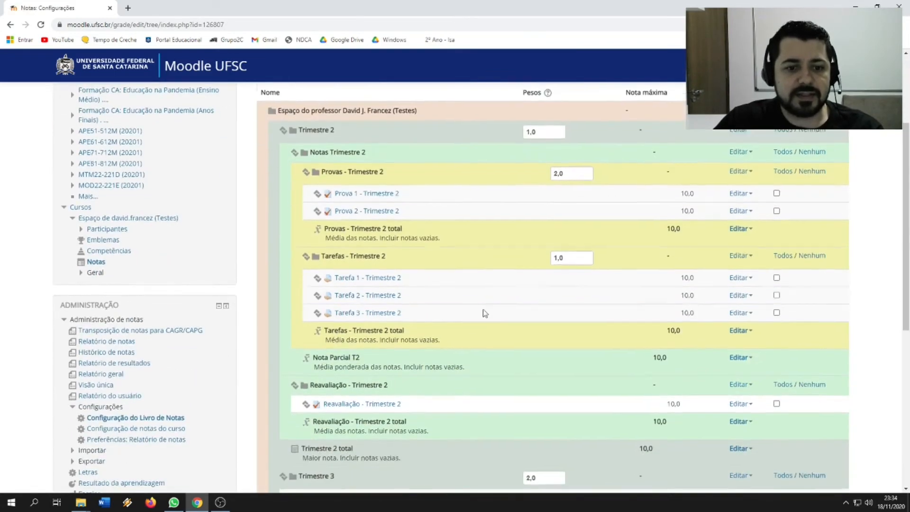
Rename the category total of Notas Trimestre 2 as "Nota Parcial Trimestre 2" and save the changes
{"action": "left_click_drag", "start_coordinate": [313, 357], "coordinate": [374, 363]}
{"action": "left_click", "coordinate": [409, 357]}
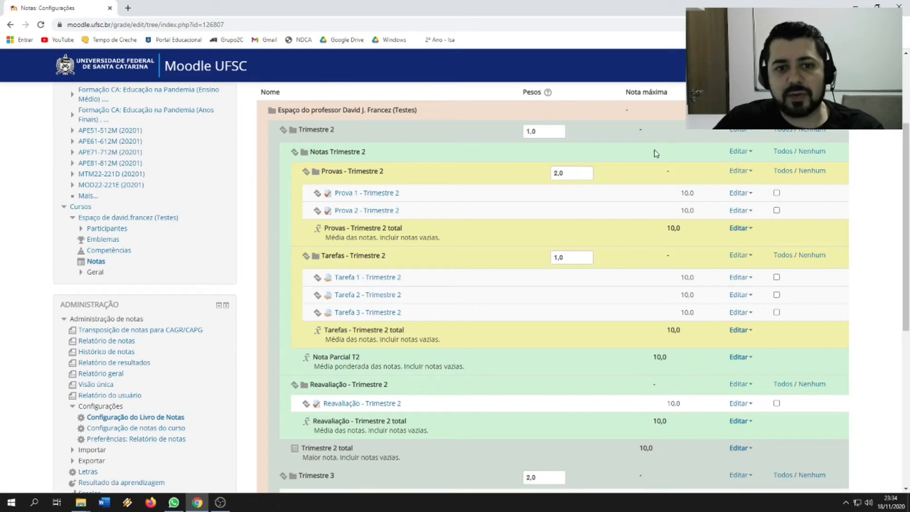
{"action": "left_click", "coordinate": [738, 152]}
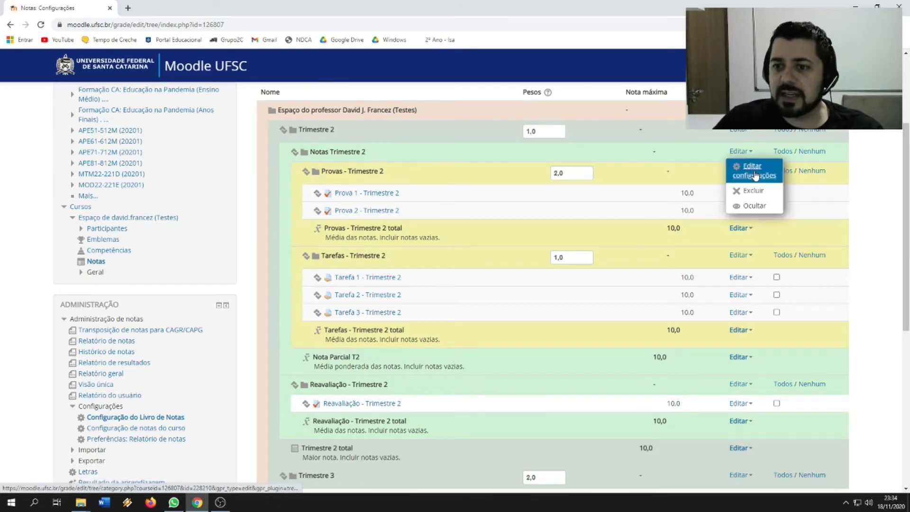
{"action": "left_click", "coordinate": [755, 175]}
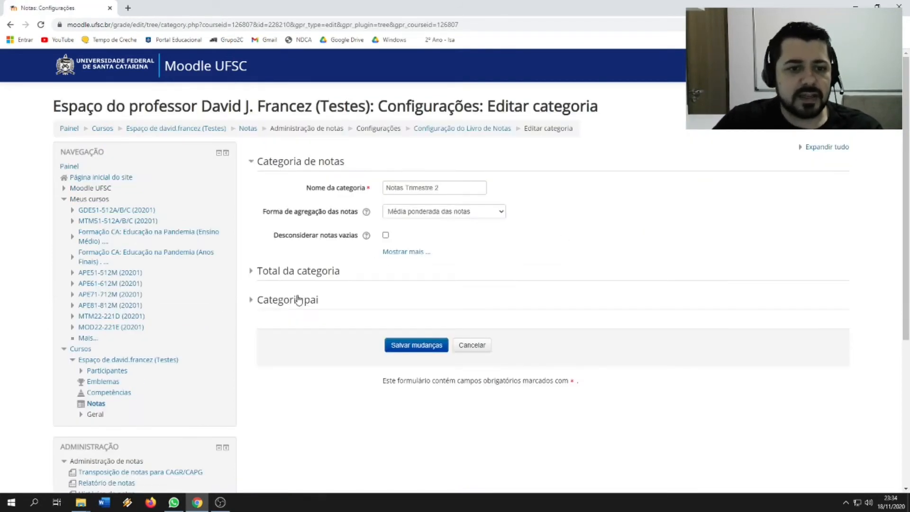
{"action": "left_click", "coordinate": [303, 272]}
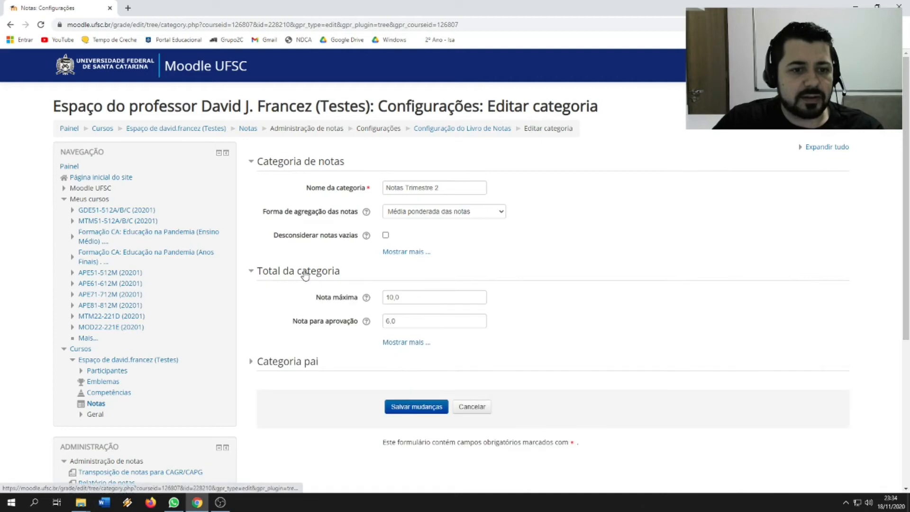
{"action": "left_click", "coordinate": [406, 342]}
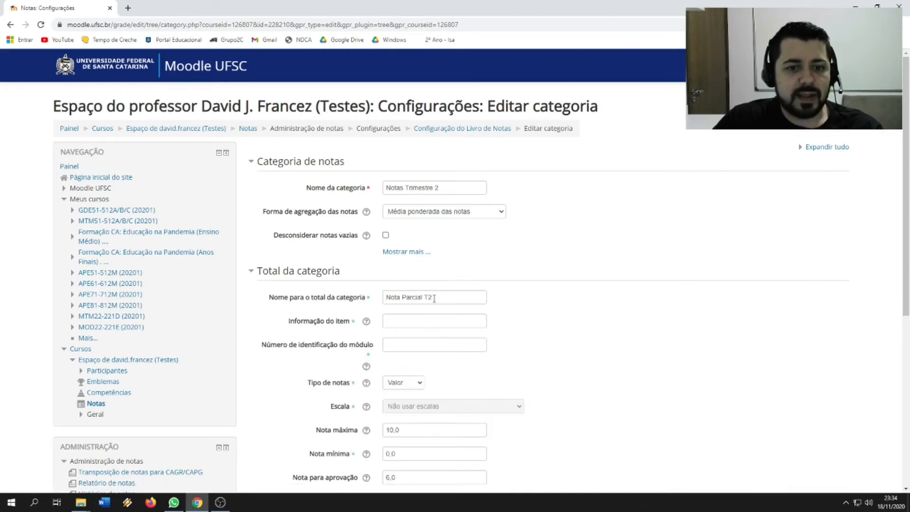
{"action": "left_click", "coordinate": [434, 298]}
{"action": "type", "text": "rimes"}
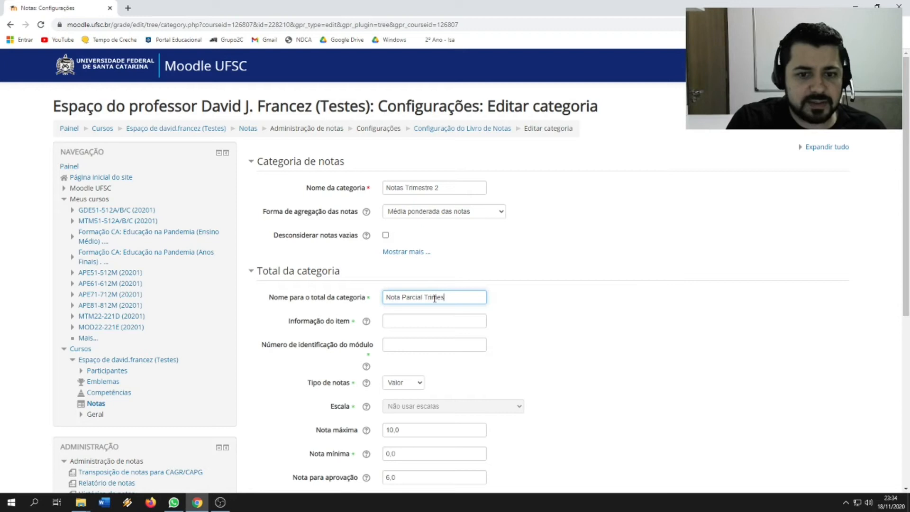
{"action": "type", "text": "tre"}
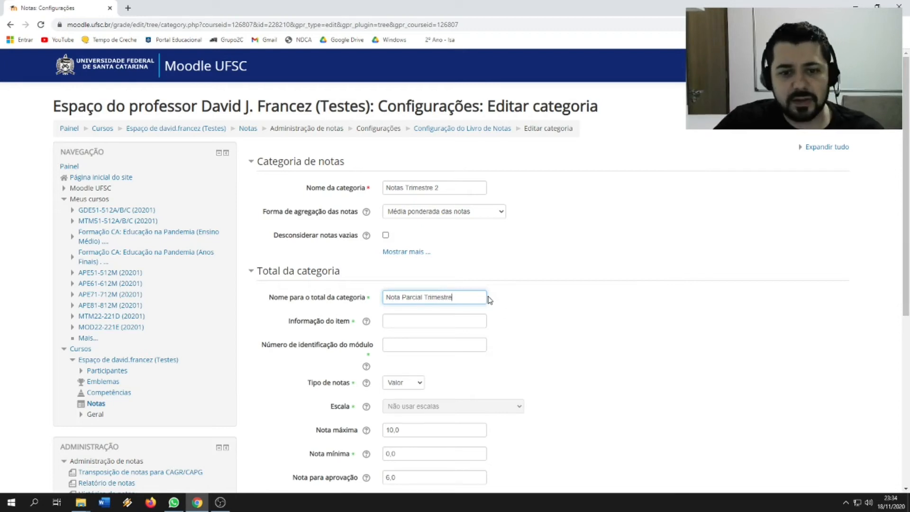
{"action": "type", "text": " 2"}
{"action": "scroll", "coordinate": [503, 327], "scroll_direction": "down", "scroll_amount": 6}
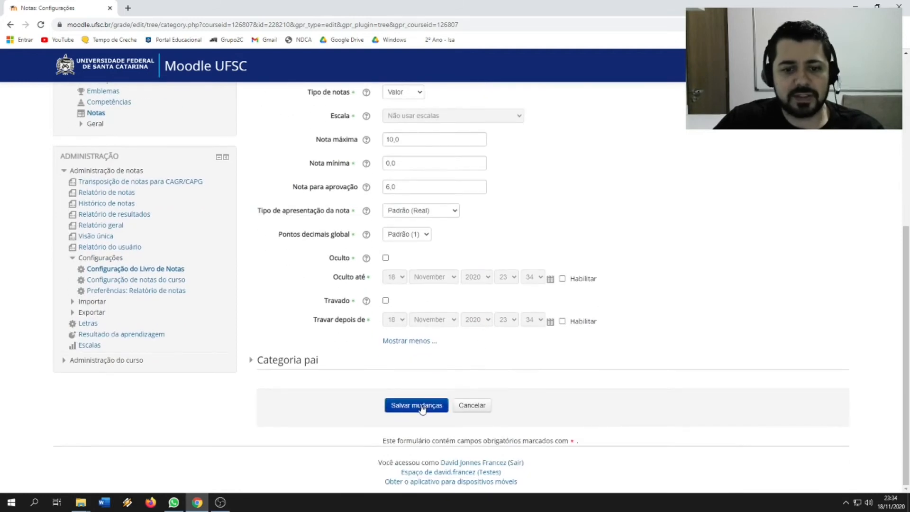
{"action": "left_click", "coordinate": [420, 406]}
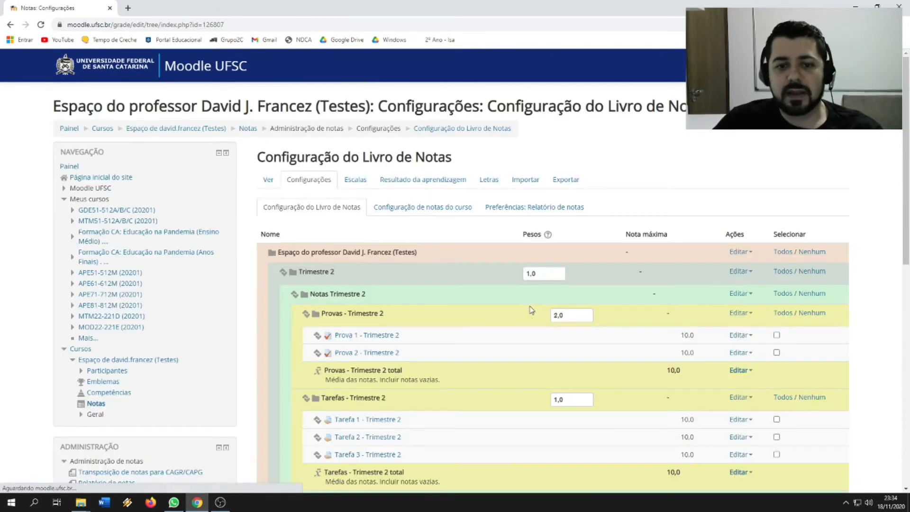
Open the calculation editor for the Reavaliação - Trimestre 2 total
{"action": "scroll", "coordinate": [531, 303], "scroll_direction": "down", "scroll_amount": 3}
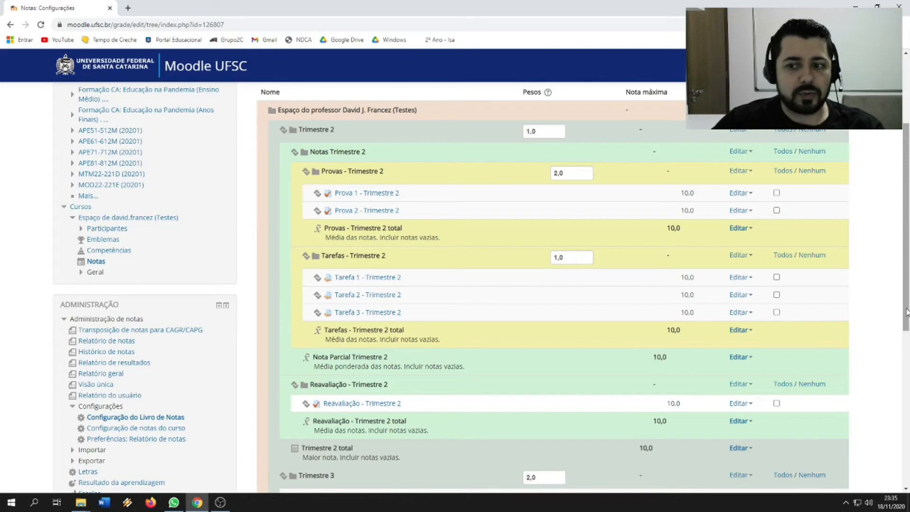
{"action": "left_click_drag", "start_coordinate": [906, 312], "coordinate": [906, 321]}
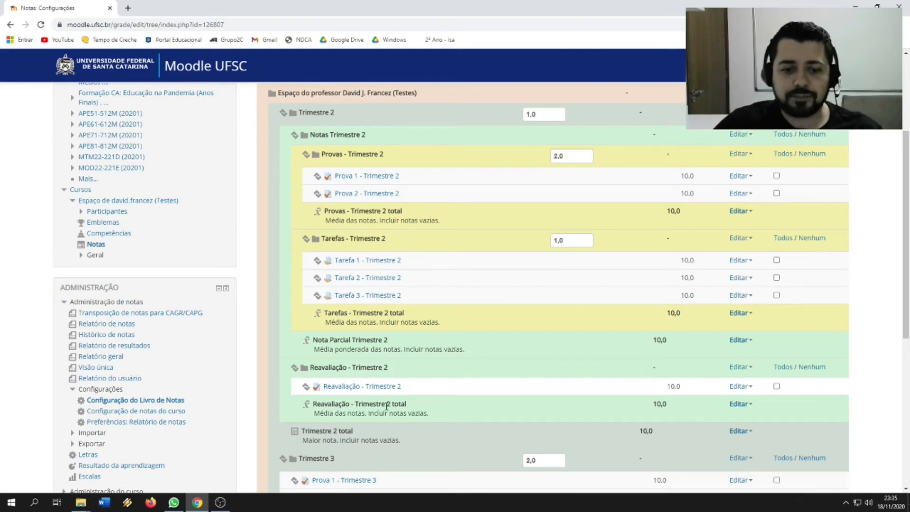
{"action": "left_click_drag", "start_coordinate": [906, 319], "coordinate": [906, 321]}
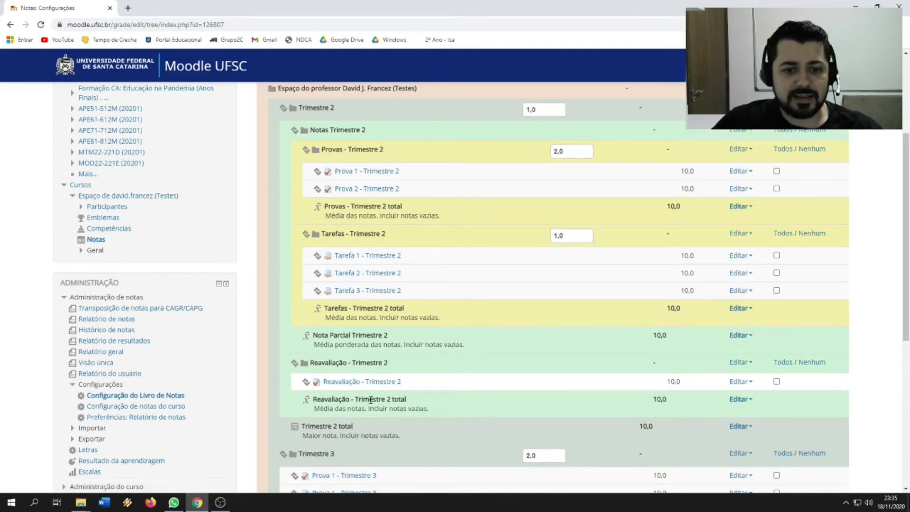
{"action": "left_click", "coordinate": [743, 403]}
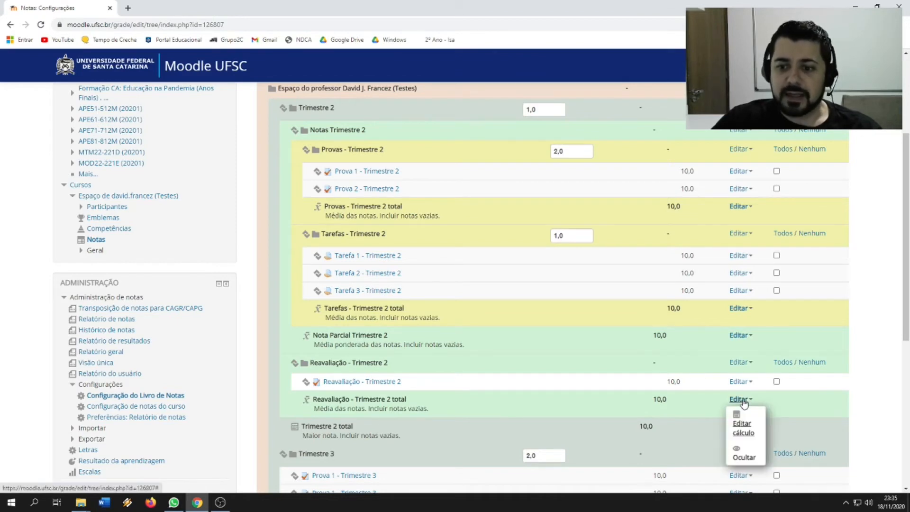
{"action": "left_click", "coordinate": [744, 429]}
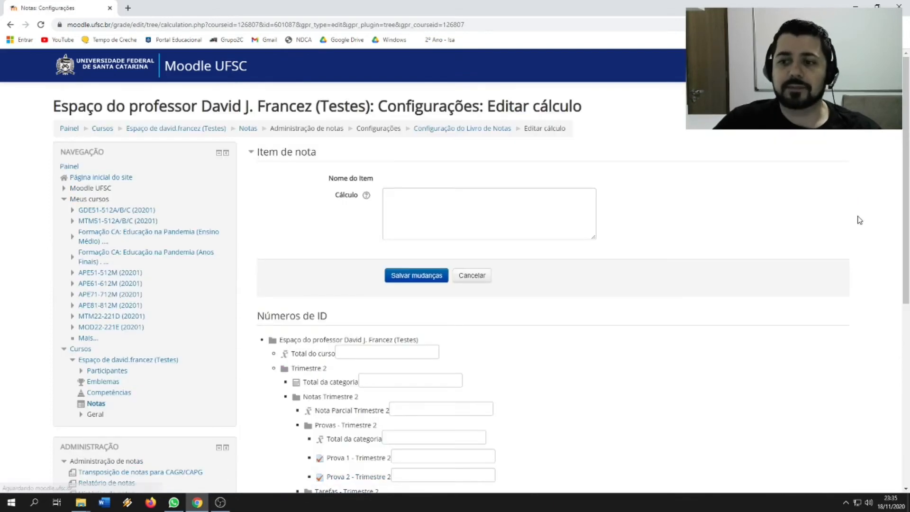
Enter parcialT2 as the ID number of Nota Parcial Trimestre 2
{"action": "left_click_drag", "start_coordinate": [905, 199], "coordinate": [905, 246]}
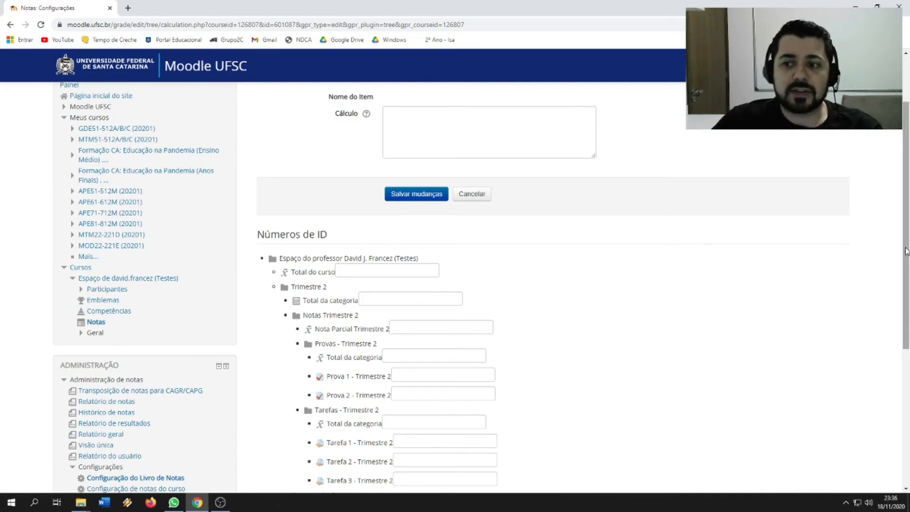
{"action": "left_click_drag", "start_coordinate": [906, 251], "coordinate": [906, 253]}
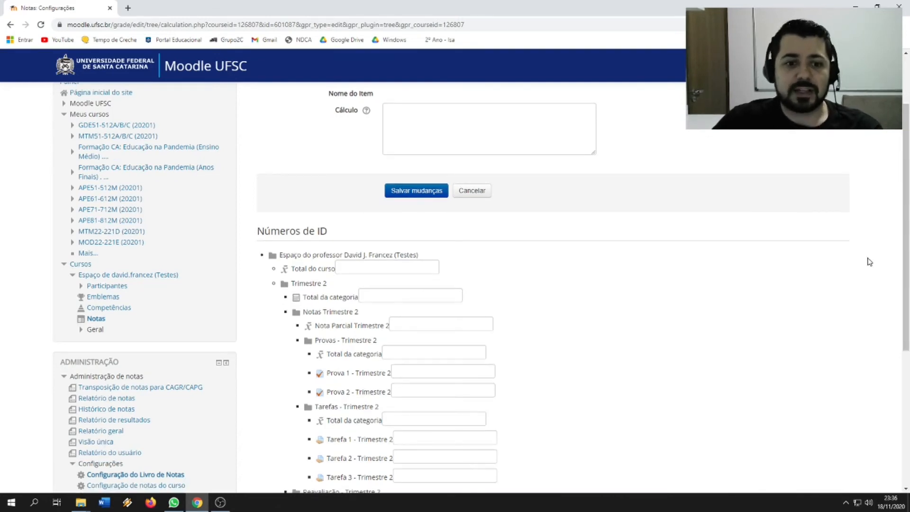
{"action": "left_click", "coordinate": [436, 322]}
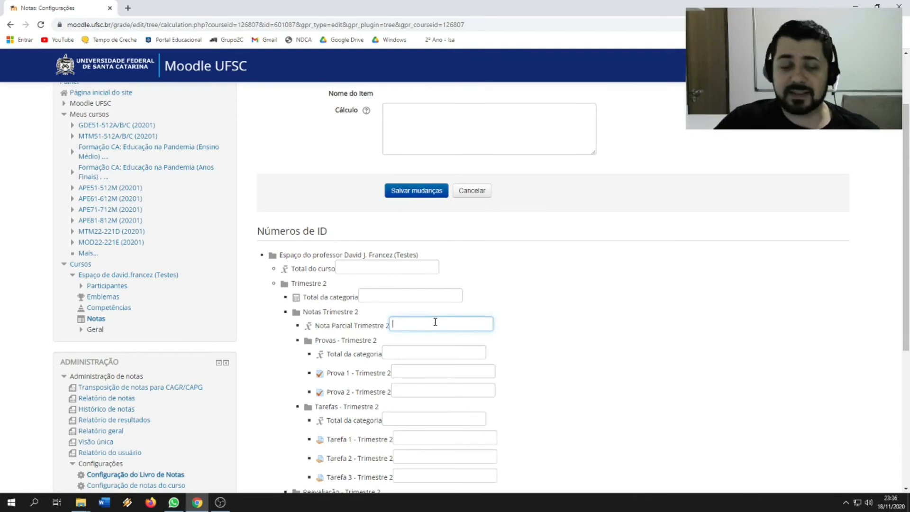
{"action": "type", "text": "parc"}
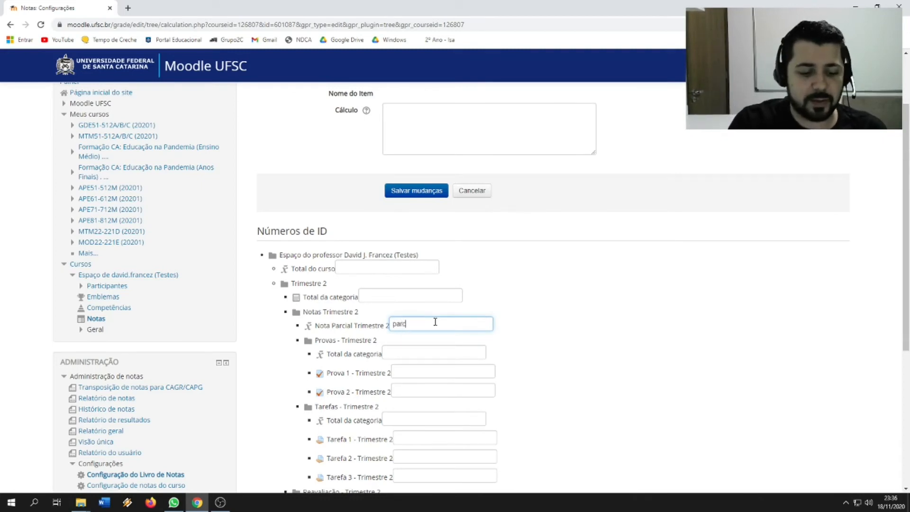
{"action": "type", "text": "ialT2"}
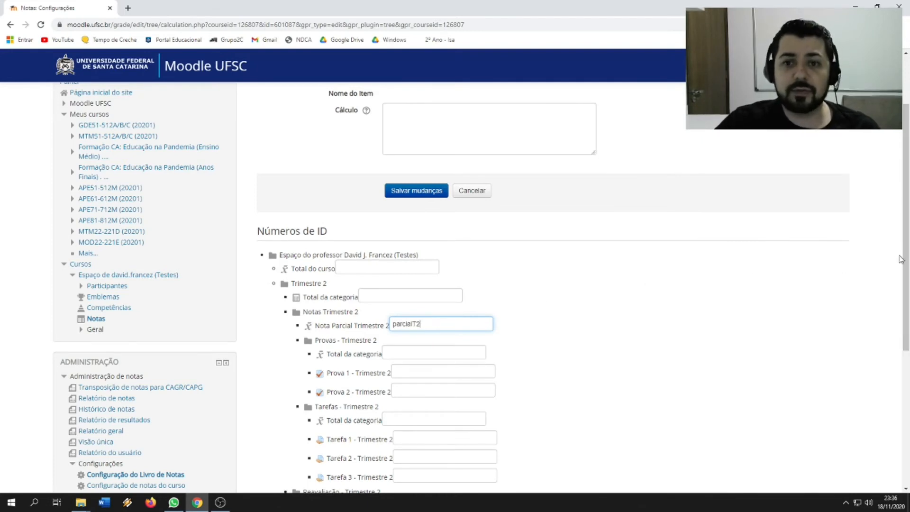
Compare the ID of the Reavaliação - Trimestre 2 item with the one entered for Nota Parcial Trimestre 2
{"action": "left_click_drag", "start_coordinate": [905, 261], "coordinate": [907, 295]}
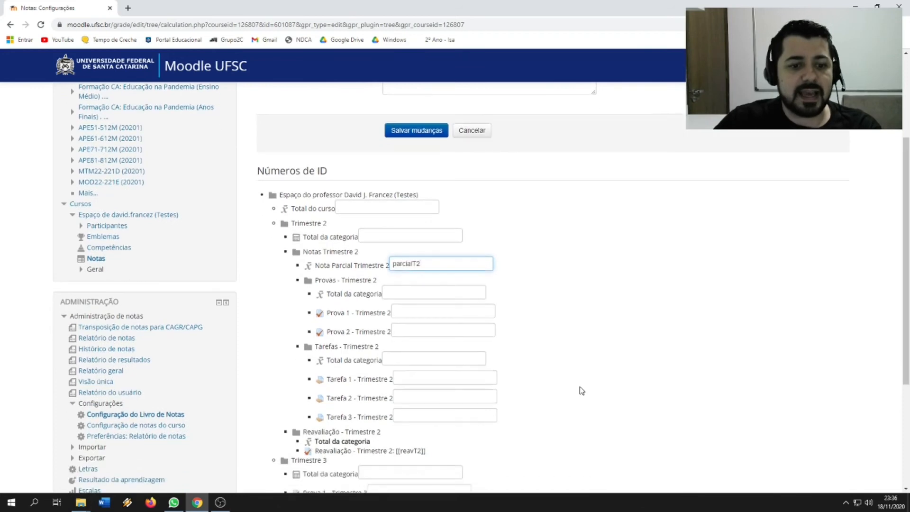
{"action": "scroll", "coordinate": [477, 428], "scroll_direction": "down", "scroll_amount": 1}
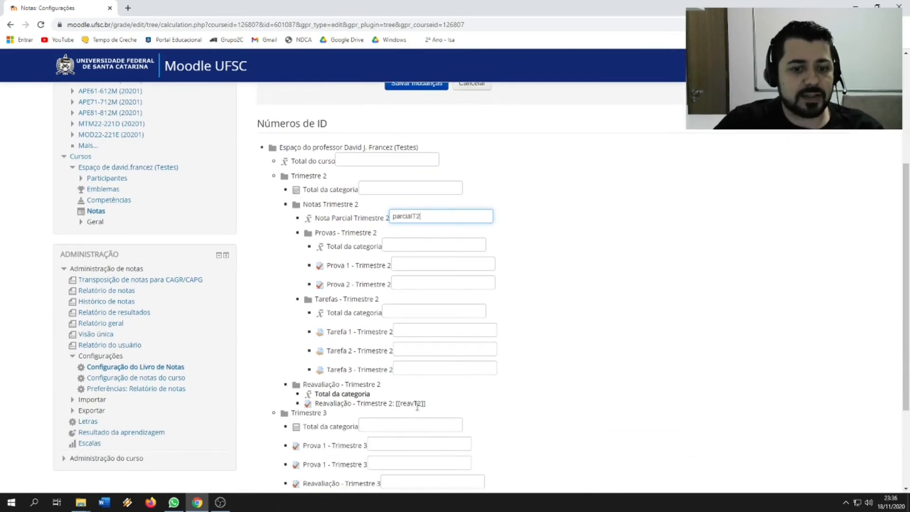
{"action": "left_click_drag", "start_coordinate": [397, 405], "coordinate": [418, 403]}
{"action": "left_click", "coordinate": [432, 404]}
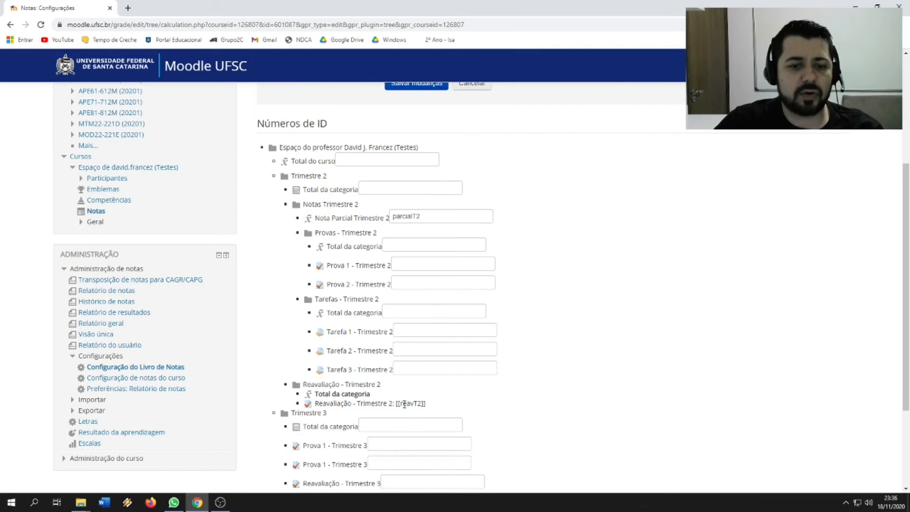
{"action": "left_click_drag", "start_coordinate": [400, 403], "coordinate": [420, 403]}
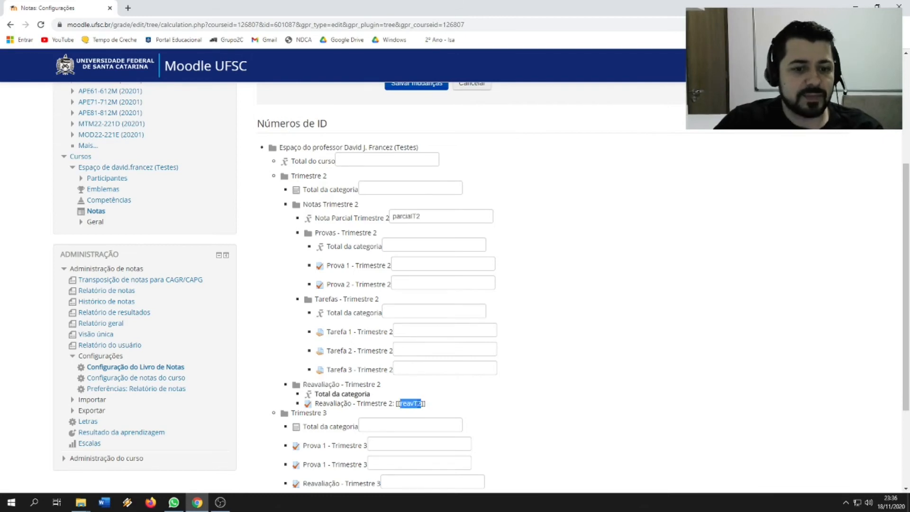
{"action": "left_click", "coordinate": [421, 404]}
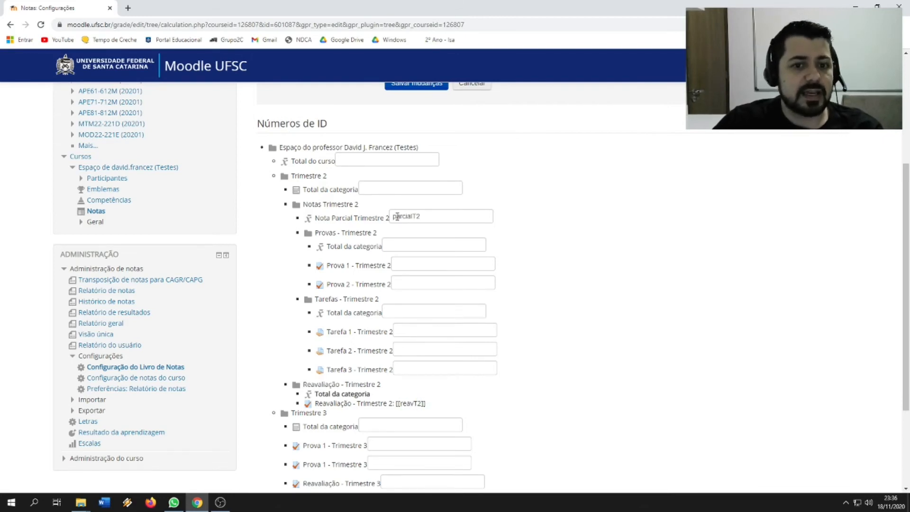
{"action": "left_click_drag", "start_coordinate": [393, 216], "coordinate": [429, 216]}
{"action": "left_click", "coordinate": [429, 216]}
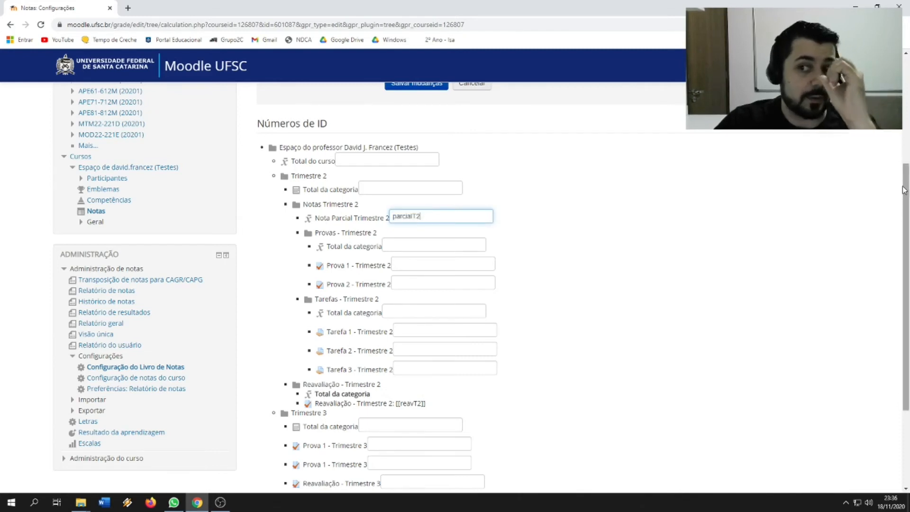
Add the entered identification number to the grade items and check it beside Nota Parcial Trimestre 2
{"action": "left_click_drag", "start_coordinate": [905, 191], "coordinate": [905, 267]}
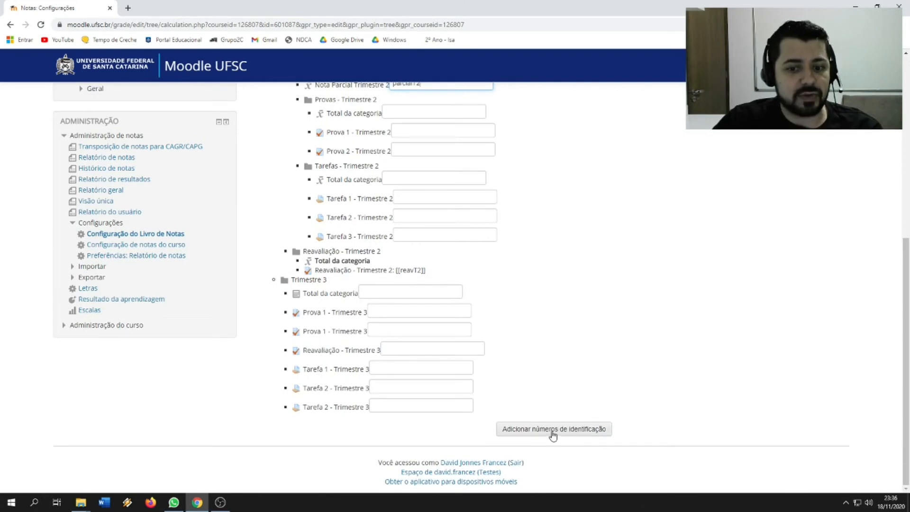
{"action": "left_click", "coordinate": [575, 435]}
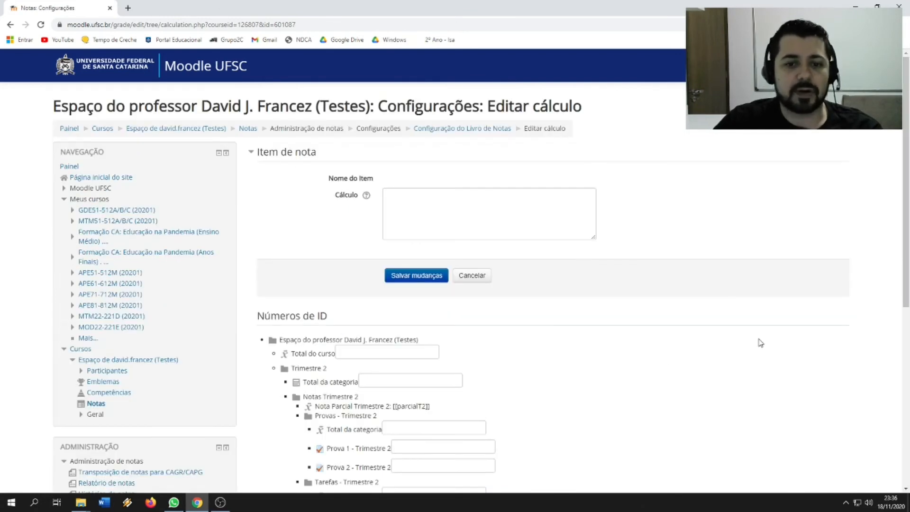
{"action": "scroll", "coordinate": [546, 323], "scroll_direction": "down", "scroll_amount": 1}
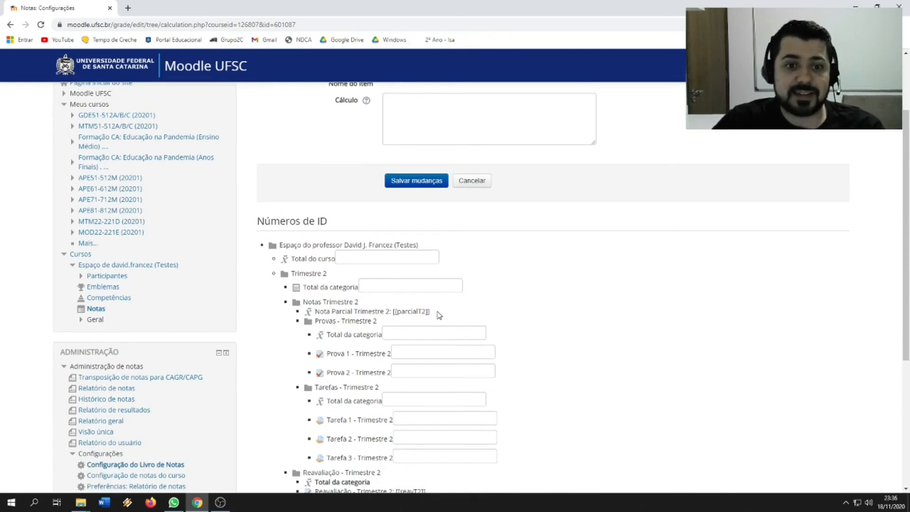
Begin the calculation for the Reavaliação - Trimestre 2 total with =(4*[[parcialT2]], reusing the ID listed for Nota Parcial Trimestre 2
{"action": "scroll", "coordinate": [442, 308], "scroll_direction": "up", "scroll_amount": 1}
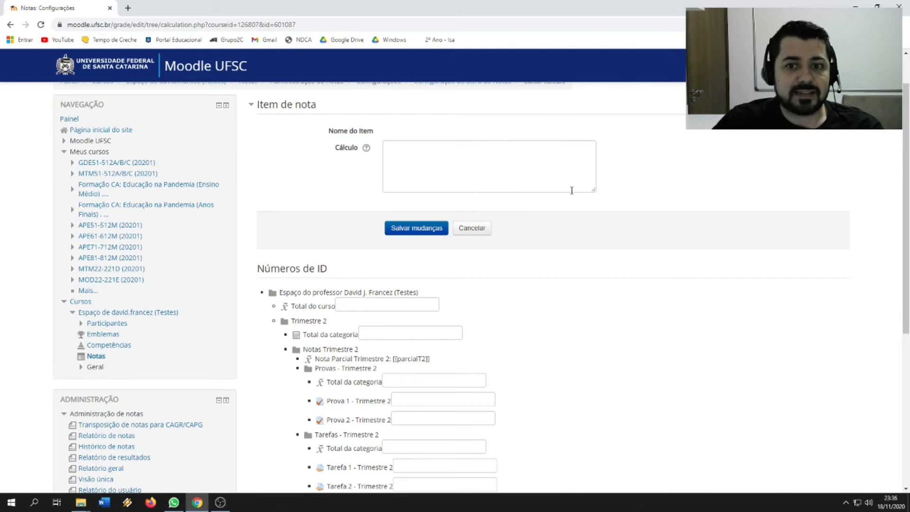
{"action": "left_click", "coordinate": [432, 154]}
{"action": "type", "text": "="}
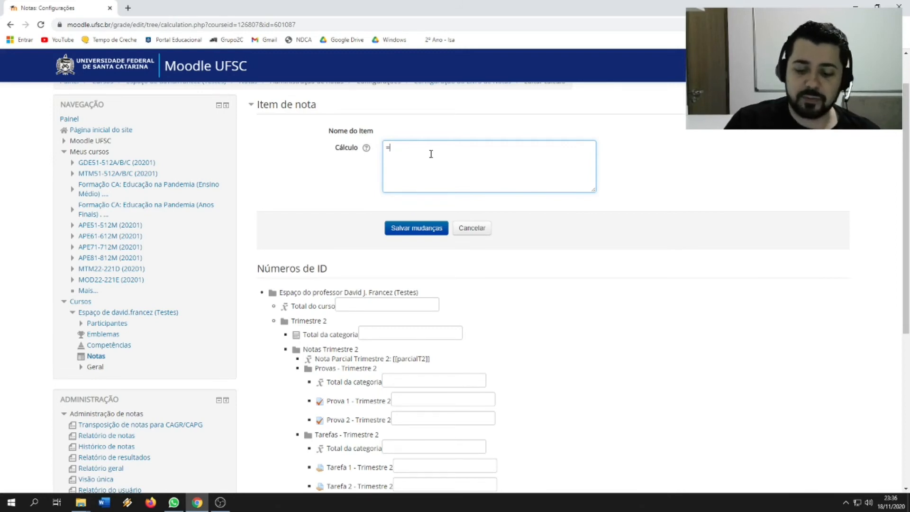
{"action": "type", "text": "(4"}
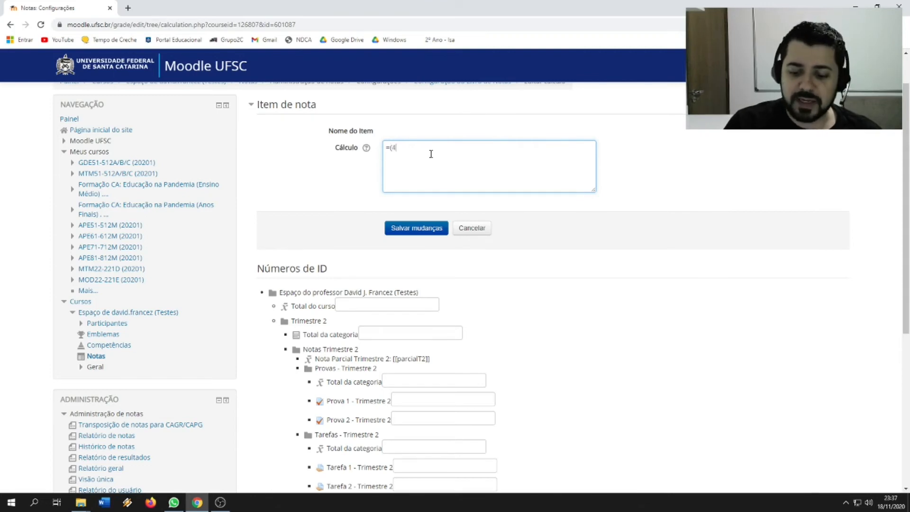
{"action": "type", "text": "*"}
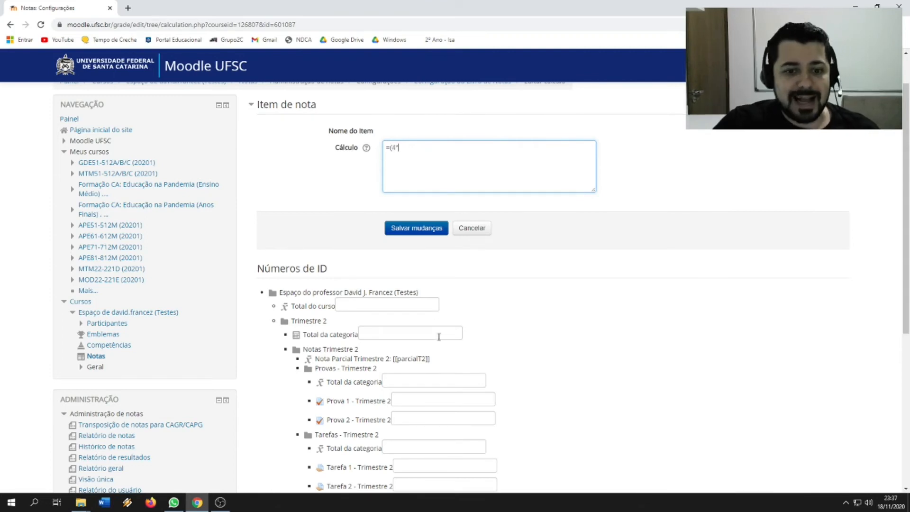
{"action": "left_click_drag", "start_coordinate": [430, 359], "coordinate": [393, 360]}
{"action": "key", "text": "ctrl+c"}
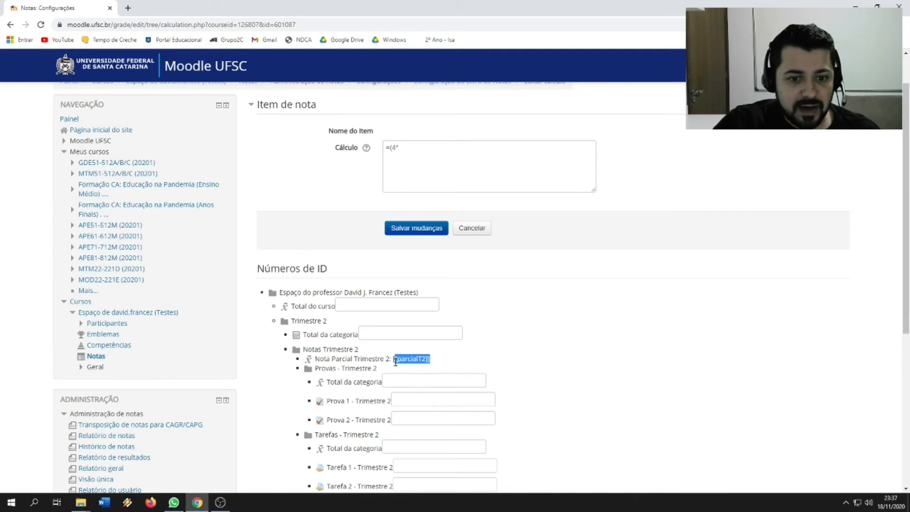
{"action": "left_click", "coordinate": [408, 149]}
{"action": "key", "text": "ctrl+v"}
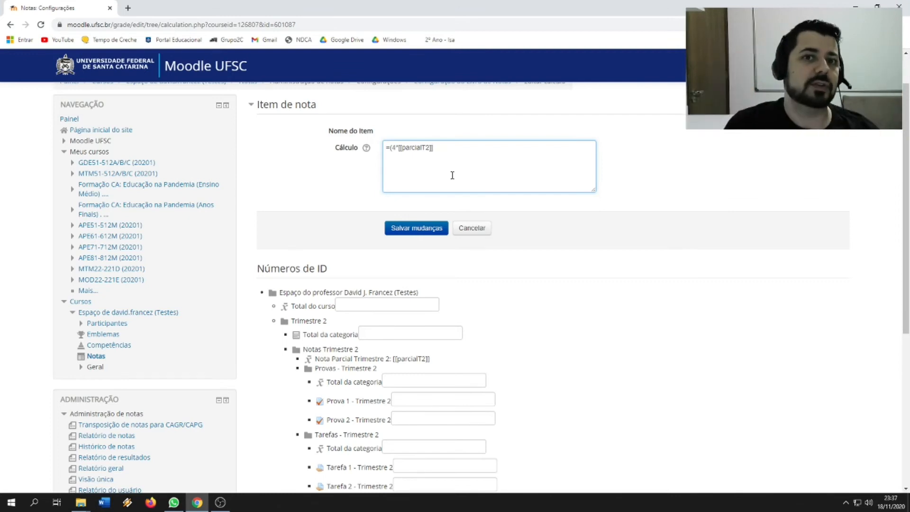
Complete the calculation as =(4*[[parcialT2]]+6*[[reavT2]])/10, reusing the listed Reavaliação - Trimestre 2 ID, and save the changes
{"action": "type", "text": "+"}
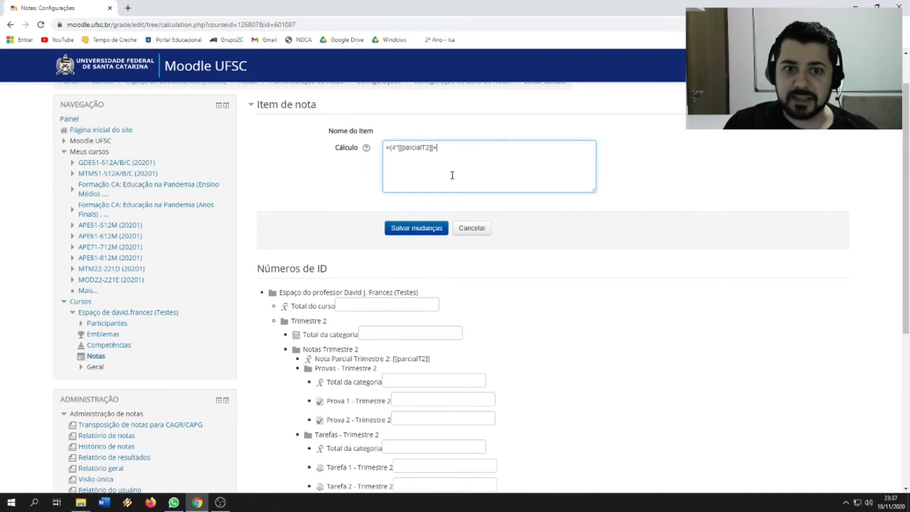
{"action": "type", "text": "6*"}
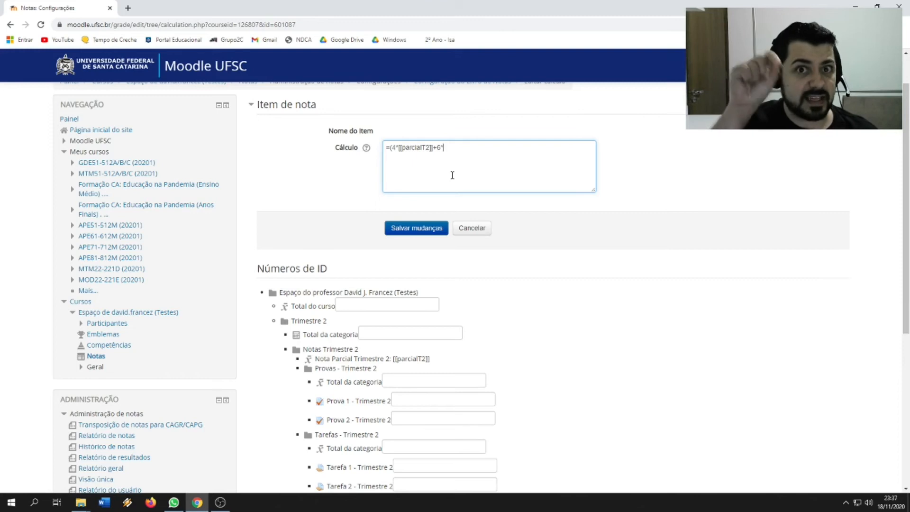
{"action": "scroll", "coordinate": [462, 213], "scroll_direction": "down", "scroll_amount": 4}
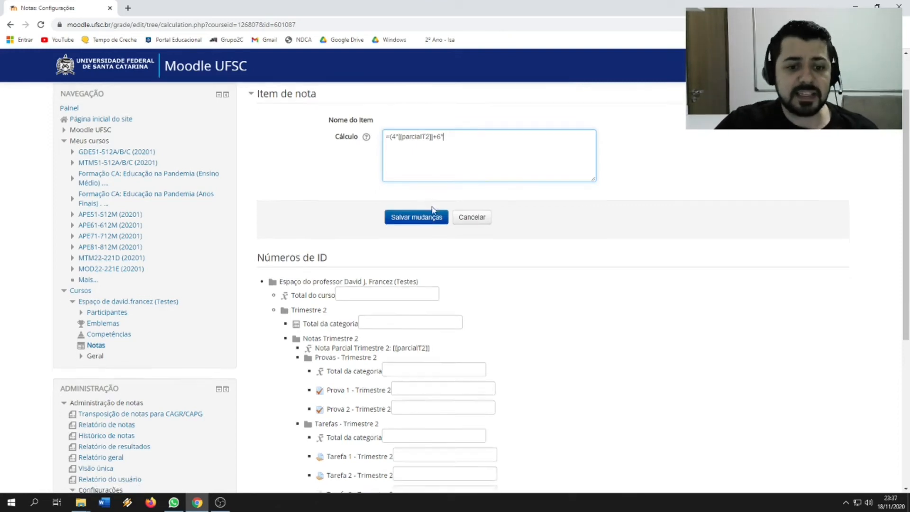
{"action": "left_click_drag", "start_coordinate": [428, 351], "coordinate": [395, 351]}
{"action": "key", "text": "ctrl+c"}
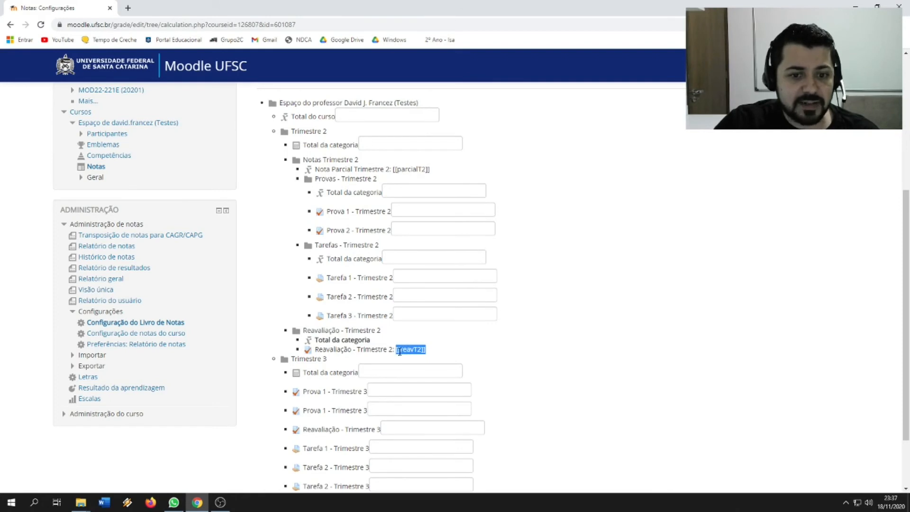
{"action": "scroll", "coordinate": [490, 313], "scroll_direction": "up", "scroll_amount": 4}
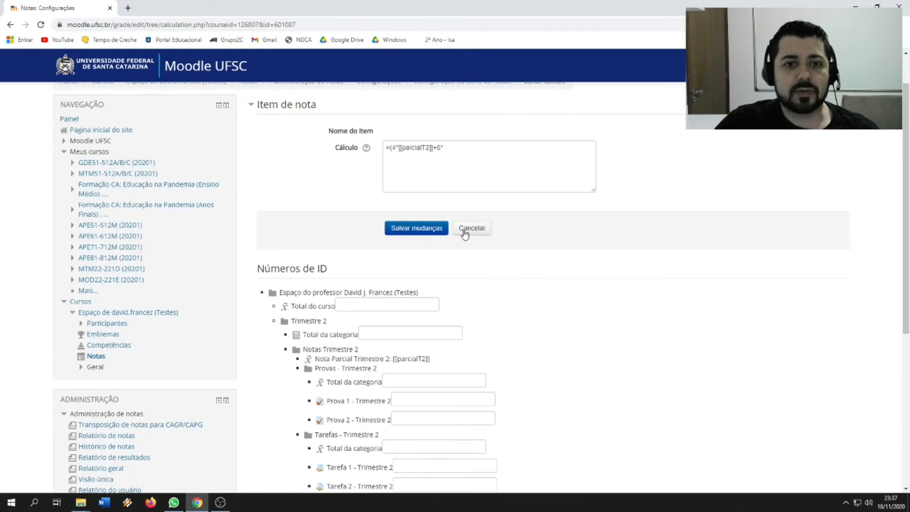
{"action": "left_click", "coordinate": [449, 149]}
{"action": "key", "text": "ctrl+v"}
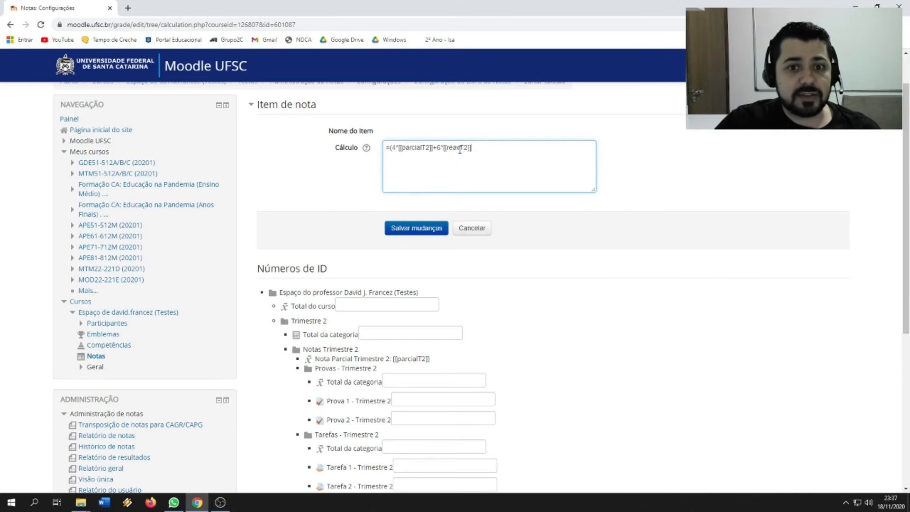
{"action": "type", "text": ")"}
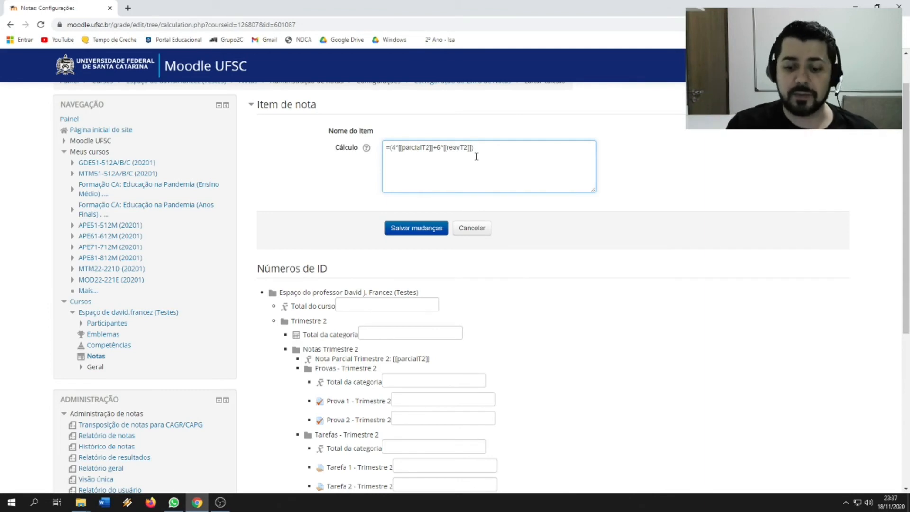
{"action": "type", "text": ")/10"}
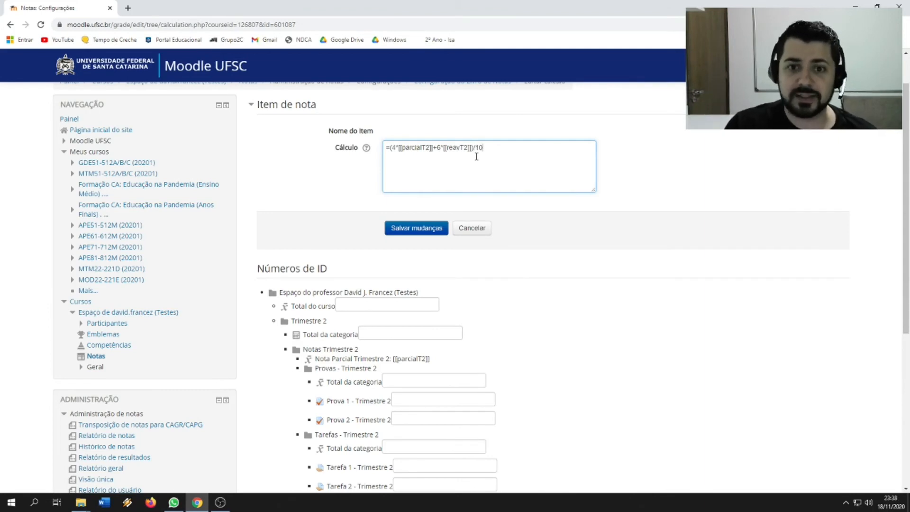
{"action": "left_click", "coordinate": [426, 229]}
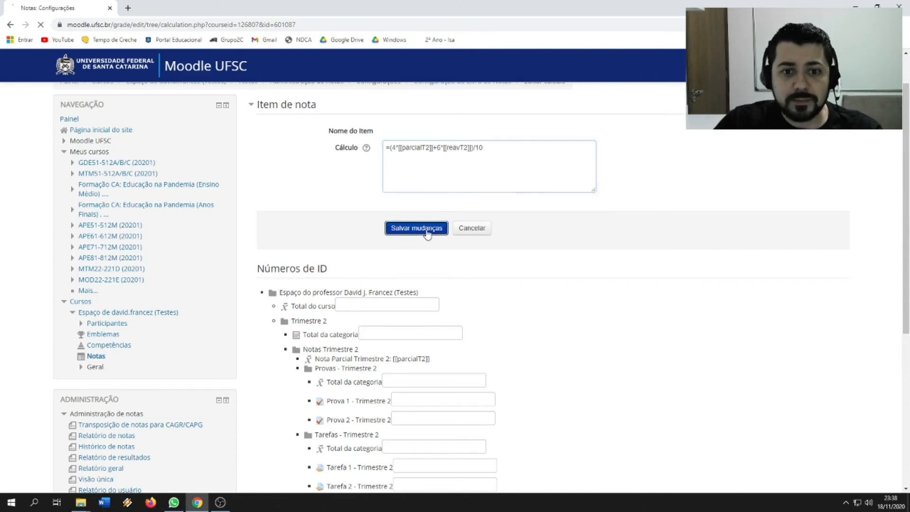
Examine the weights of the Trimestre 2 and Trimestre 3 categories in the gradebook setup
{"action": "left_click_drag", "start_coordinate": [906, 140], "coordinate": [907, 201]}
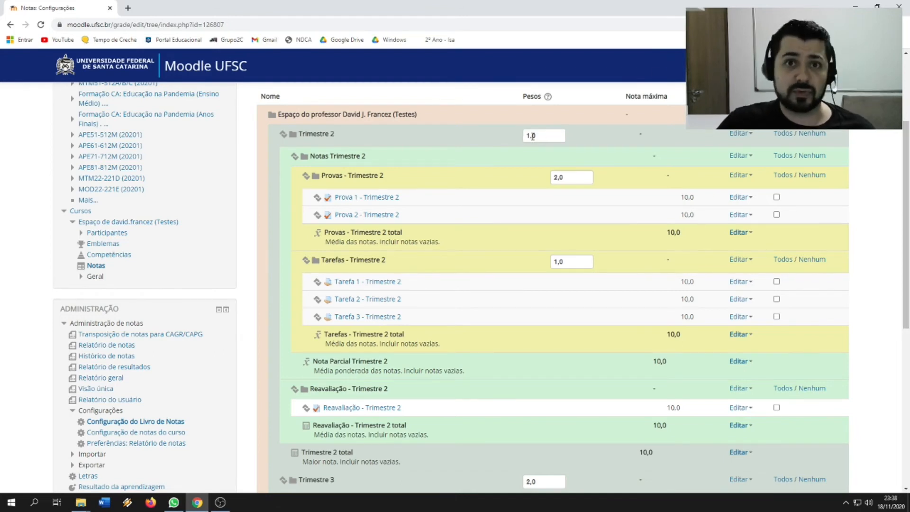
{"action": "scroll", "coordinate": [582, 265], "scroll_direction": "down", "scroll_amount": 5}
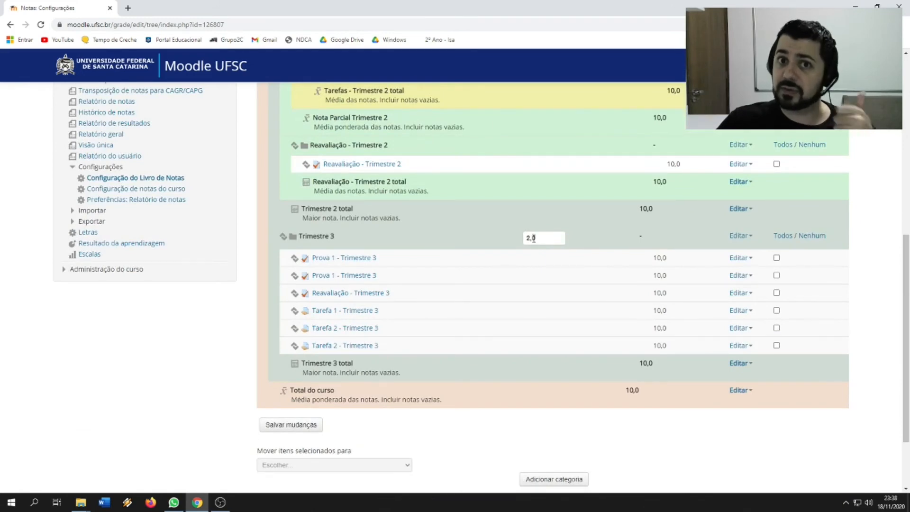
{"action": "scroll", "coordinate": [908, 259], "scroll_direction": "up", "scroll_amount": 2}
{"action": "left_click_drag", "start_coordinate": [908, 259], "coordinate": [908, 208]}
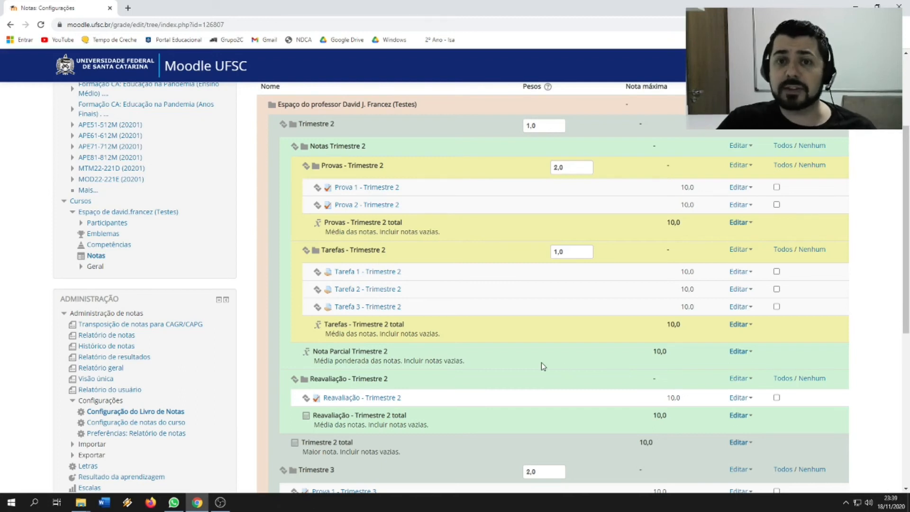
{"action": "left_click", "coordinate": [740, 351]}
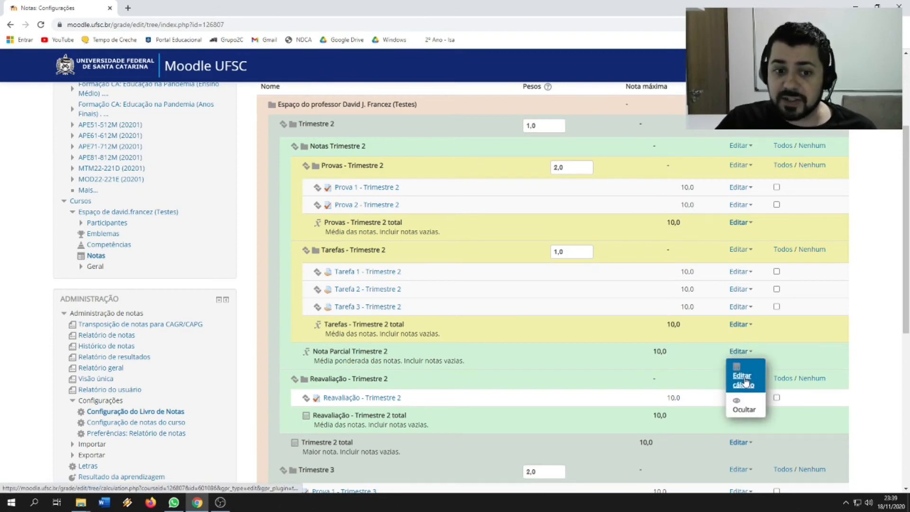
{"action": "left_click", "coordinate": [743, 380]}
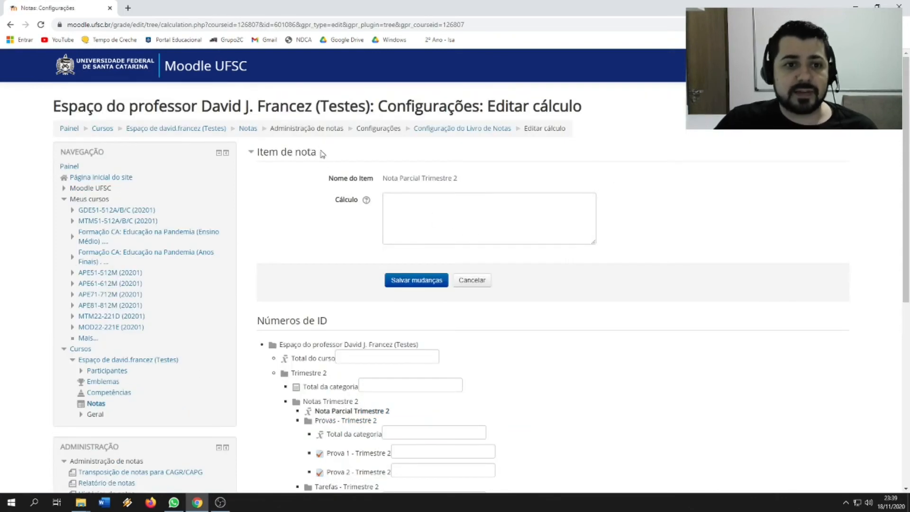
{"action": "left_click", "coordinate": [225, 132]}
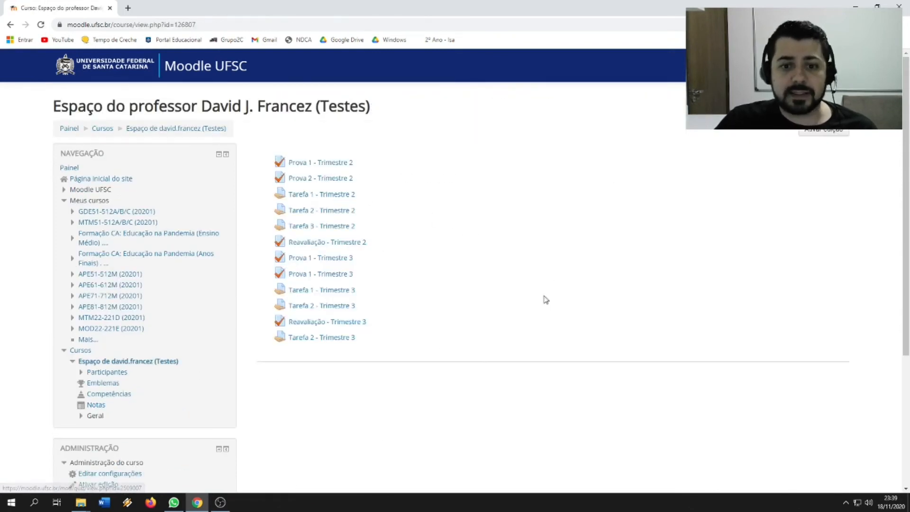
Open the course grades, look over the user report, and return to Reavaliação - Trimestre 2 total in the gradebook setup
{"action": "left_click", "coordinate": [97, 405]}
{"action": "scroll", "coordinate": [711, 270], "scroll_direction": "down", "scroll_amount": 2}
{"action": "left_click_drag", "start_coordinate": [905, 230], "coordinate": [905, 310]}
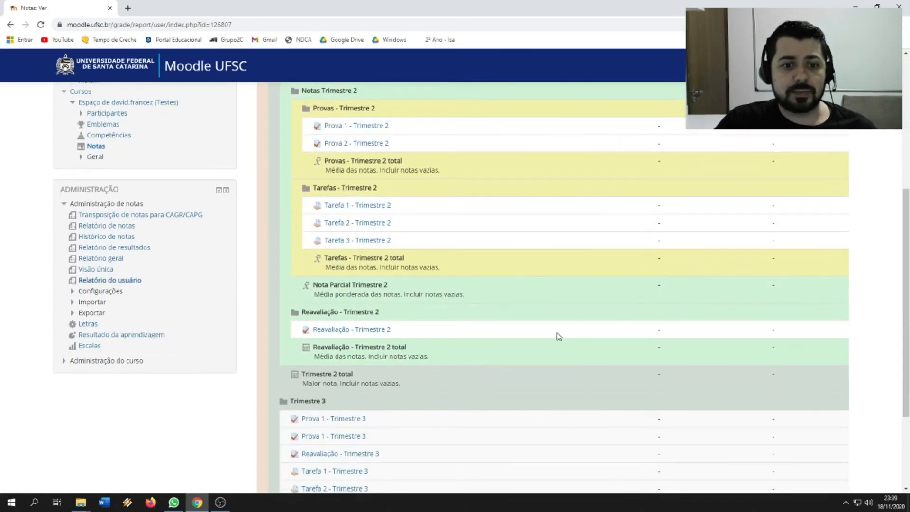
{"action": "scroll", "coordinate": [409, 282], "scroll_direction": "up", "scroll_amount": 5}
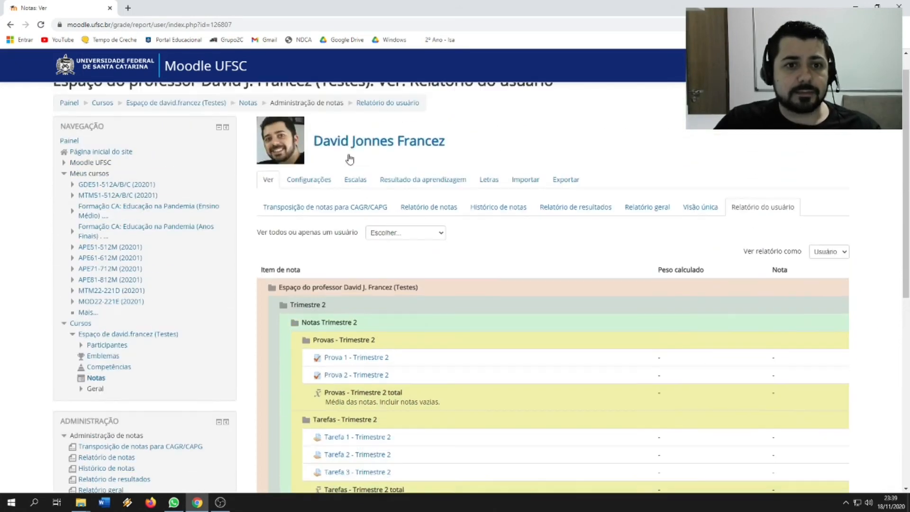
{"action": "left_click", "coordinate": [307, 203]}
{"action": "scroll", "coordinate": [710, 265], "scroll_direction": "down", "scroll_amount": 2}
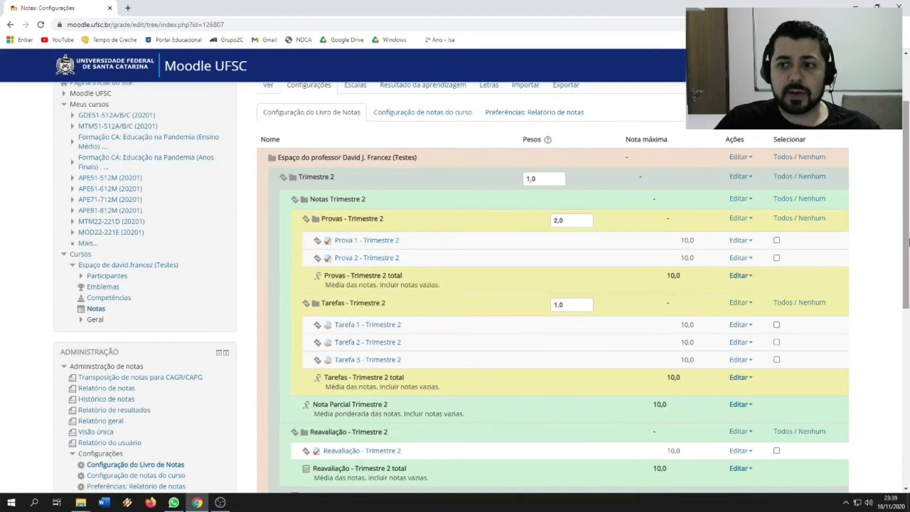
{"action": "scroll", "coordinate": [907, 235], "scroll_direction": "down", "scroll_amount": 1}
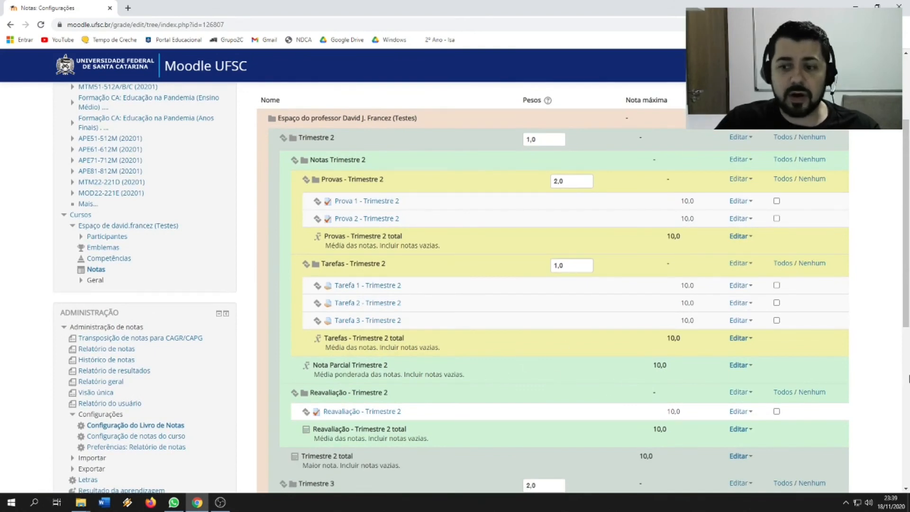
{"action": "left_click_drag", "start_coordinate": [906, 315], "coordinate": [907, 358]}
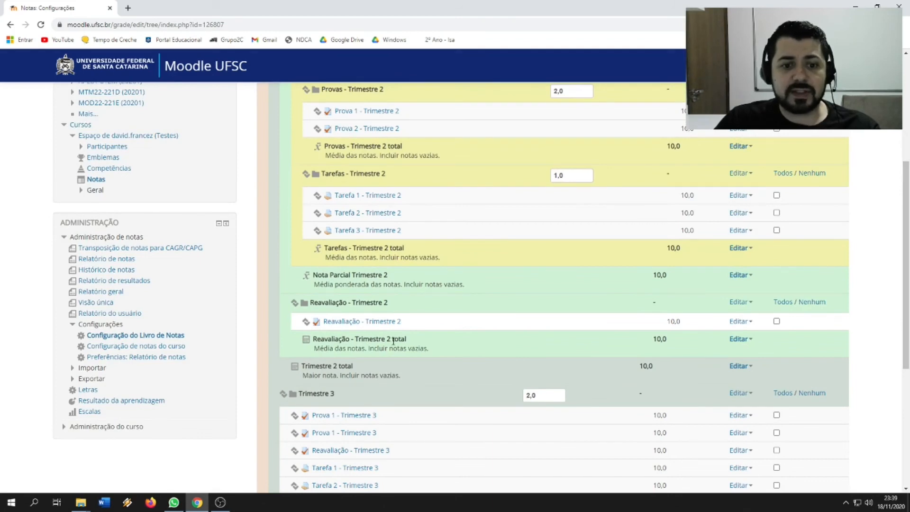
Reopen the calculation of the Reavaliação - Trimestre 2 total, check its formula, and save it again
{"action": "left_click", "coordinate": [747, 345]}
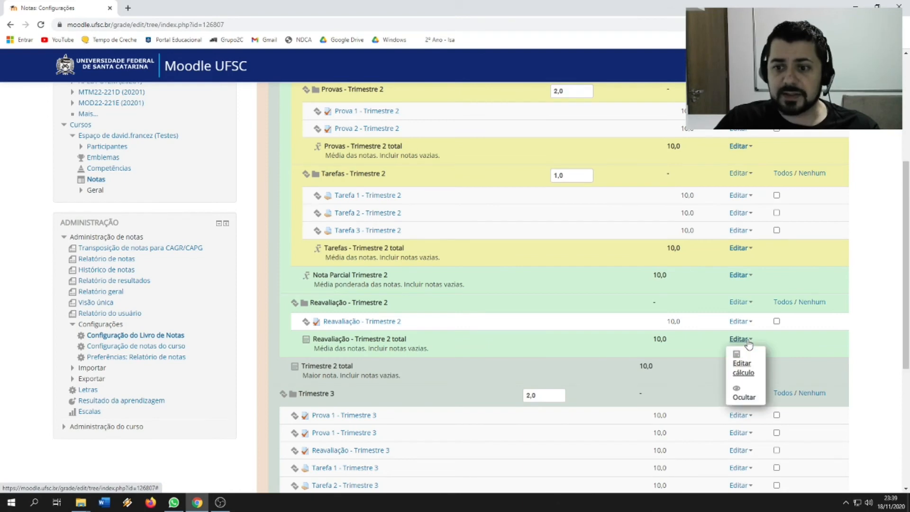
{"action": "left_click", "coordinate": [743, 368]}
{"action": "left_click_drag", "start_coordinate": [495, 201], "coordinate": [386, 197]}
{"action": "left_click", "coordinate": [491, 197]}
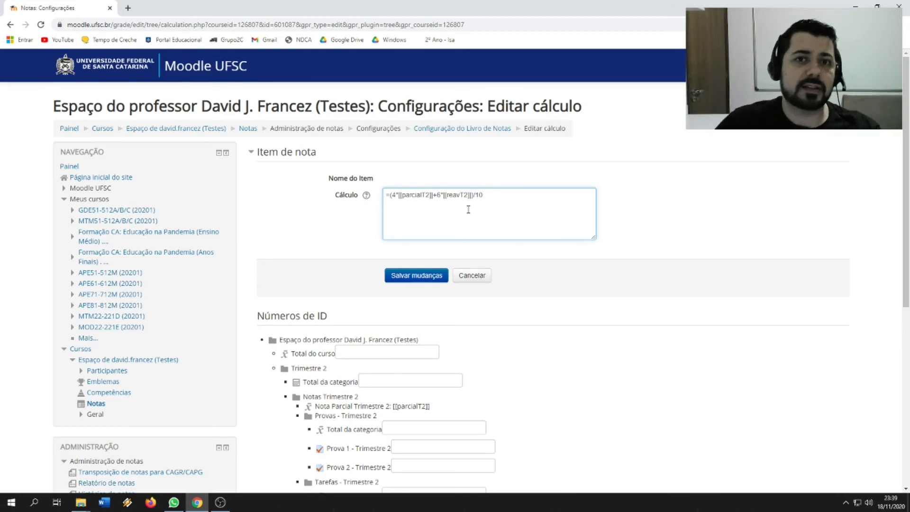
{"action": "left_click", "coordinate": [426, 275]}
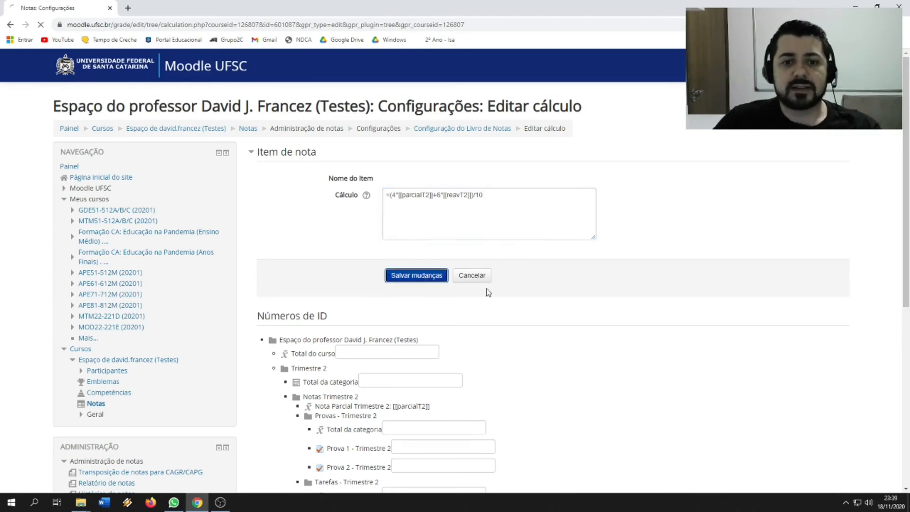
Compare the category structure, totals and aggregation methods of Trimestre 2 and Trimestre 3 throughout the gradebook setup
{"action": "left_click_drag", "start_coordinate": [907, 181], "coordinate": [906, 245]}
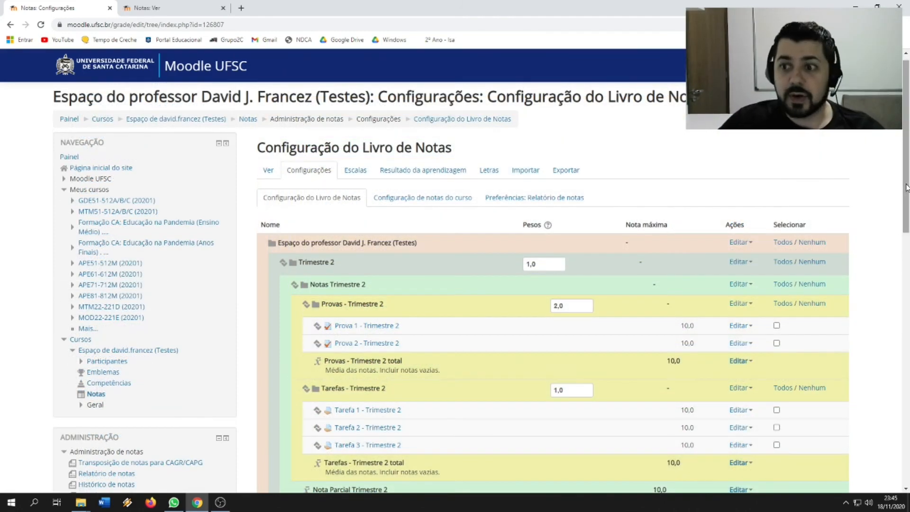
{"action": "left_click_drag", "start_coordinate": [906, 187], "coordinate": [908, 237]}
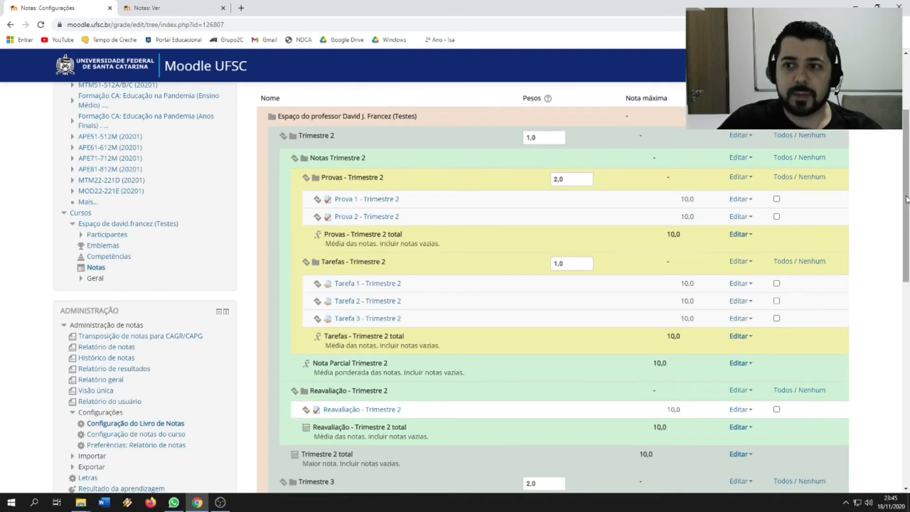
{"action": "scroll", "coordinate": [379, 239], "scroll_direction": "up", "scroll_amount": 2}
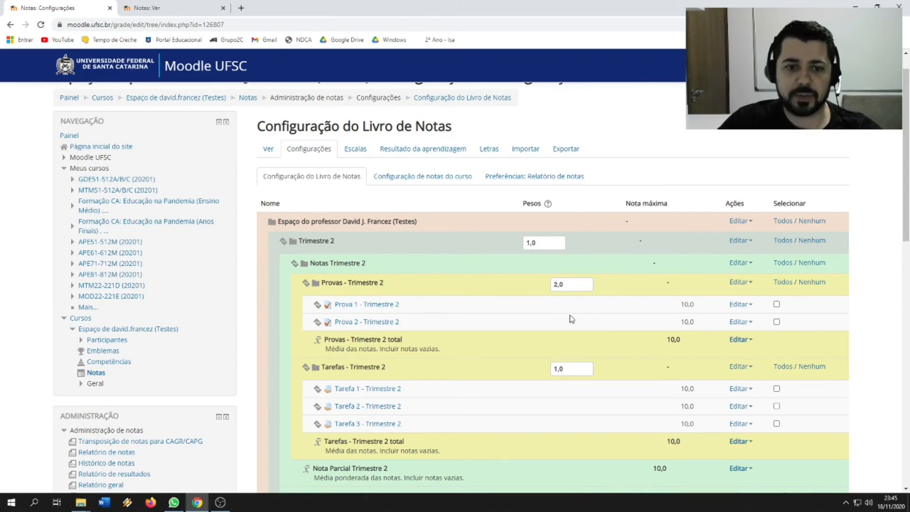
{"action": "left_click_drag", "start_coordinate": [907, 207], "coordinate": [908, 398]}
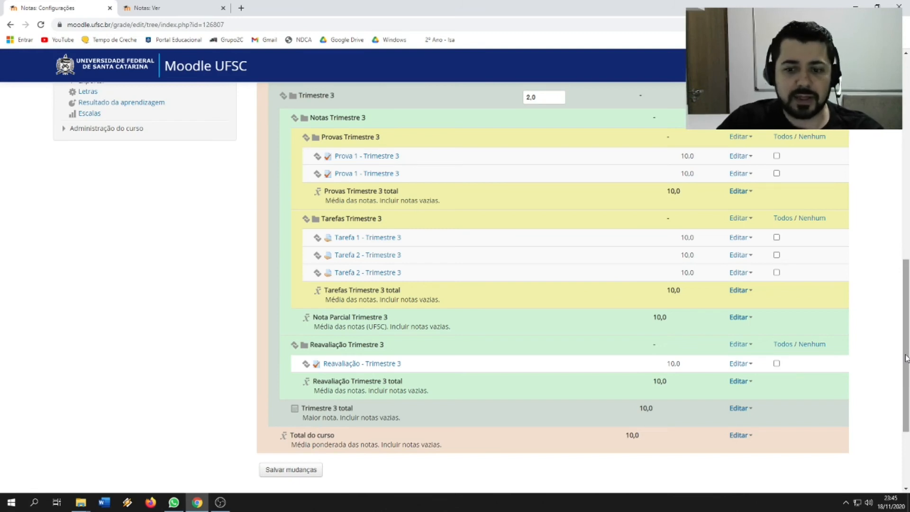
{"action": "left_click_drag", "start_coordinate": [906, 357], "coordinate": [900, 217]}
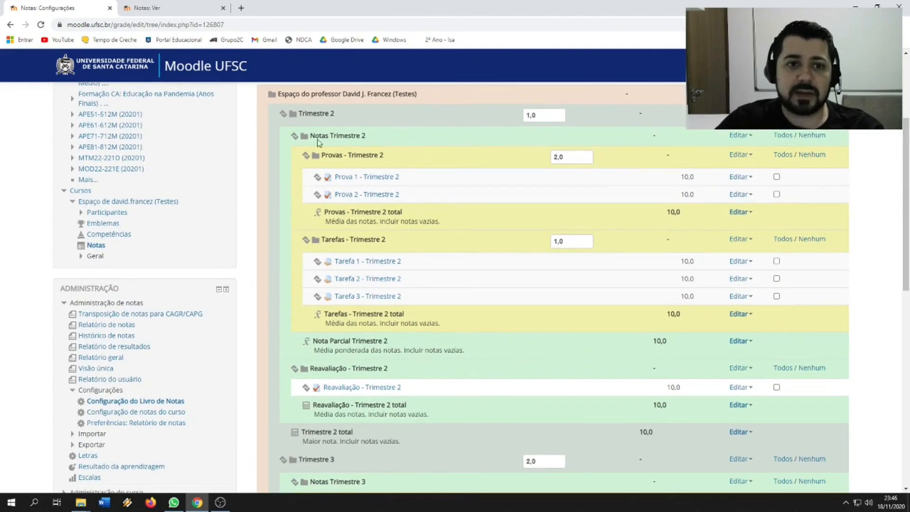
{"action": "left_click_drag", "start_coordinate": [905, 155], "coordinate": [905, 128]}
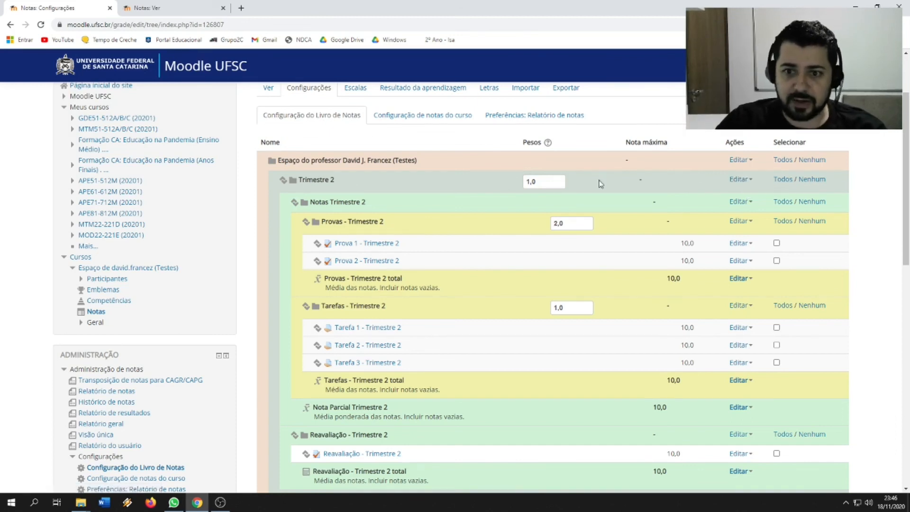
Hide the Trimestre 2 category in the gradebook setup and check its nested categories and grade items
{"action": "left_click", "coordinate": [742, 181]}
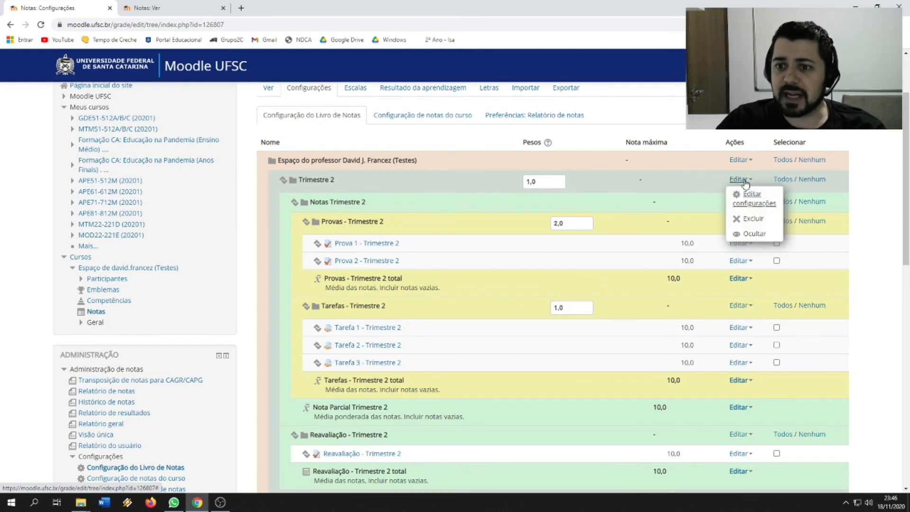
{"action": "left_click", "coordinate": [754, 233]}
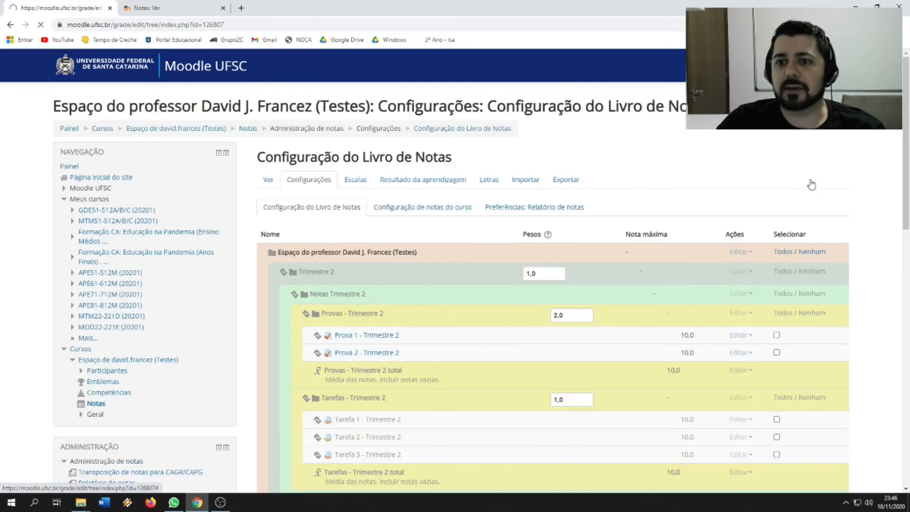
{"action": "left_click_drag", "start_coordinate": [906, 181], "coordinate": [906, 231]}
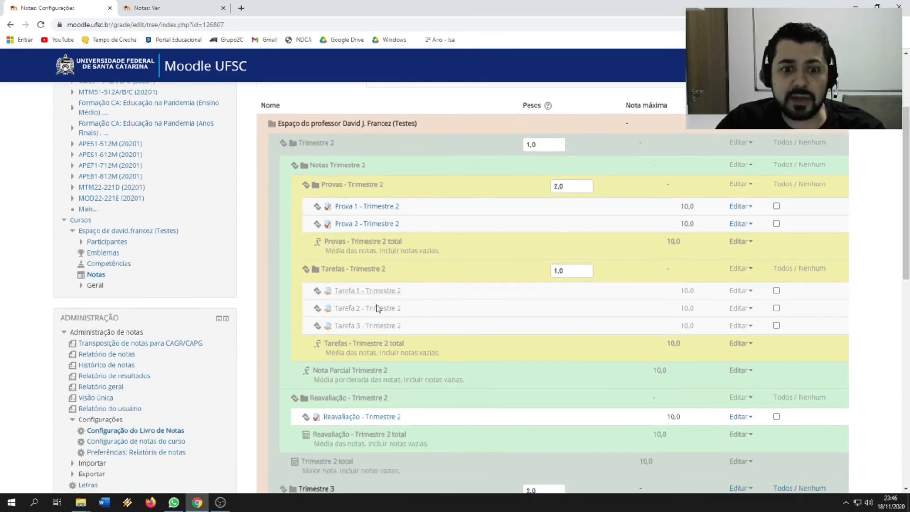
{"action": "mouse_move", "coordinate": [906, 229]}
{"action": "left_mouse_down"}
{"action": "mouse_move", "coordinate": [906, 253]}
{"action": "mouse_move", "coordinate": [907, 229]}
{"action": "left_mouse_up"}
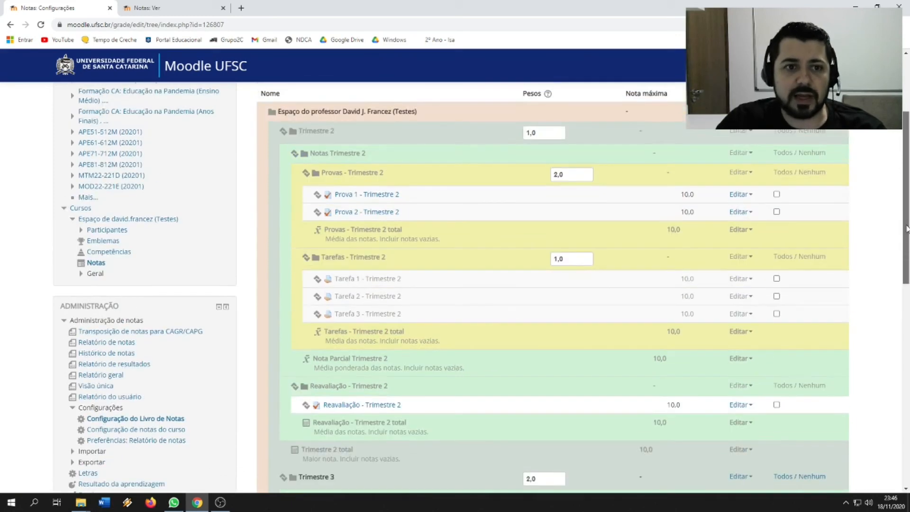
Check which trimester categories the student's user report displays, and return to the Trimestre 2 category in the gradebook setup
{"action": "left_click", "coordinate": [171, 8]}
{"action": "mouse_move", "coordinate": [906, 160]}
{"action": "left_mouse_down"}
{"action": "mouse_move", "coordinate": [906, 99]}
{"action": "mouse_move", "coordinate": [907, 160]}
{"action": "left_mouse_up"}
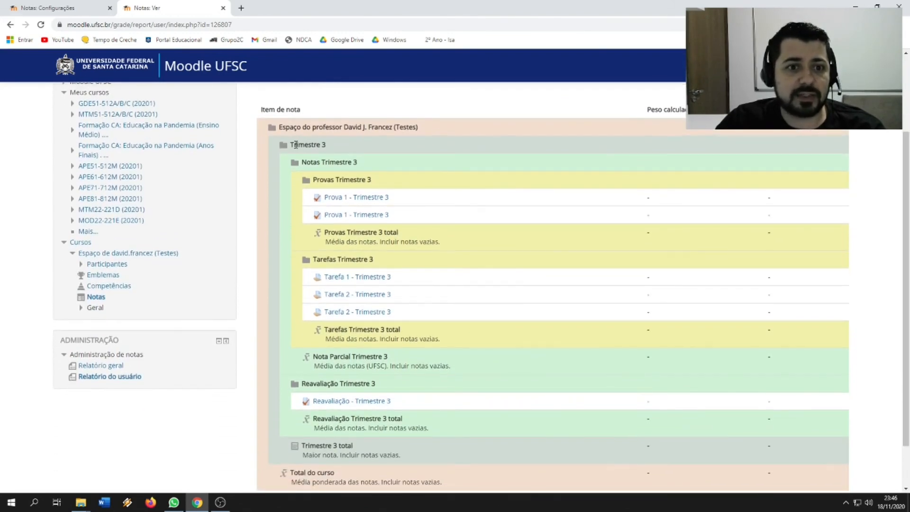
{"action": "left_click_drag", "start_coordinate": [907, 367], "coordinate": [908, 380]}
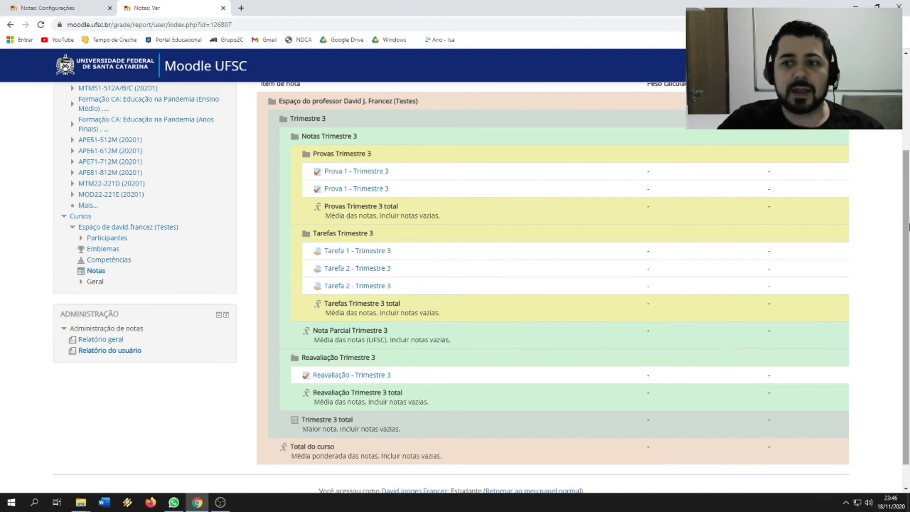
{"action": "scroll", "coordinate": [905, 236], "scroll_direction": "up", "scroll_amount": 3}
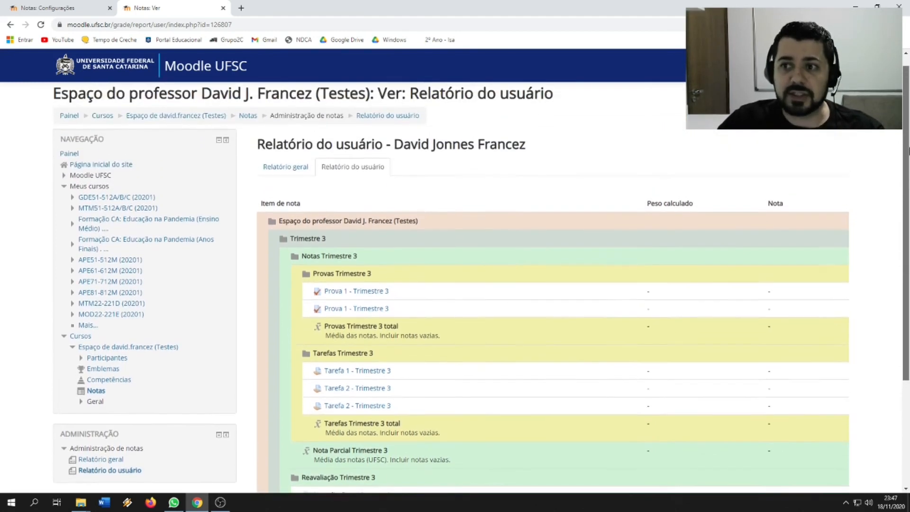
{"action": "key", "text": "ctrl+shift+Tab"}
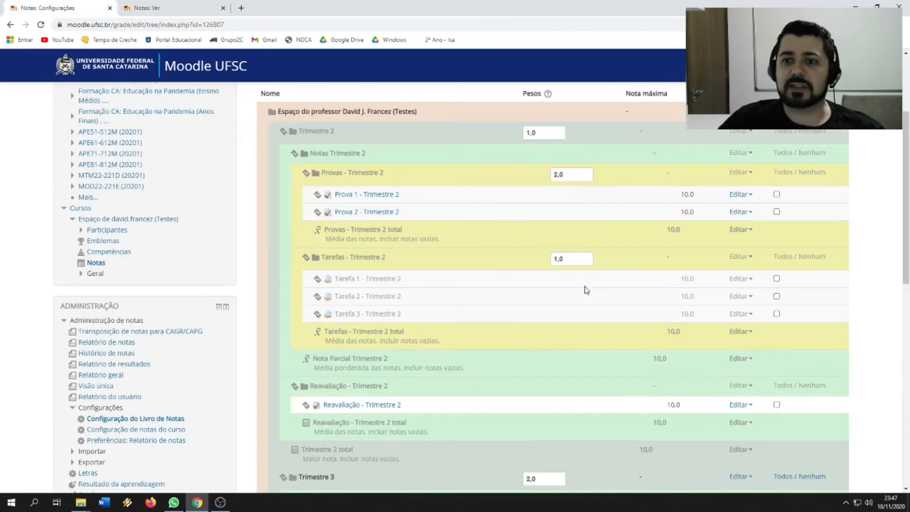
{"action": "left_click_drag", "start_coordinate": [906, 241], "coordinate": [908, 222]}
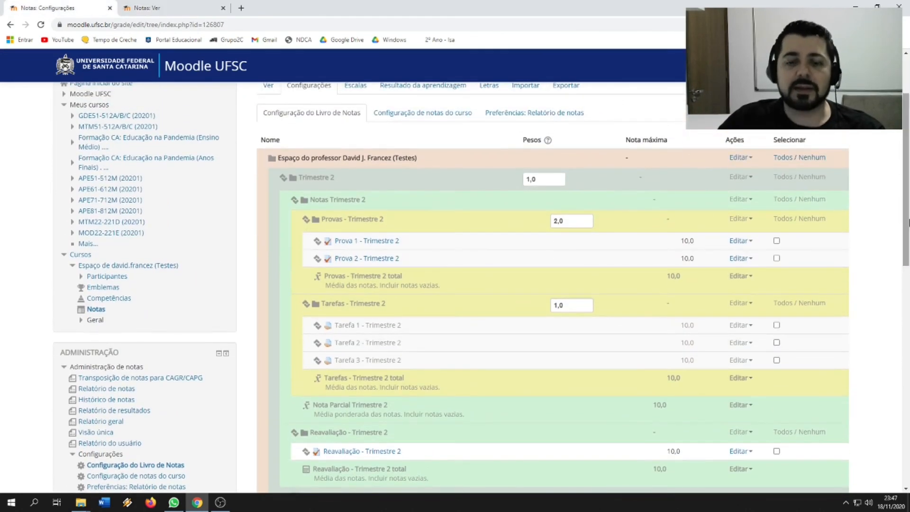